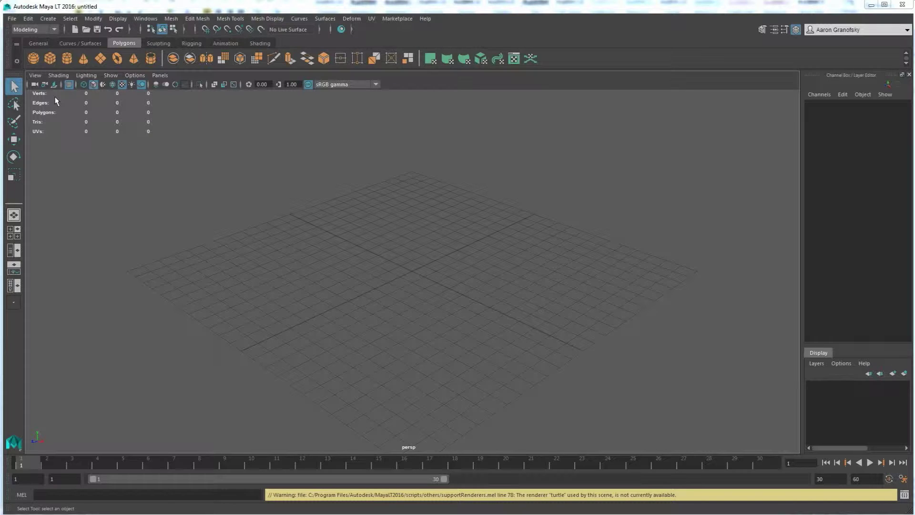
Step: Create a polygon cube at the grid origin
click(51, 59)
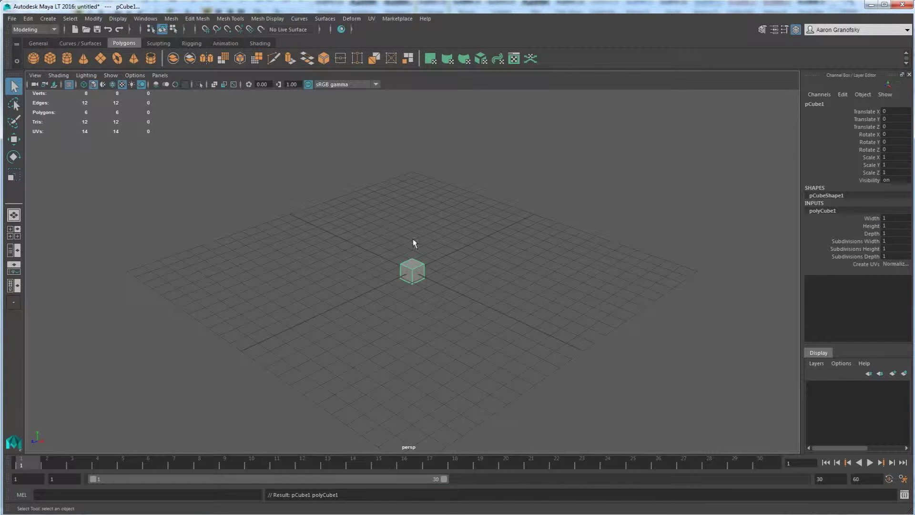
alt+drag(447, 298, 405, 294)
mouse_move(394, 297)
alt+mouse_down()
mouse_move(466, 296)
mouse_move(400, 300)
alt+mouse_up()
scroll(410, 284, up, 3)
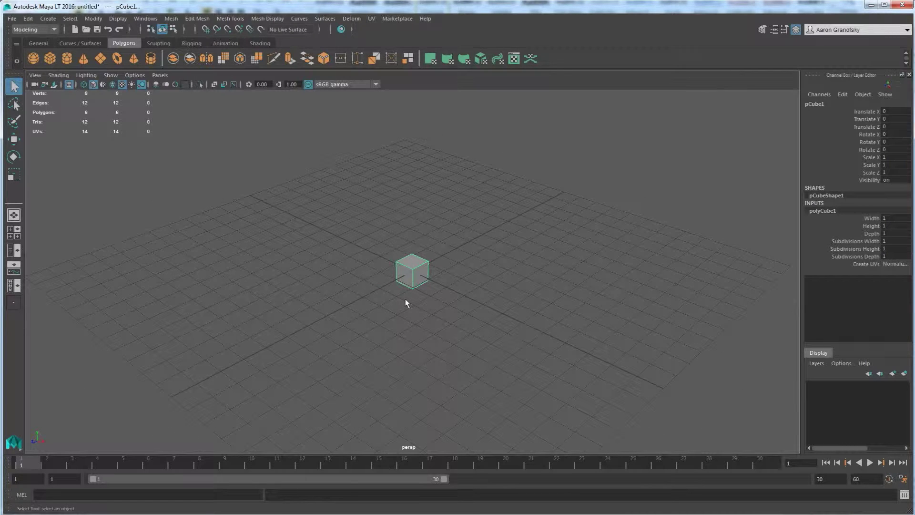
alt+middle_drag(414, 302, 429, 283)
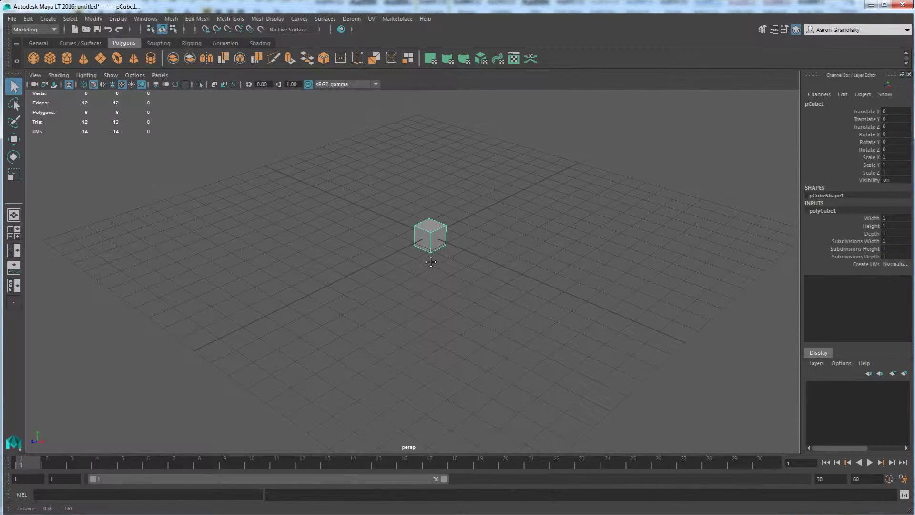
mouse_move(422, 288)
alt+mouse_down()
mouse_move(415, 298)
mouse_move(486, 281)
mouse_move(431, 276)
mouse_move(379, 302)
mouse_move(417, 308)
mouse_move(415, 295)
alt+mouse_up()
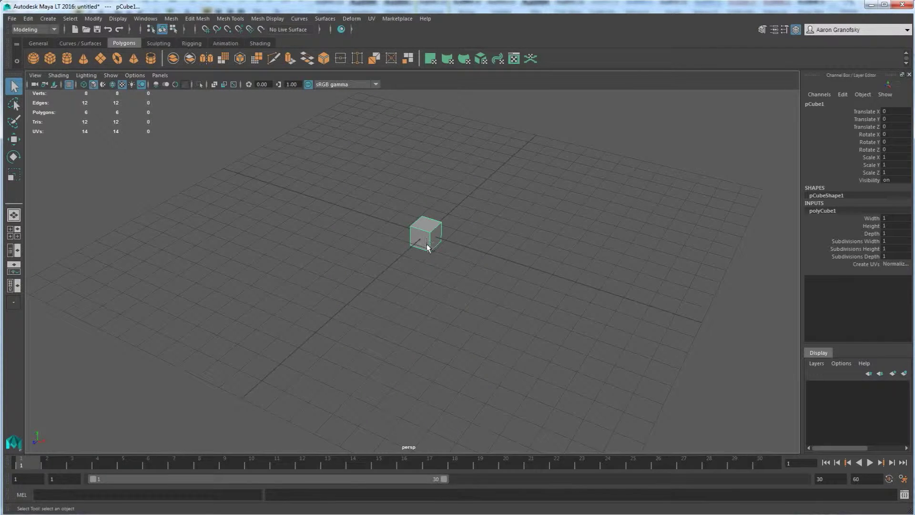
Step: Scale the cube along the Y axis to about 9.5 to form a tall pillar
key(r)
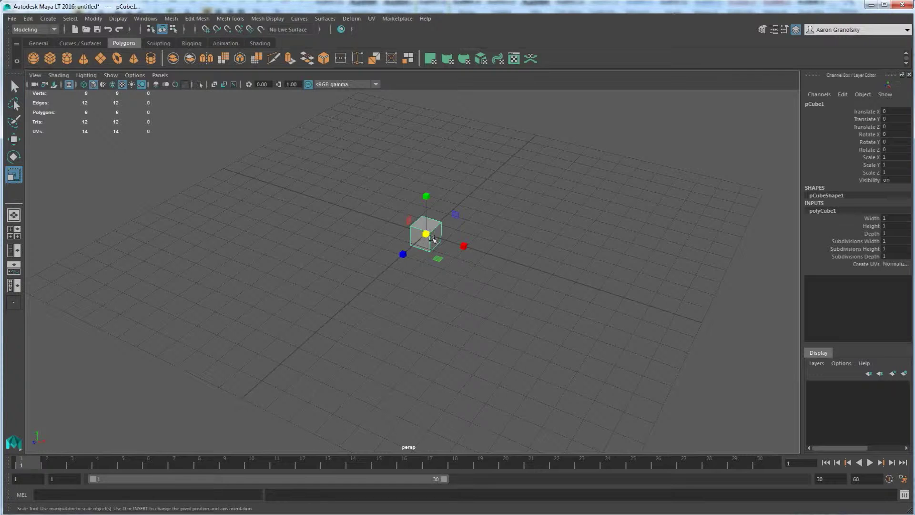
click(15, 138)
click(14, 157)
click(14, 176)
click(13, 139)
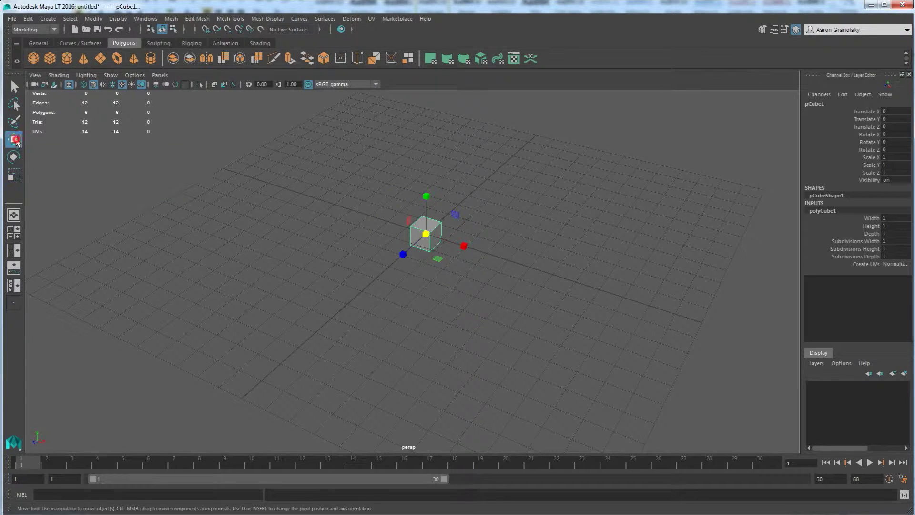
click(13, 157)
click(14, 175)
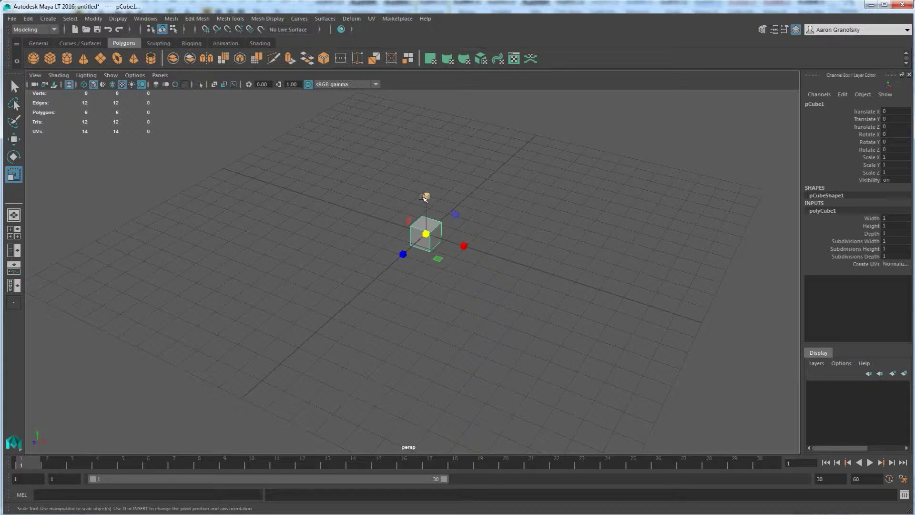
drag(426, 196, 429, 49)
drag(426, 196, 426, 177)
scroll(423, 213, down, 3)
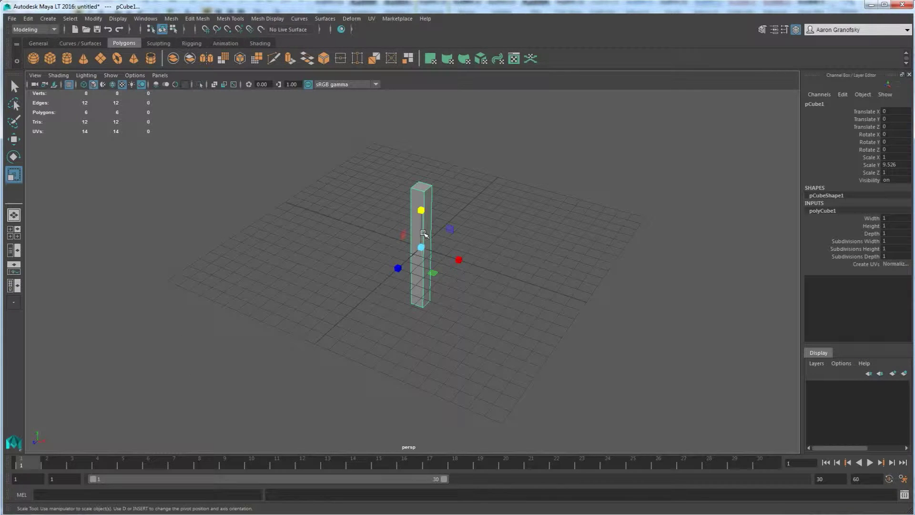
Step: Move the pillar up along Y to about 5.97 so it stands above the grid
alt+drag(423, 379, 438, 308)
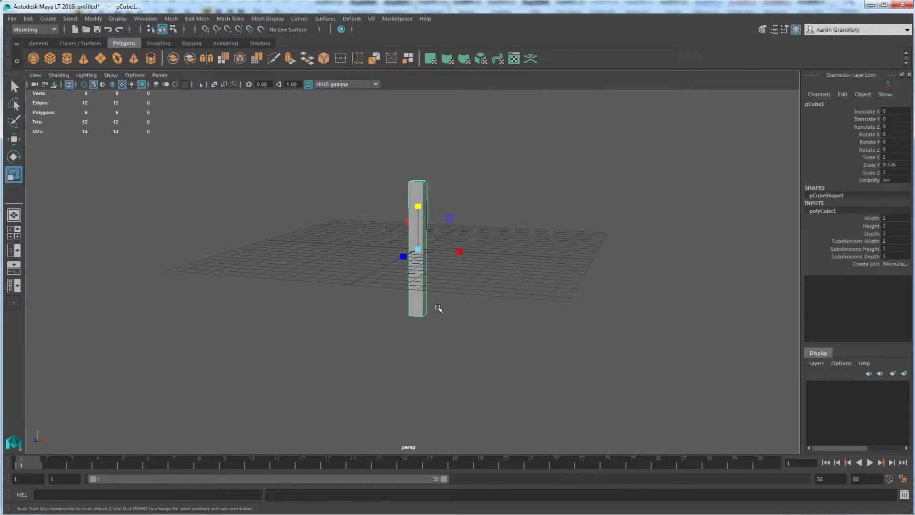
key(w)
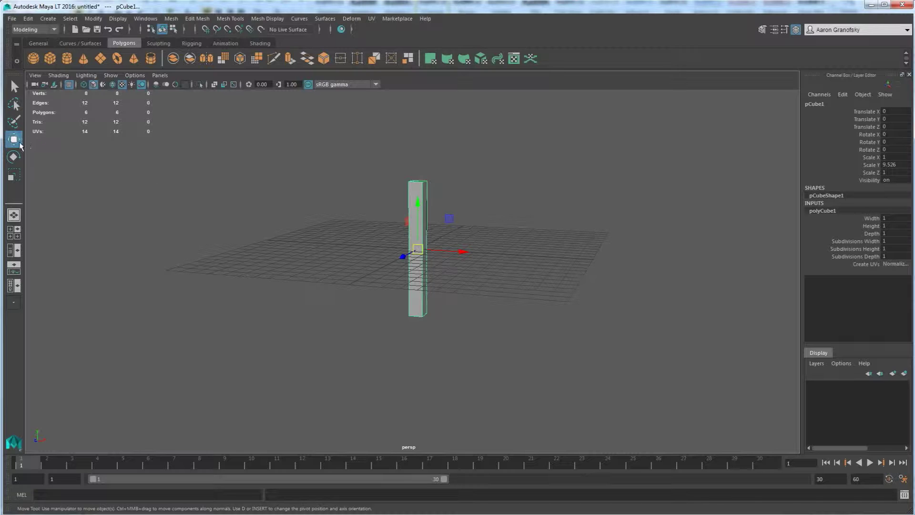
alt+drag(423, 223, 419, 154)
alt+drag(433, 205, 425, 300)
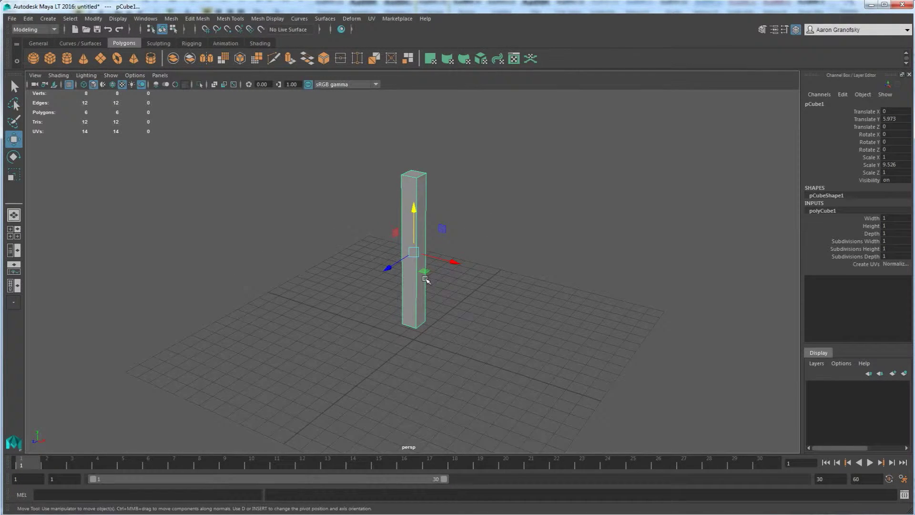
alt+middle_drag(428, 262, 427, 304)
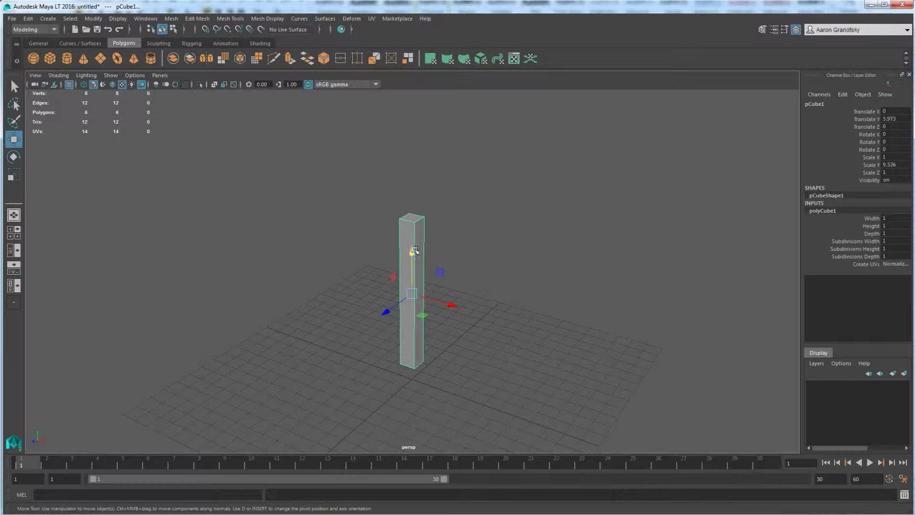
Step: Switch the pillar to face selection and select its top face
alt+drag(414, 250, 412, 245)
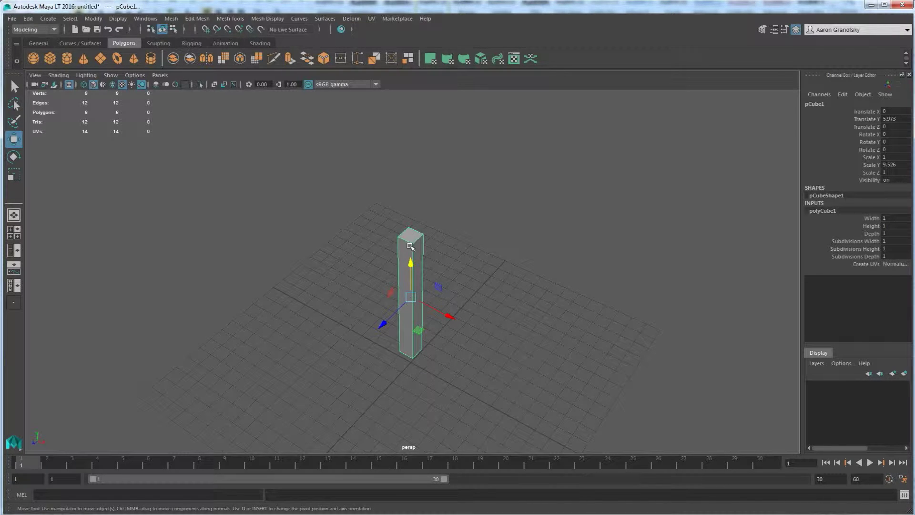
right_click(411, 236)
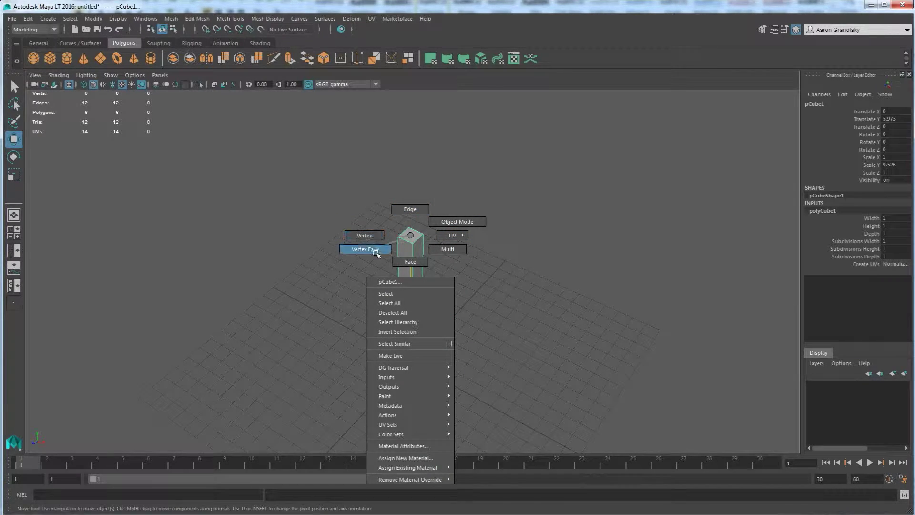
right_drag(376, 253, 413, 263)
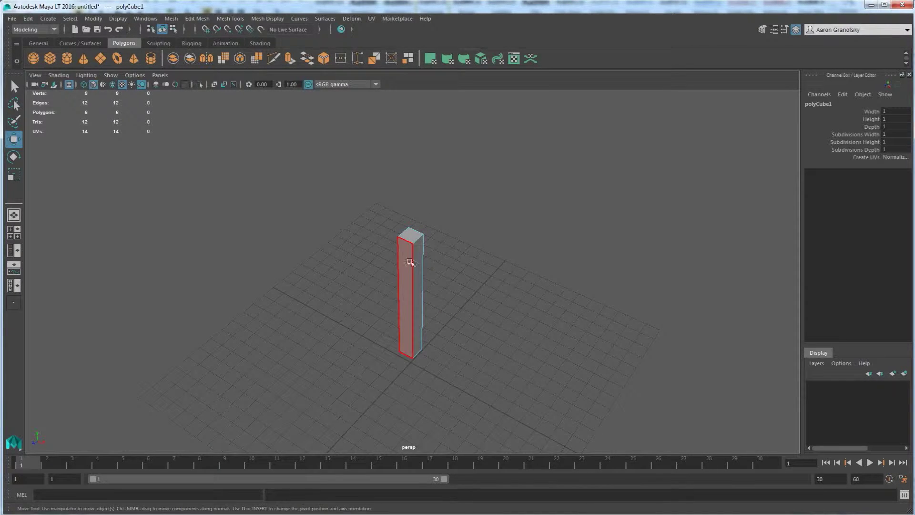
click(413, 234)
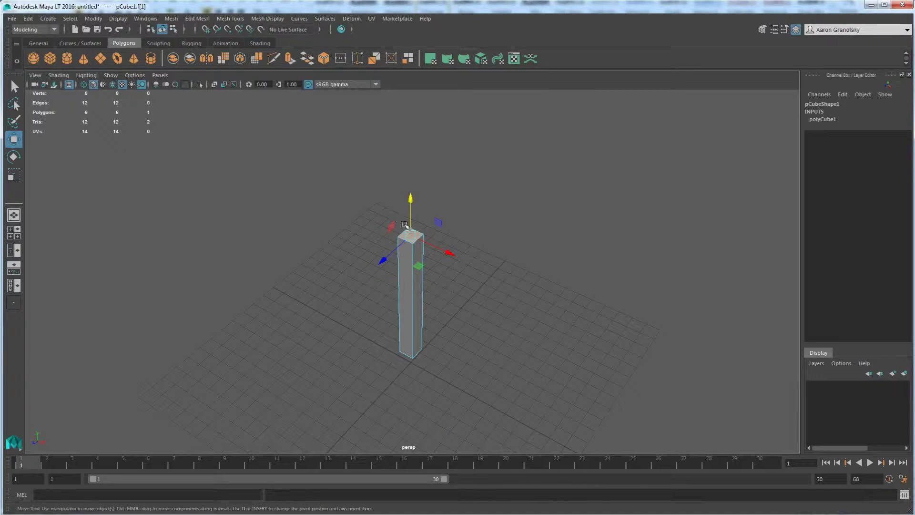
scroll(413, 240, up, 3)
alt+drag(412, 241, 493, 256)
click(429, 258)
alt+drag(429, 259, 312, 280)
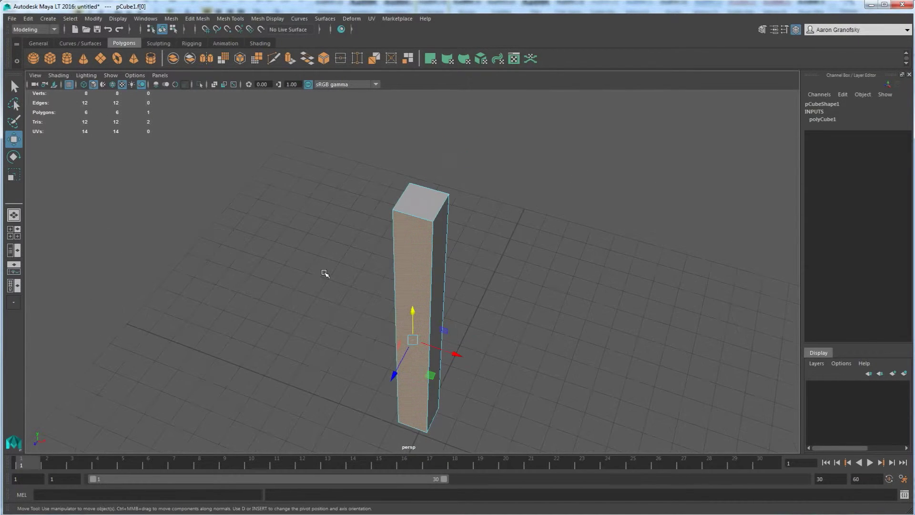
click(416, 196)
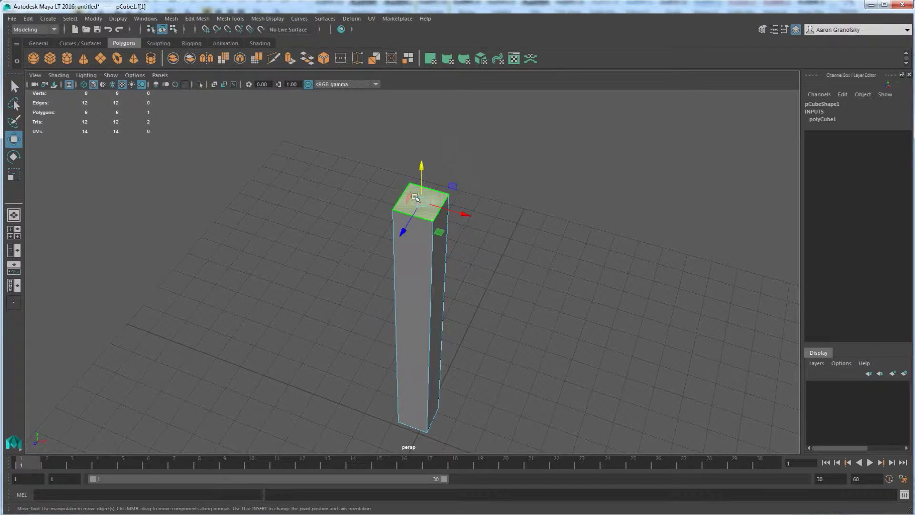
Step: Extrude the pillar's top face upward by about 0.87 to form a short band
alt+middle_drag(351, 231, 344, 258)
alt+drag(338, 285, 337, 273)
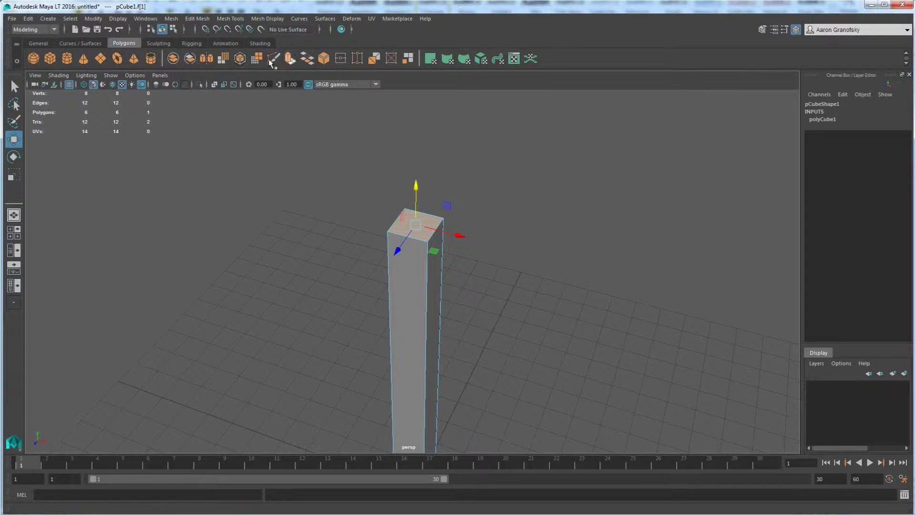
click(37, 44)
click(79, 44)
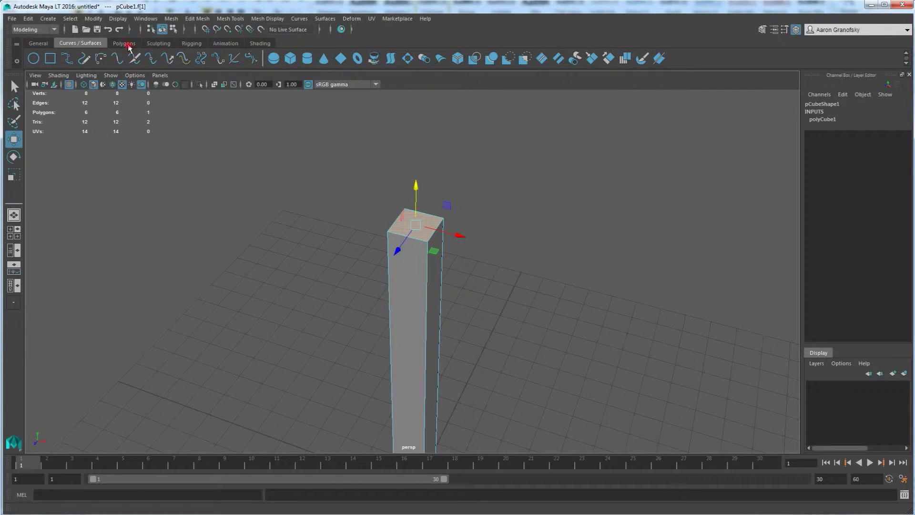
click(124, 44)
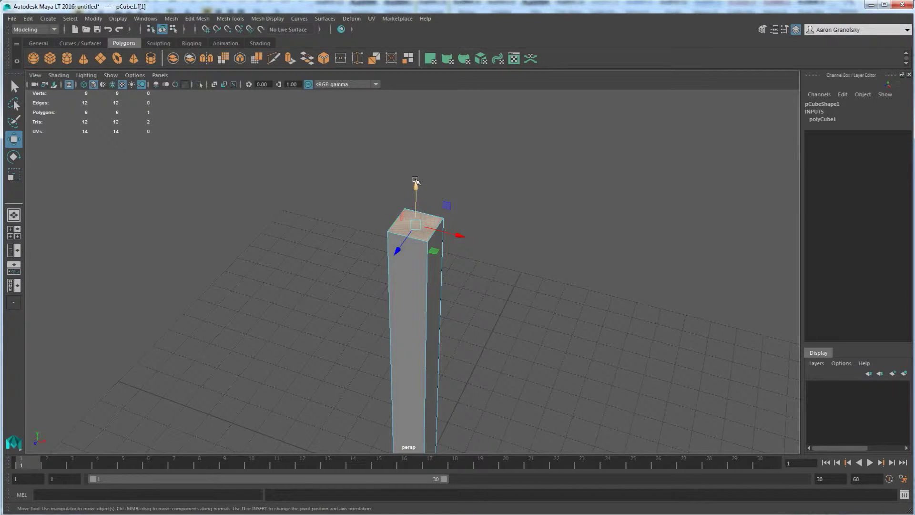
click(289, 59)
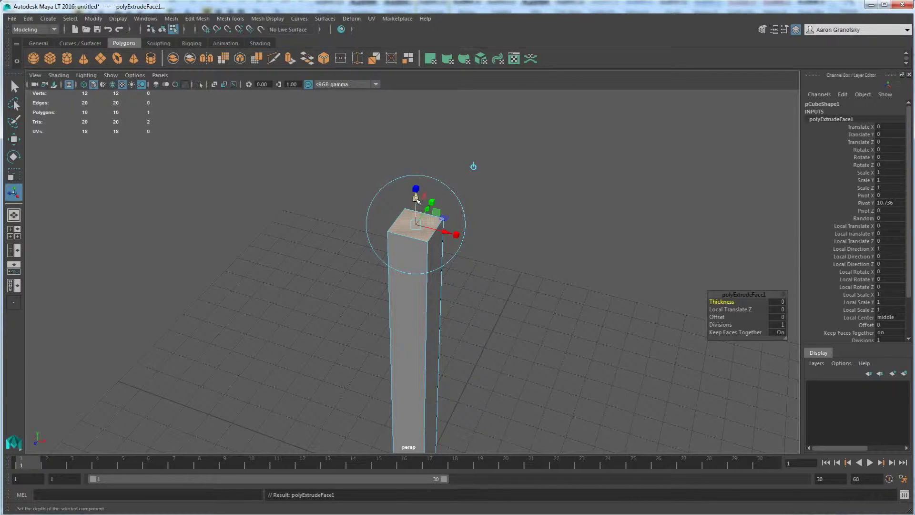
drag(416, 201, 412, 168)
Step: Try shifting the extruded top face up and sideways and rotating it about 45 degrees, and undo both changes
alt+drag(481, 272, 496, 327)
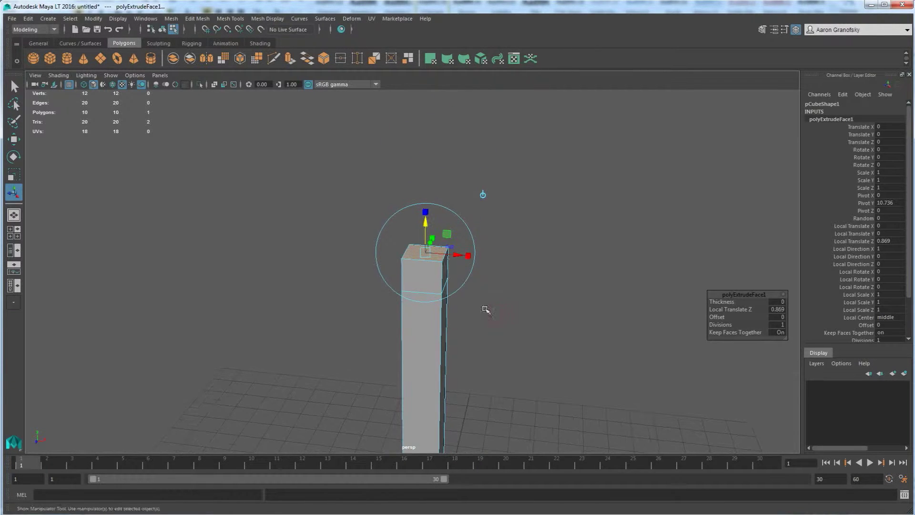
drag(447, 234, 470, 219)
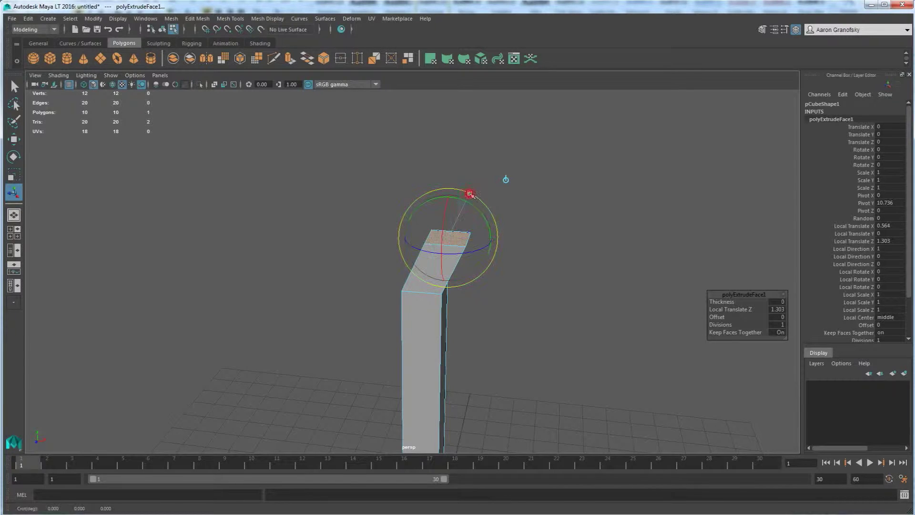
click(470, 195)
drag(468, 204, 482, 234)
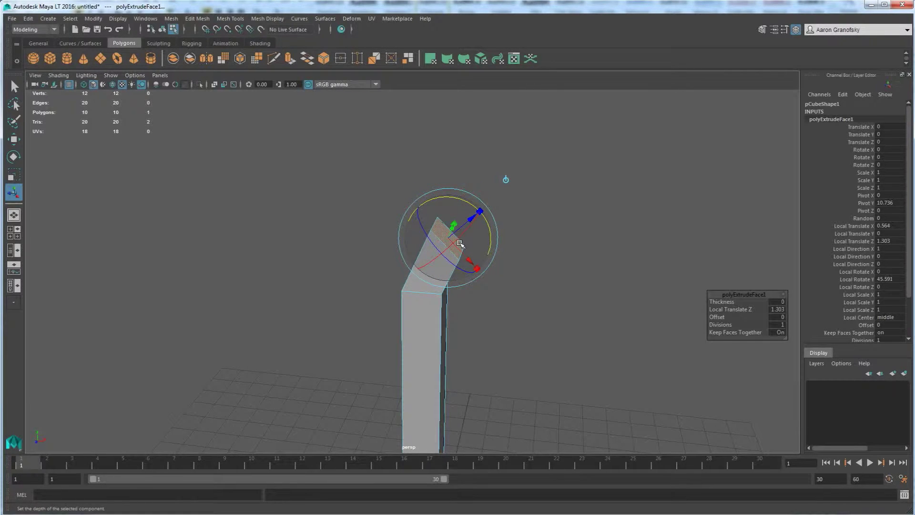
key(ctrl+z)
key(ctrl+z)
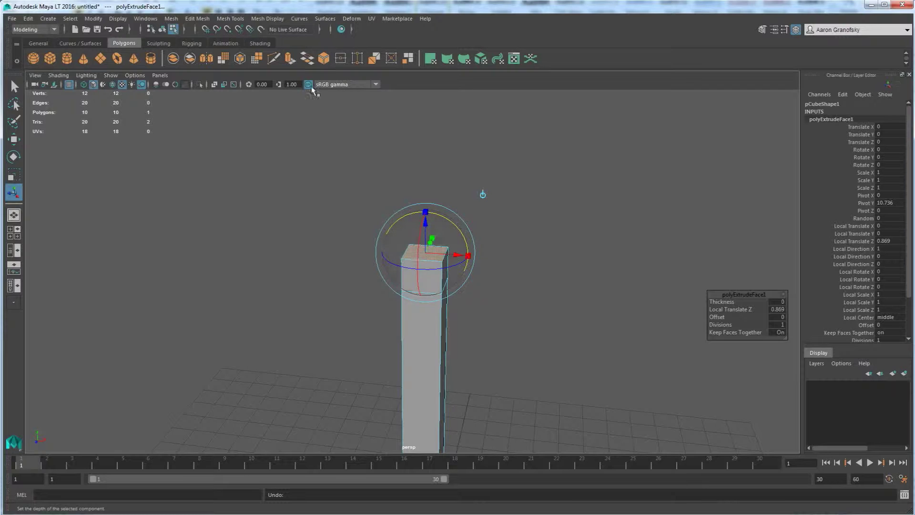
Step: Extrude the top face again, raising it by about 2.87 above the short band
click(289, 59)
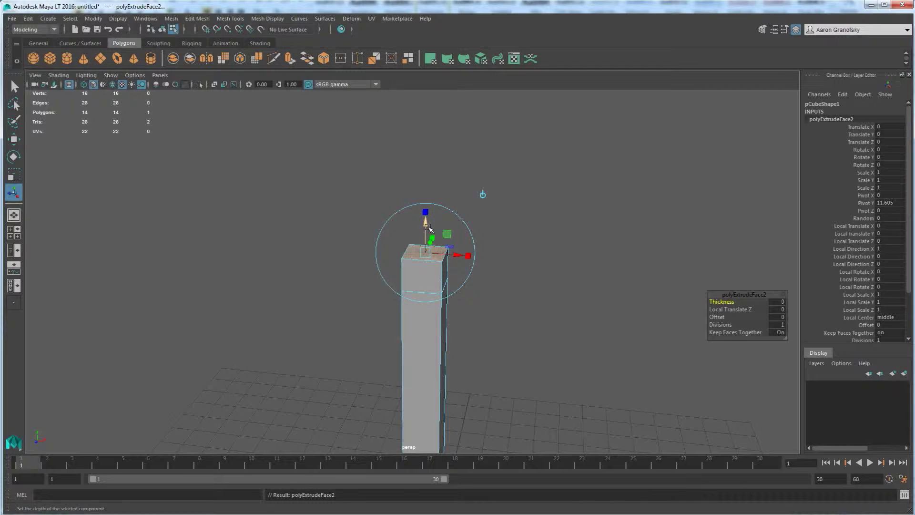
drag(427, 225, 426, 117)
scroll(451, 252, down, 3)
Step: Select the two opposite side faces of the short band between the pillar's long segments
mouse_move(448, 313)
alt+mouse_down()
mouse_move(453, 249)
mouse_move(435, 300)
alt+mouse_up()
alt+drag(391, 264, 437, 286)
alt+right_drag(437, 286, 460, 263)
alt+middle_drag(459, 263, 463, 316)
alt+right_drag(463, 315, 436, 286)
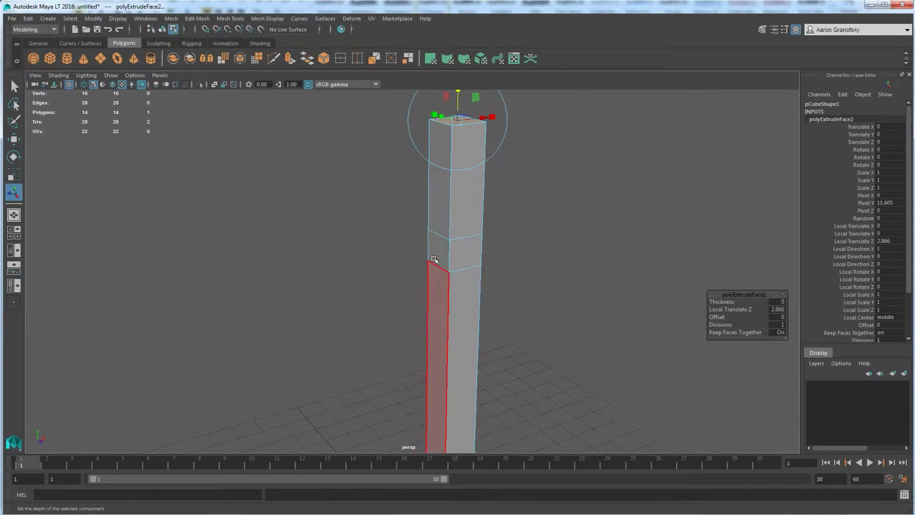
click(435, 255)
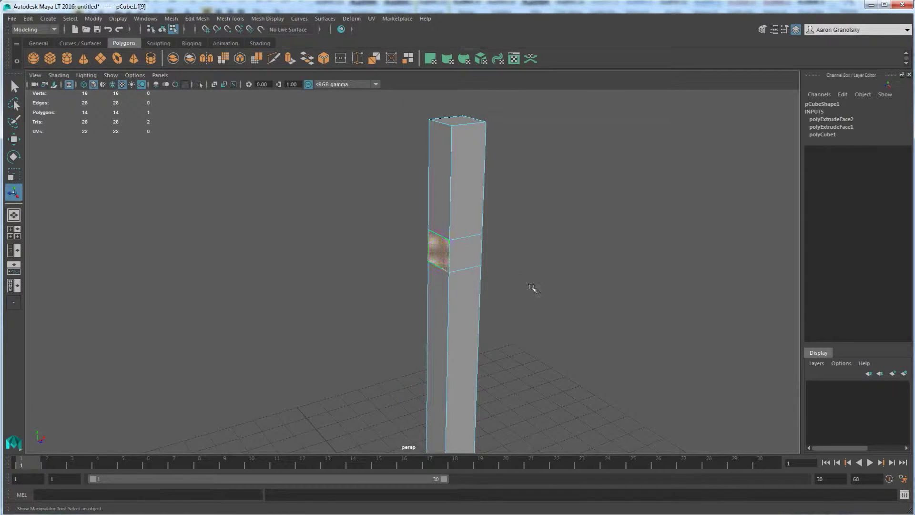
alt+drag(530, 293, 420, 288)
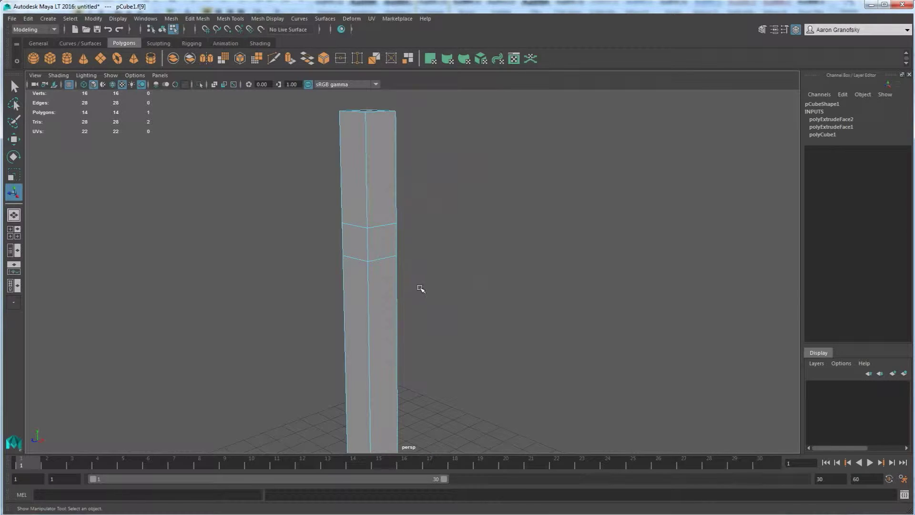
shift+click(381, 241)
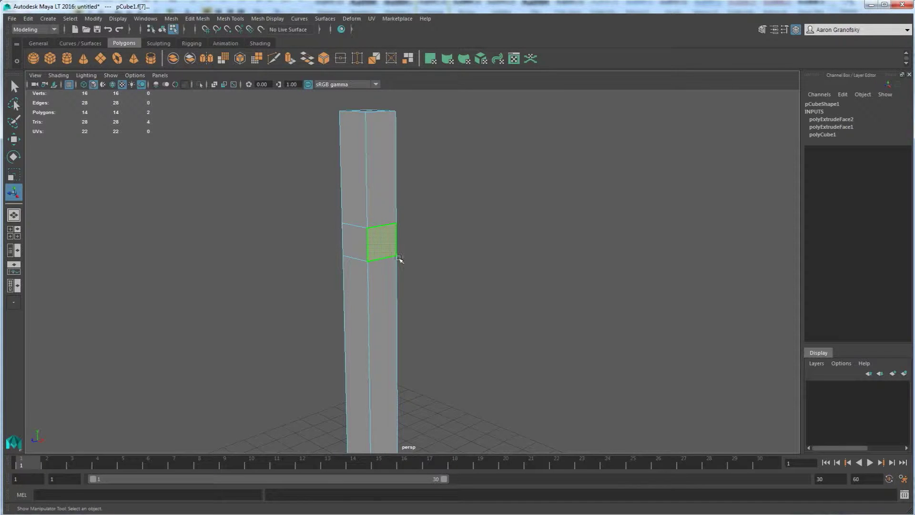
alt+drag(473, 292, 548, 299)
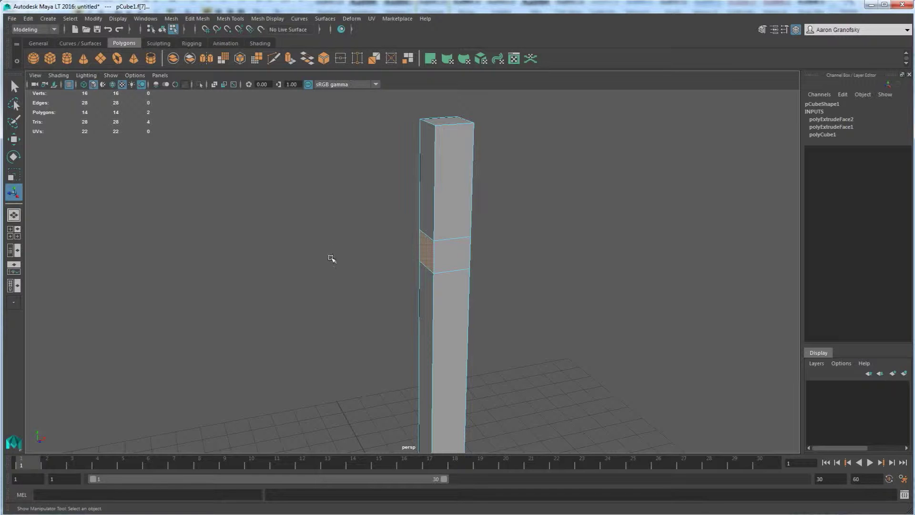
Step: Extrude the two selected side faces of the short band outward by about 1.75 to form the cross arms
key(ctrl+e)
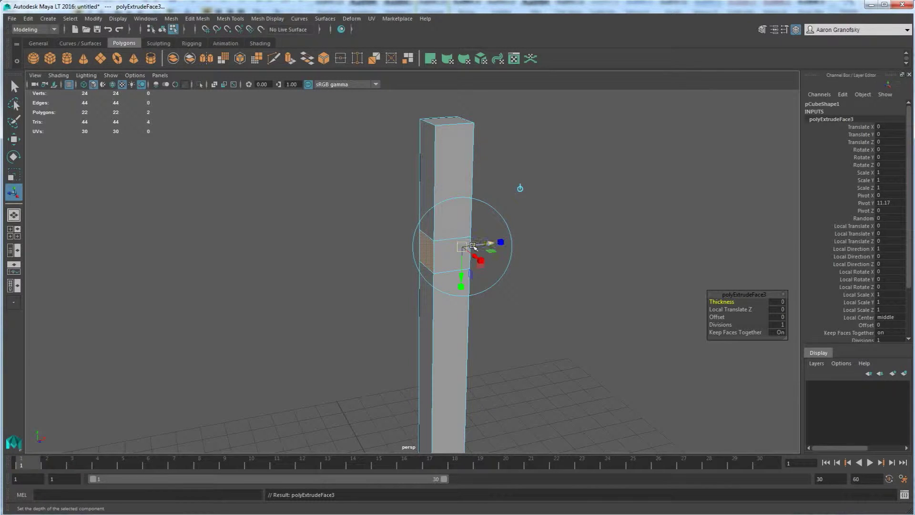
alt+drag(510, 334, 497, 341)
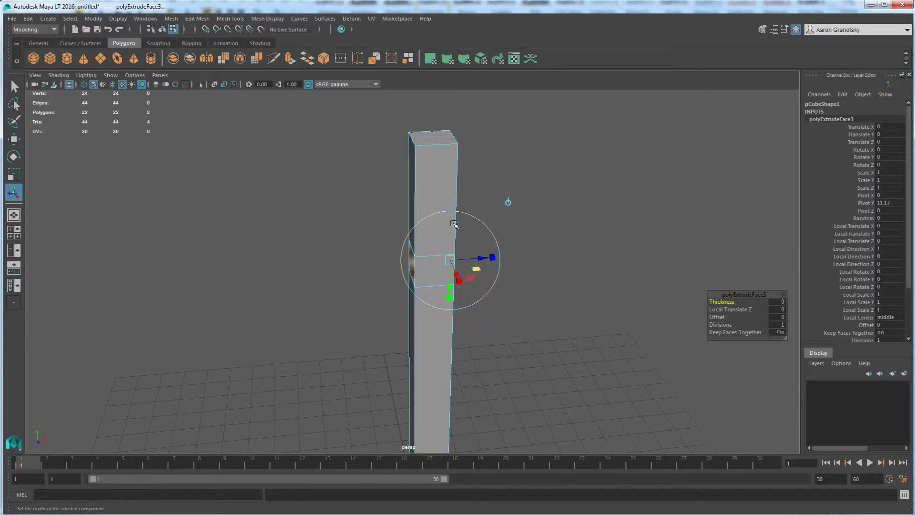
click(508, 202)
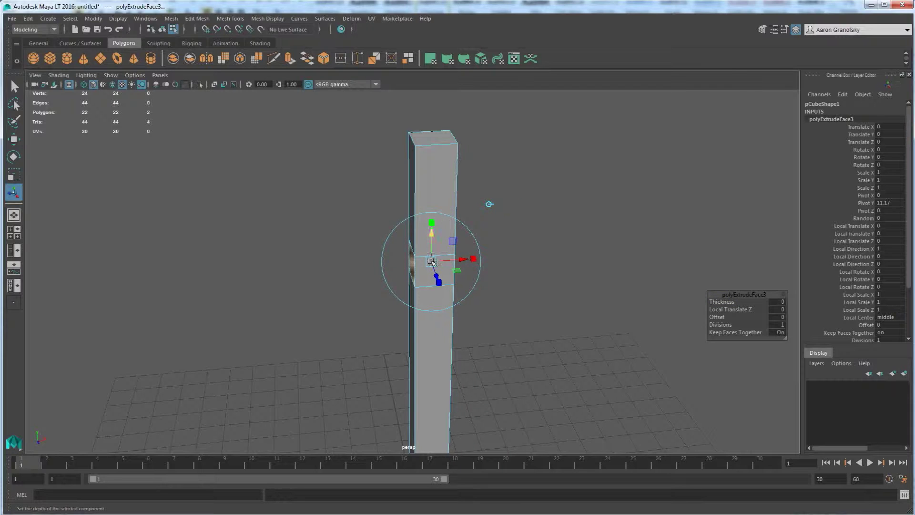
click(488, 204)
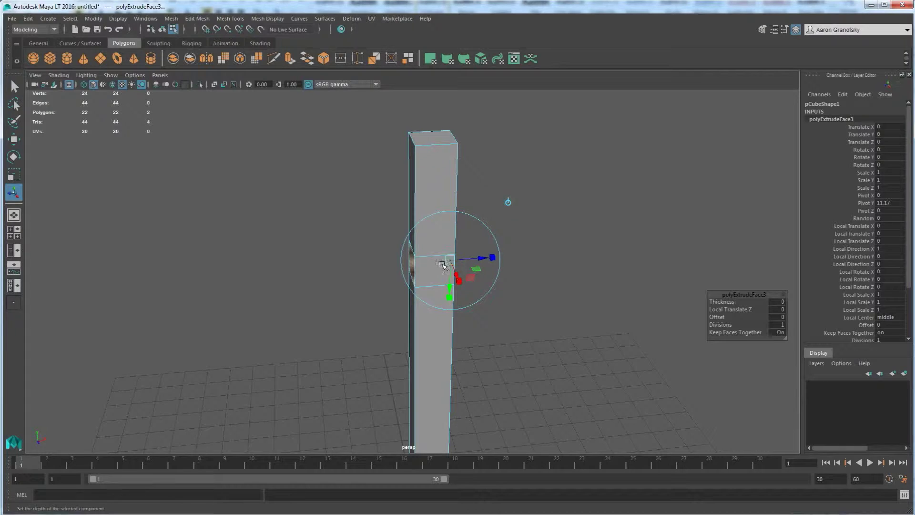
drag(486, 261, 546, 257)
mouse_move(526, 331)
alt+mouse_down()
mouse_move(505, 319)
mouse_move(500, 300)
mouse_move(468, 312)
mouse_move(462, 331)
mouse_move(421, 333)
mouse_move(500, 337)
mouse_move(449, 331)
mouse_move(428, 288)
mouse_move(429, 302)
mouse_move(433, 285)
mouse_move(418, 328)
alt+mouse_up()
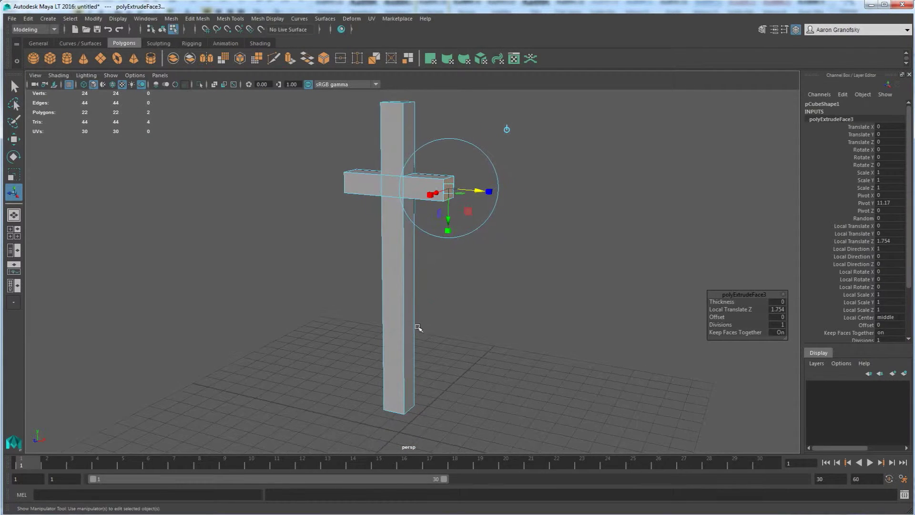
Step: Return to object mode, select the whole cross-shaped mesh and examine it from above and below
right_click(394, 245)
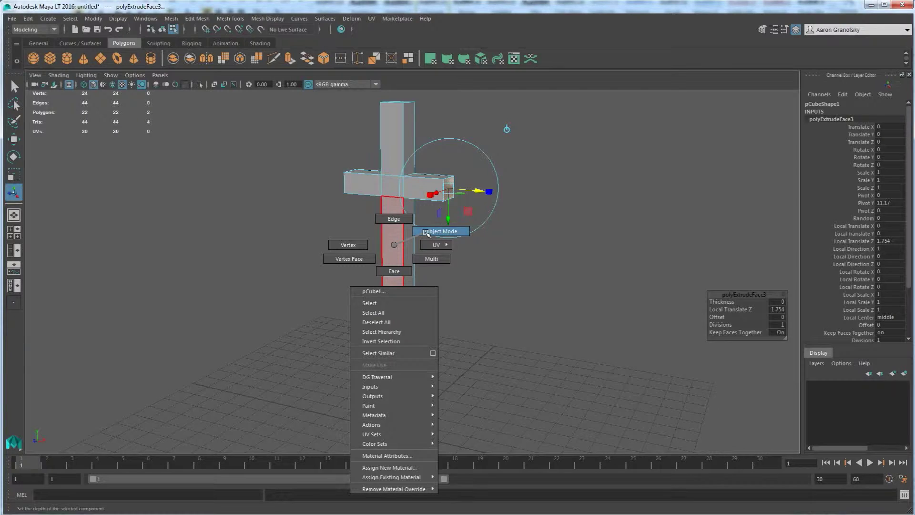
right_drag(425, 233, 426, 232)
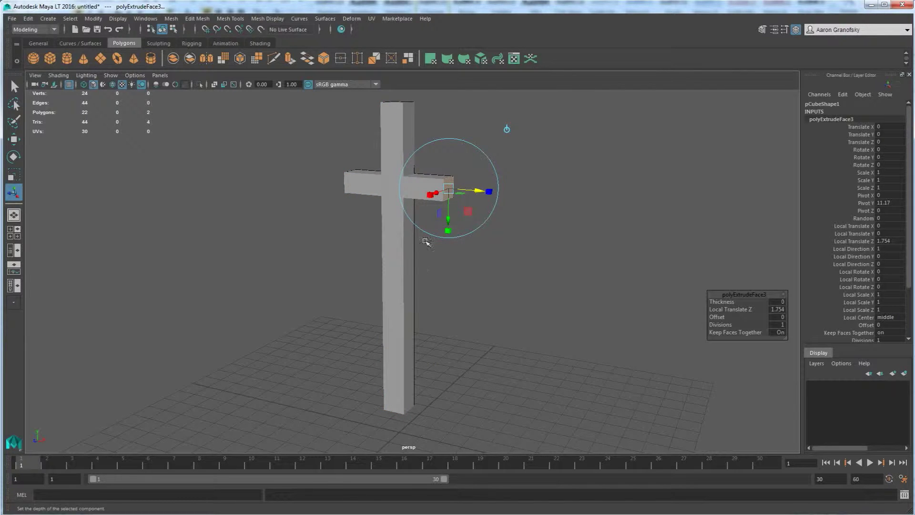
click(584, 248)
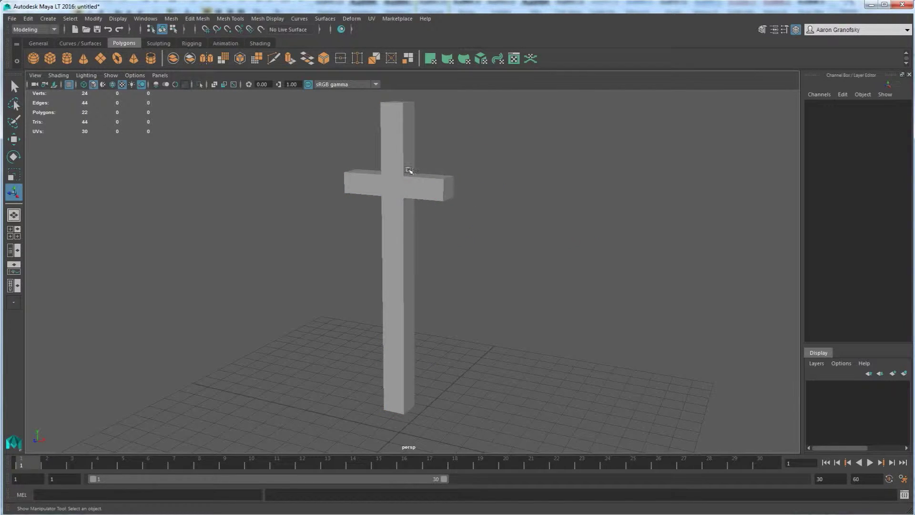
click(407, 232)
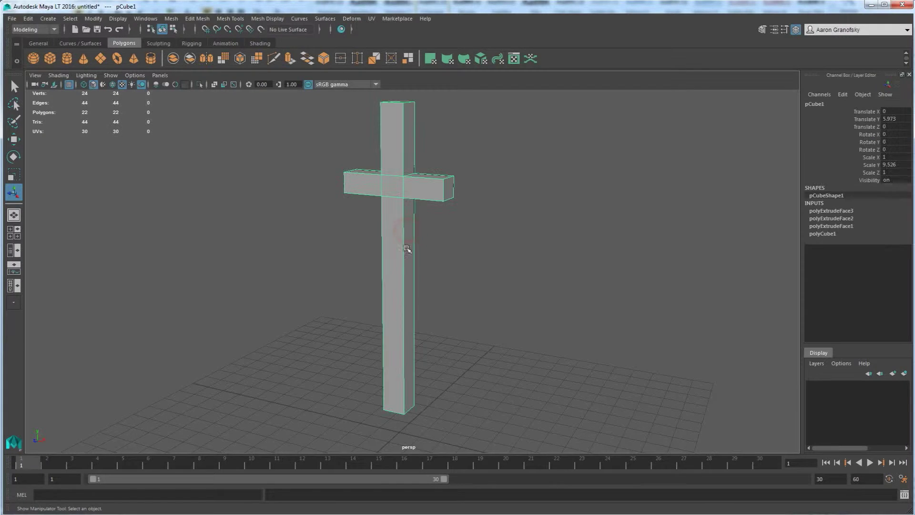
alt+drag(449, 255, 417, 288)
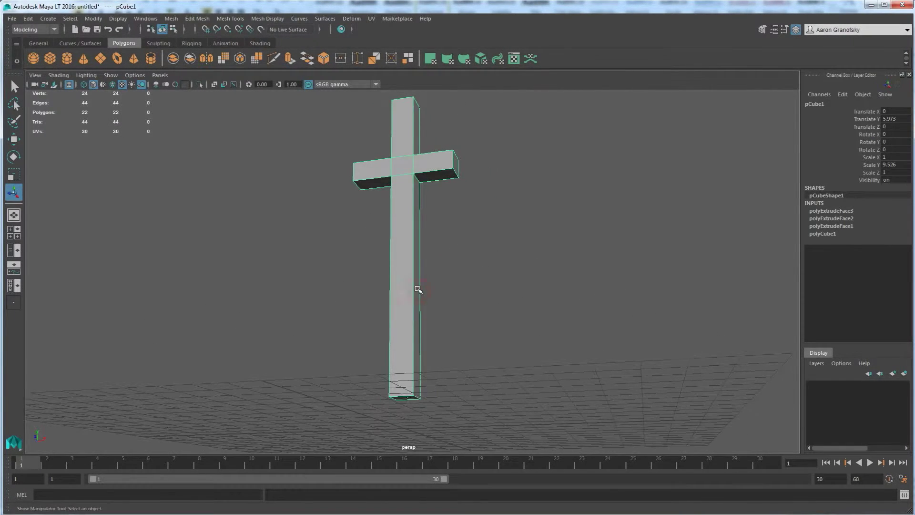
alt+drag(436, 328, 421, 284)
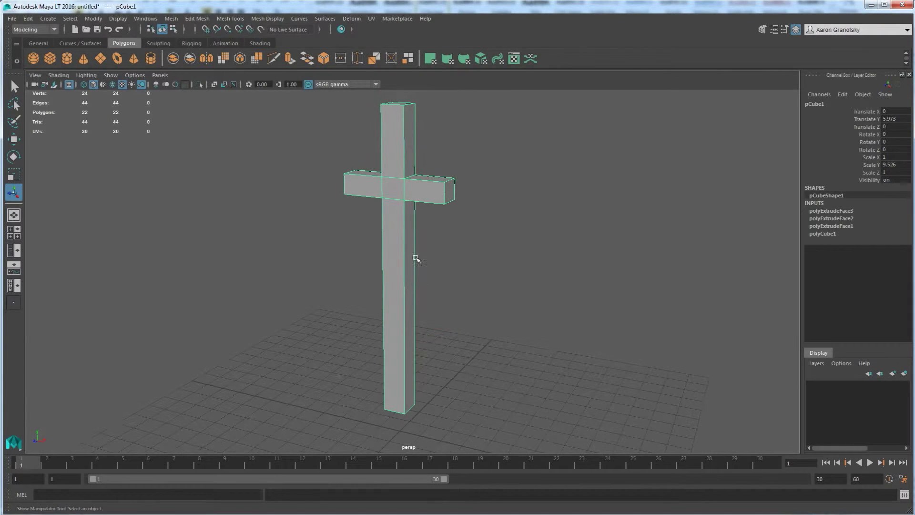
Step: Switch to the Rigging and Animation menu sets and return to the Modeling set
click(53, 30)
click(36, 55)
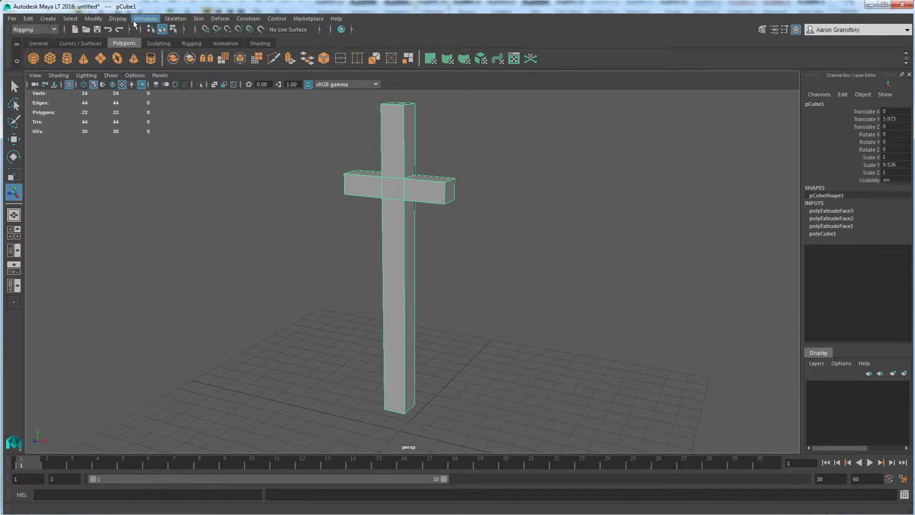
click(54, 29)
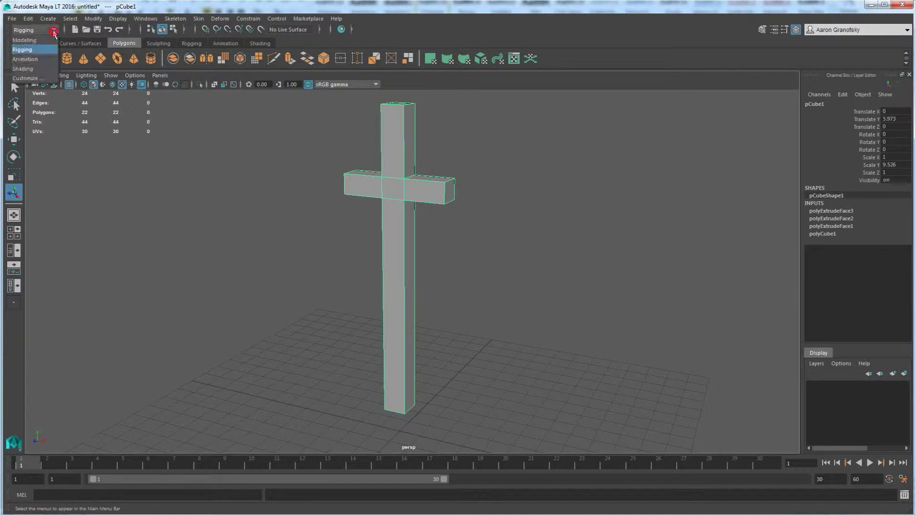
click(33, 63)
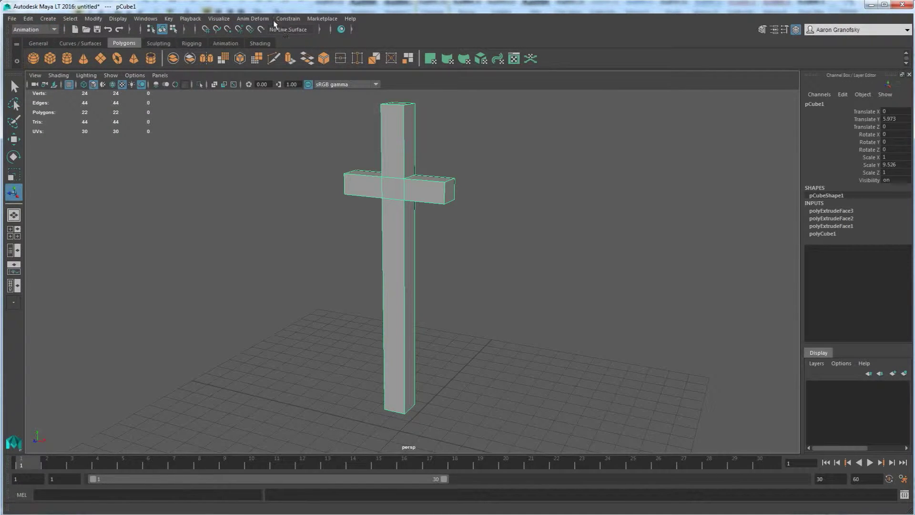
click(56, 30)
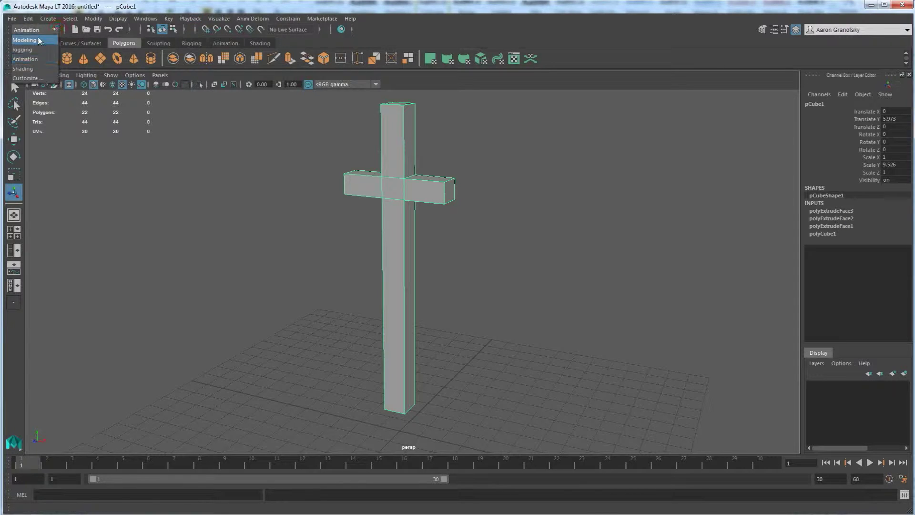
click(38, 40)
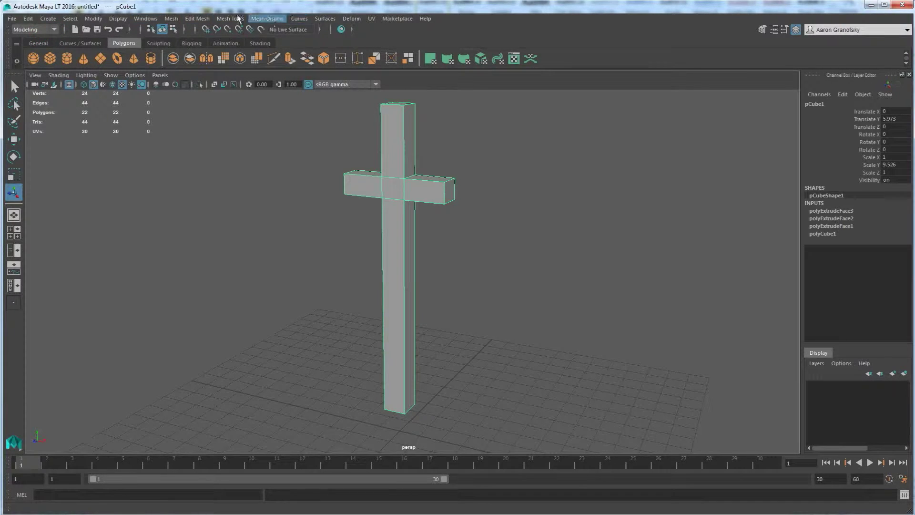
Step: Insert two lengthwise edge loops through the pillar, crossing near the centre of its top face, with Insert Edge Loop
click(192, 21)
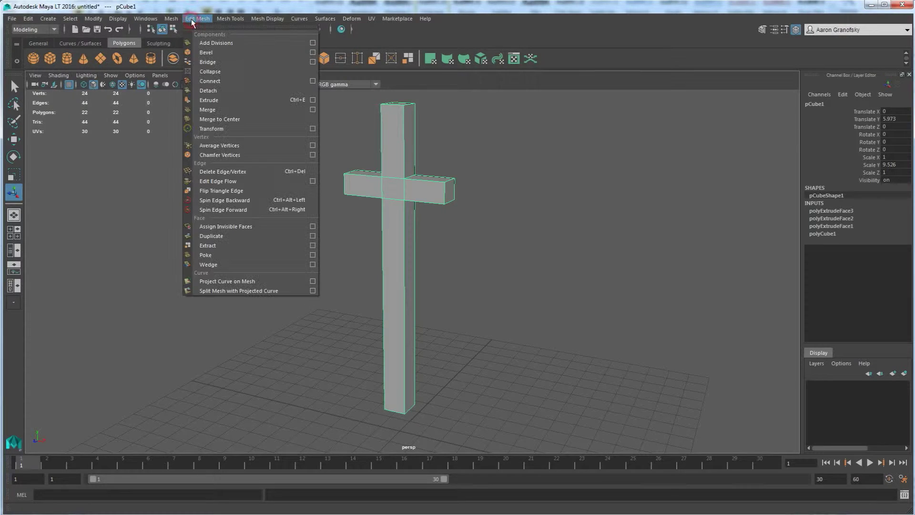
mouse_move(240, 19)
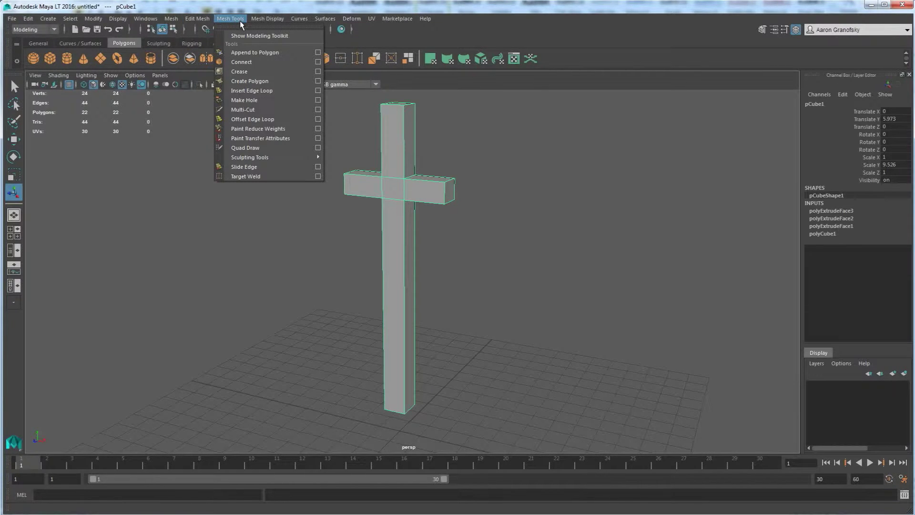
click(284, 90)
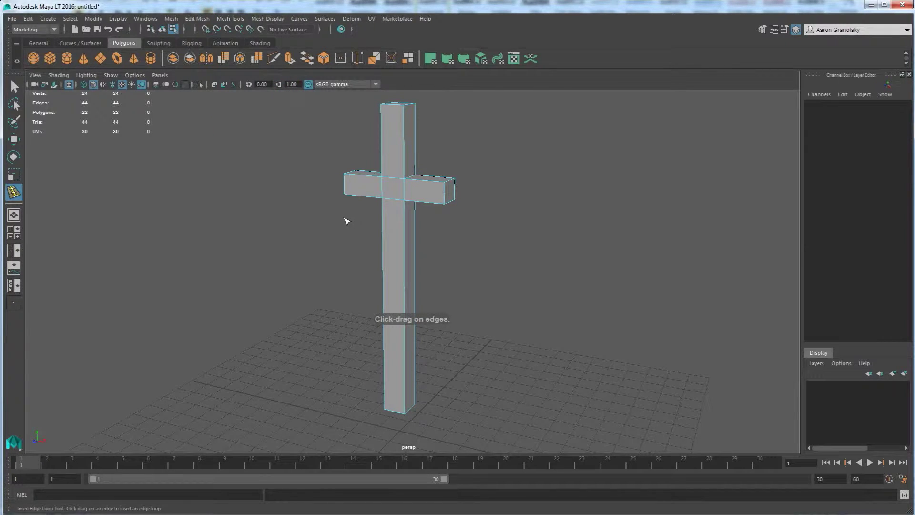
alt+drag(341, 215, 341, 229)
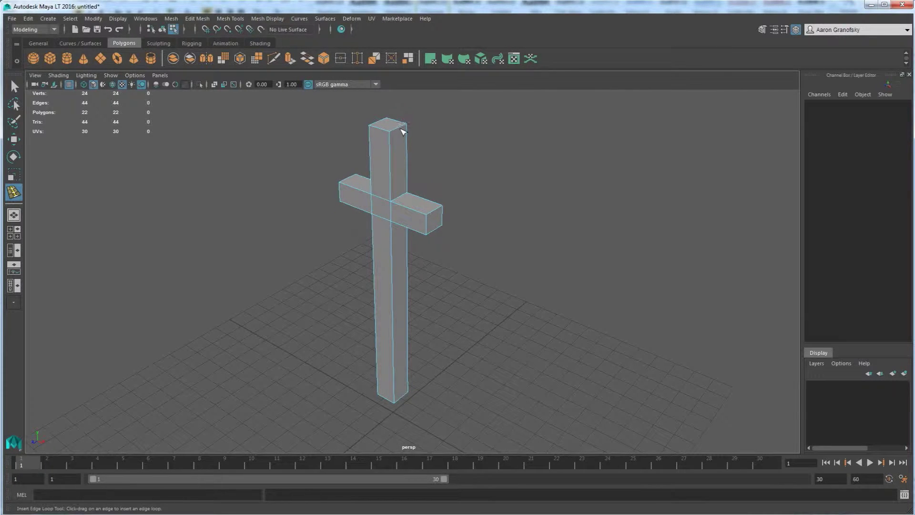
drag(386, 134, 386, 133)
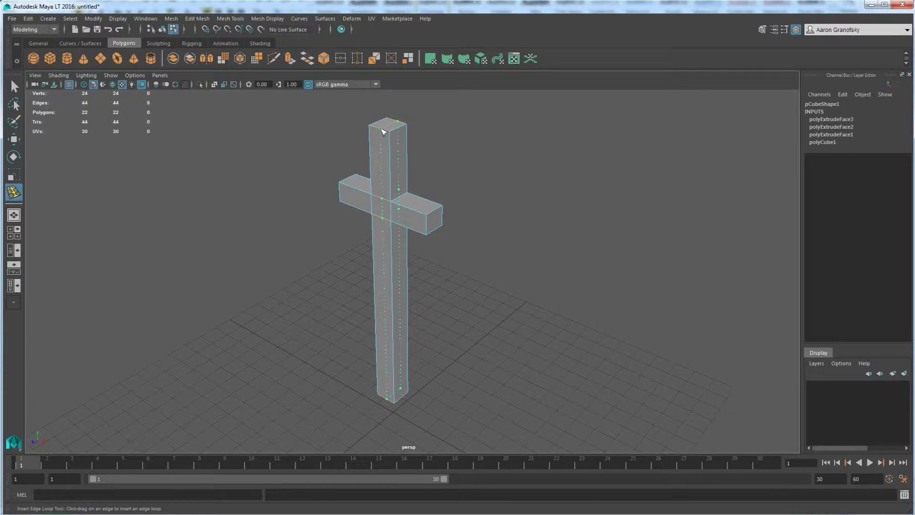
drag(380, 131, 376, 134)
drag(381, 134, 381, 134)
alt+drag(451, 171, 391, 161)
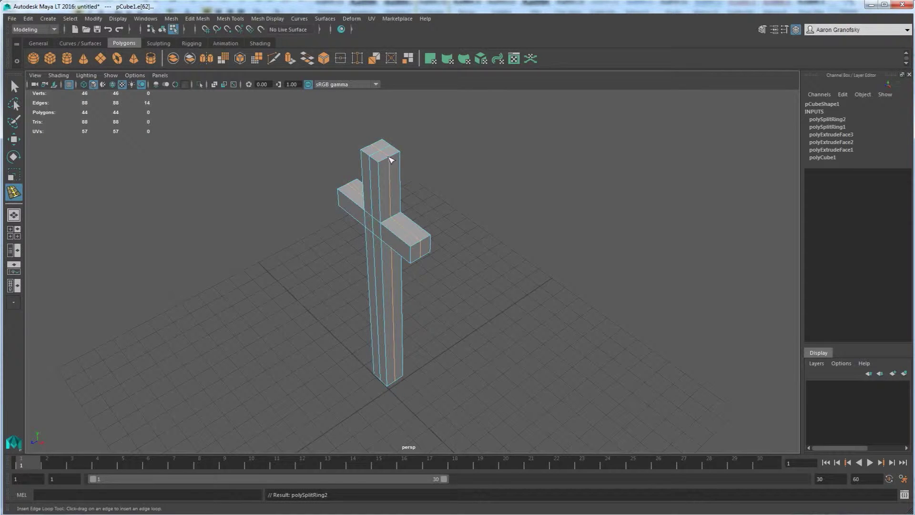
alt+drag(419, 280, 396, 156)
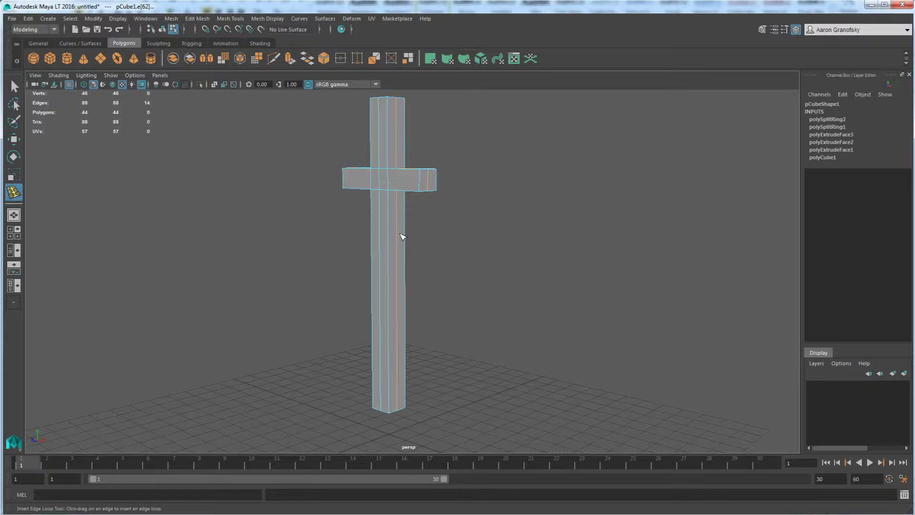
Step: Select the centre vertex on the underside of the pillar and move it down to form a pointed tip
key(w)
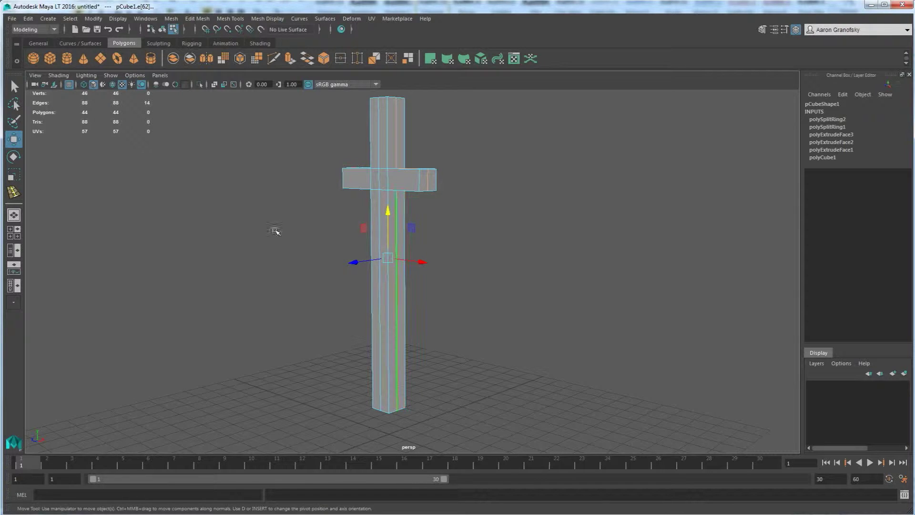
right_drag(400, 277, 372, 279)
alt+drag(433, 343, 464, 303)
scroll(439, 366, up, 4)
alt+drag(422, 378, 404, 347)
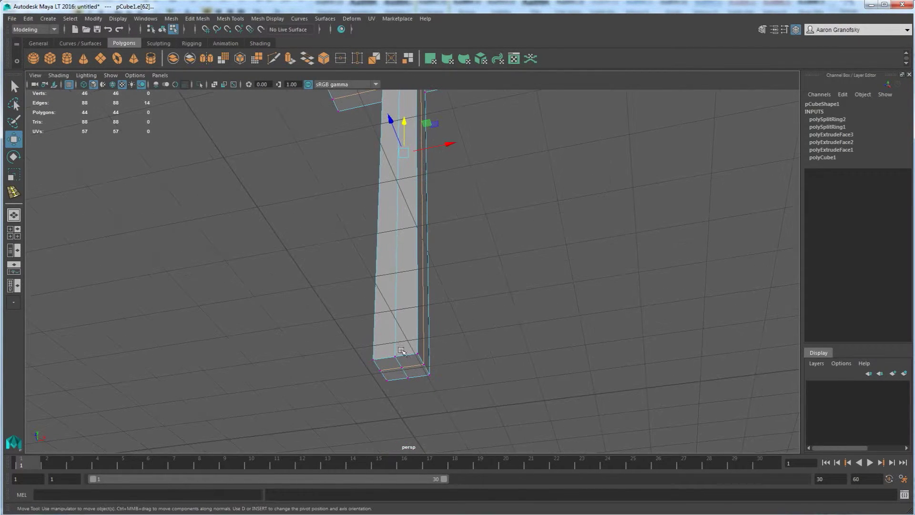
click(402, 368)
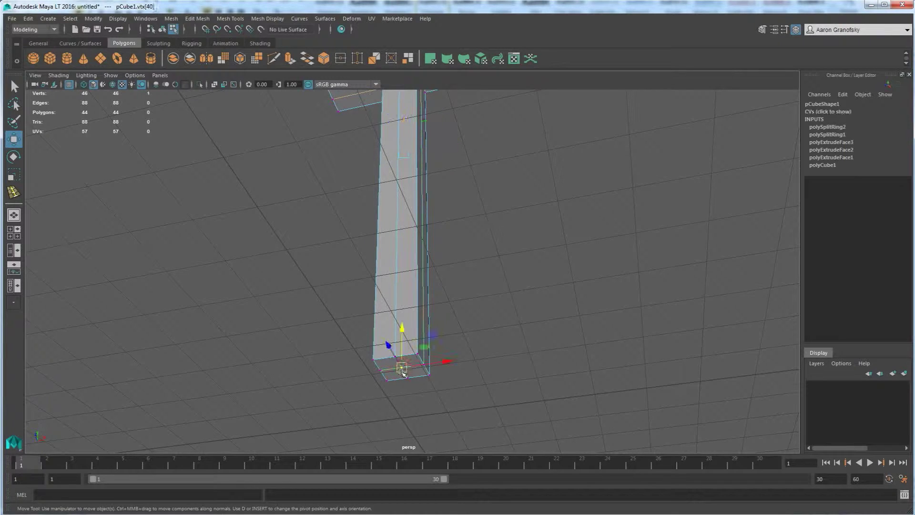
alt+drag(419, 368, 504, 270)
drag(438, 239, 432, 303)
click(473, 259)
right_drag(413, 275, 414, 249)
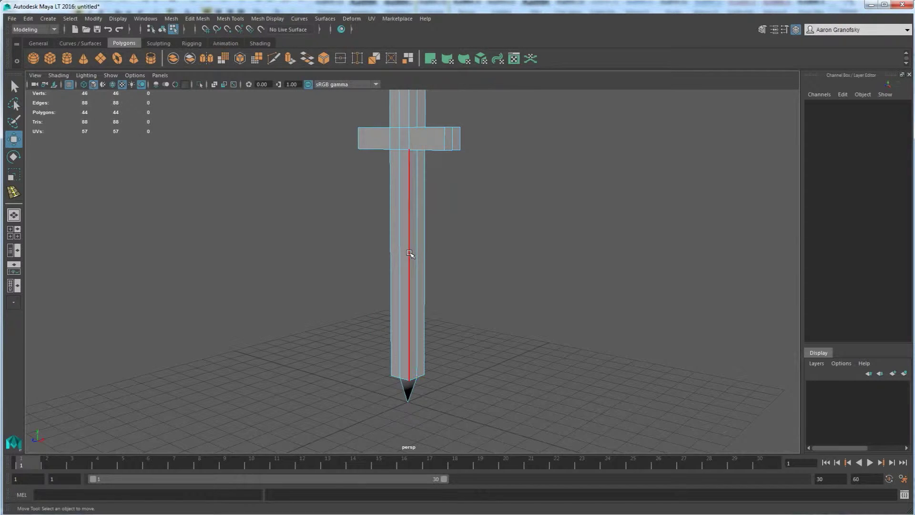
Step: Try scaling two vertical corner edges below the crossbar to about 0.11 along Z, and undo the scaling
click(411, 253)
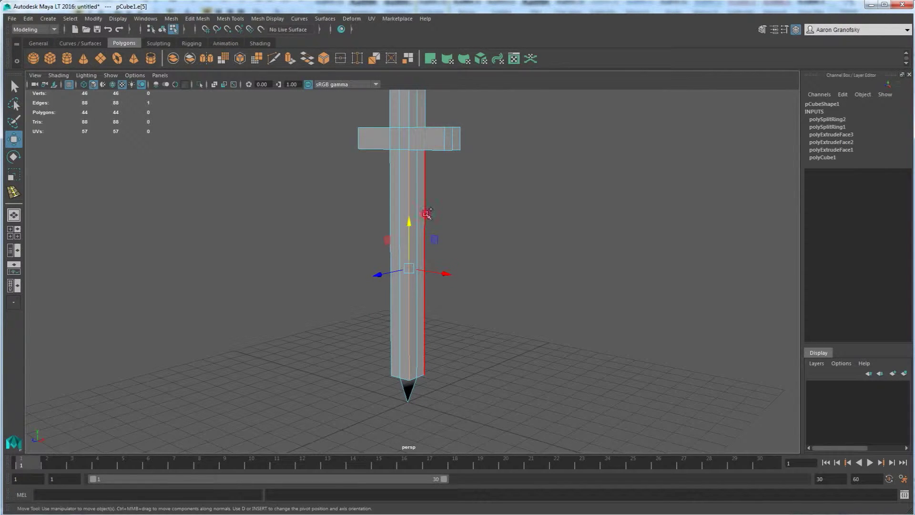
shift+click(426, 213)
alt+drag(474, 217, 455, 239)
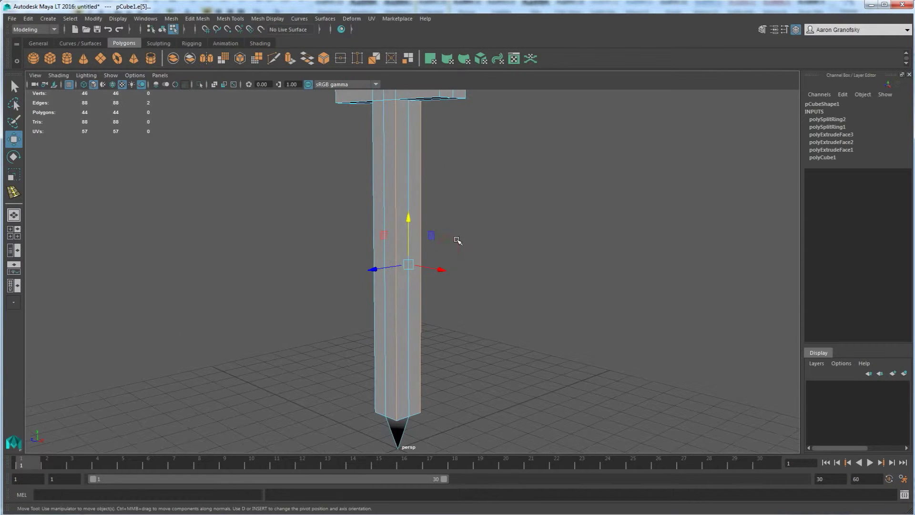
key(r)
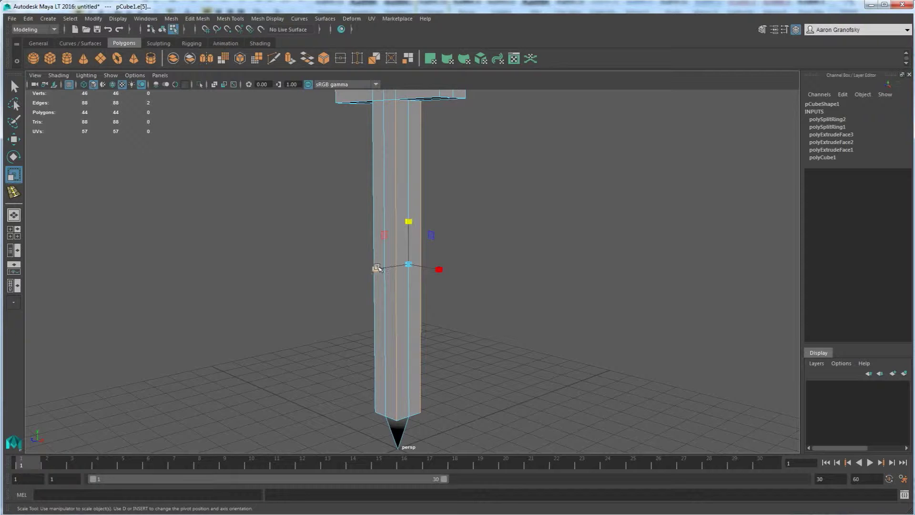
drag(374, 269, 407, 267)
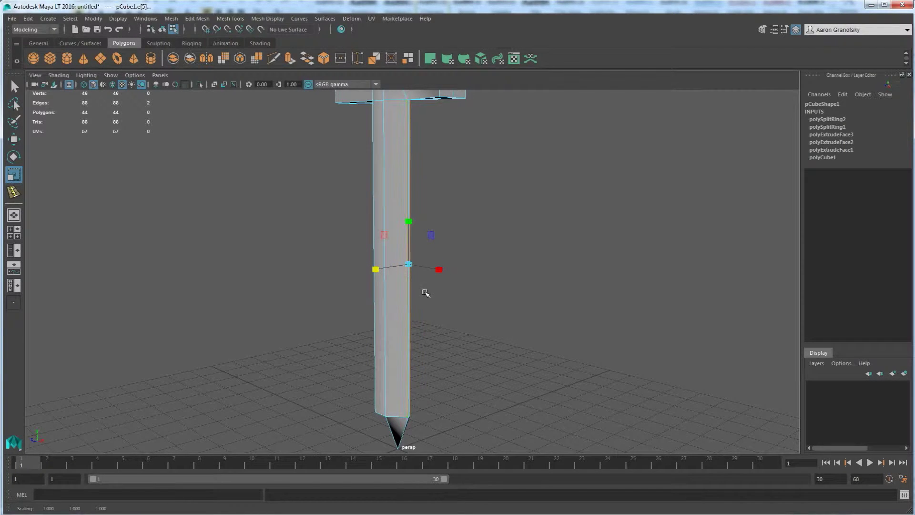
alt+middle_drag(482, 200, 497, 271)
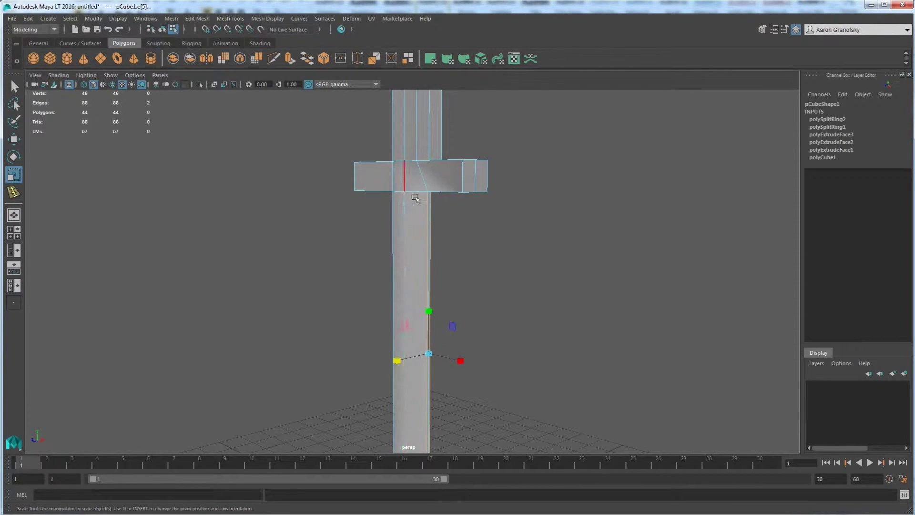
mouse_move(468, 243)
alt+mouse_down()
mouse_move(422, 248)
mouse_move(456, 250)
alt+mouse_up()
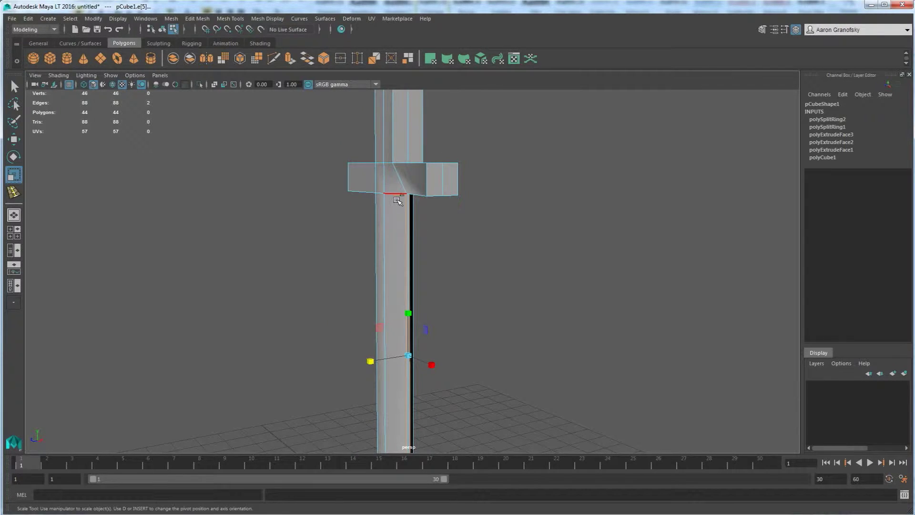
key(ctrl+z)
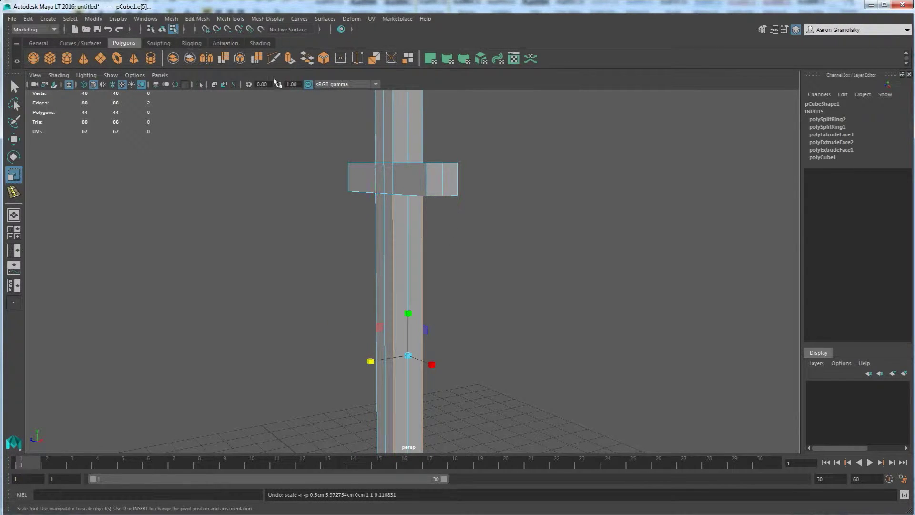
Step: Insert two horizontal edge loops around the pillar, one just below and one just above the crossbar, with Insert Edge Loop
click(227, 20)
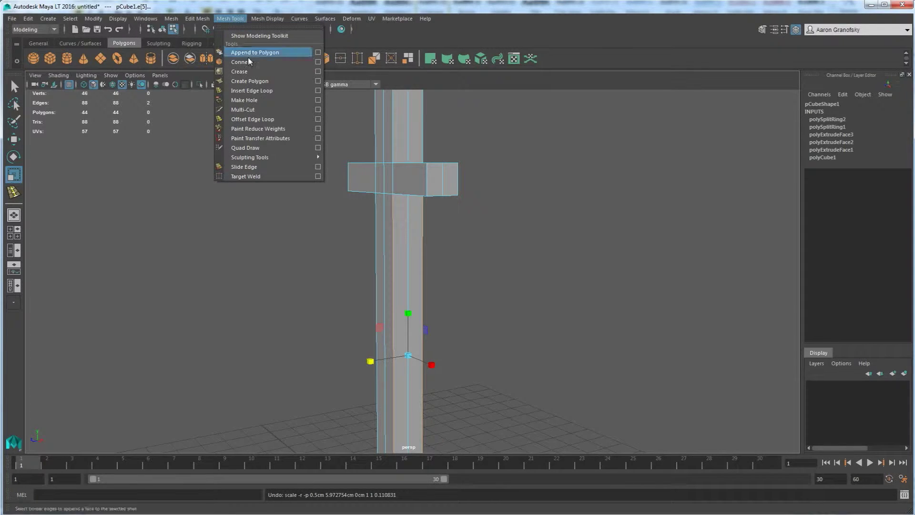
click(251, 91)
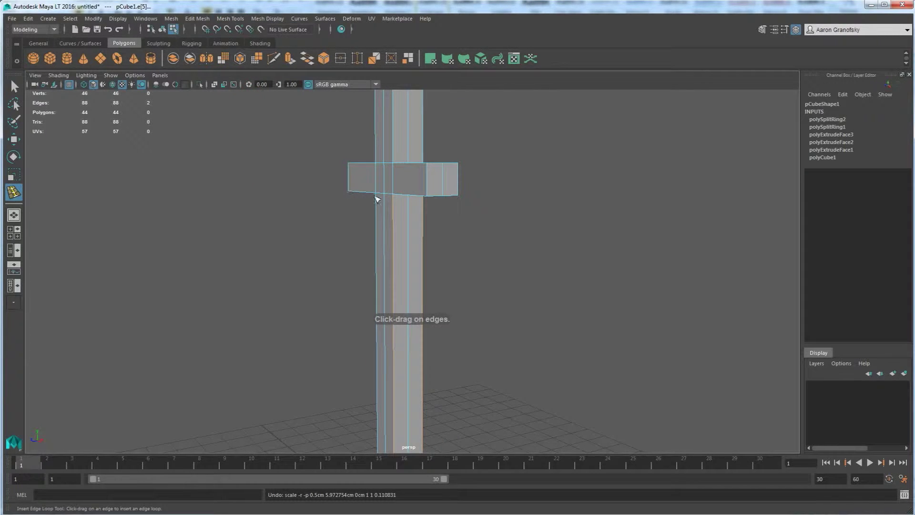
drag(394, 212, 394, 199)
alt+drag(449, 220, 522, 228)
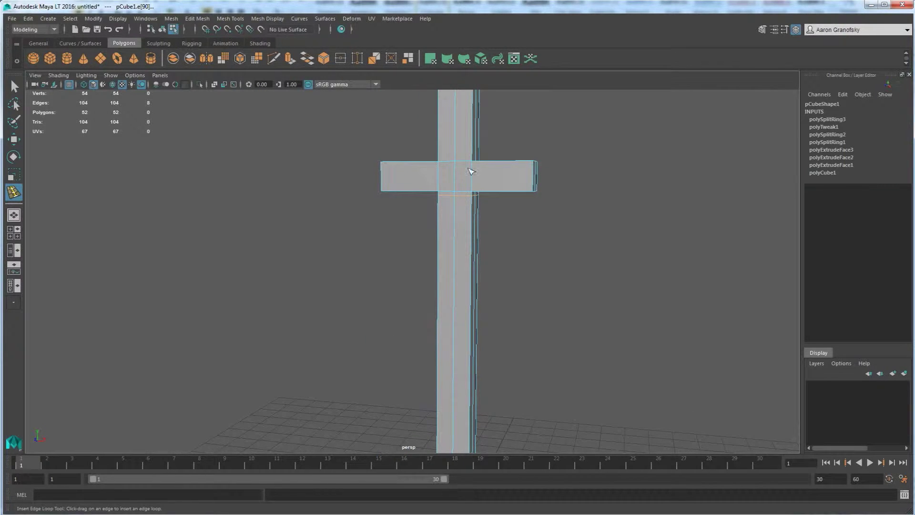
alt+drag(475, 170, 472, 186)
drag(466, 175, 468, 185)
scroll(496, 244, down, 3)
alt+drag(490, 295, 467, 229)
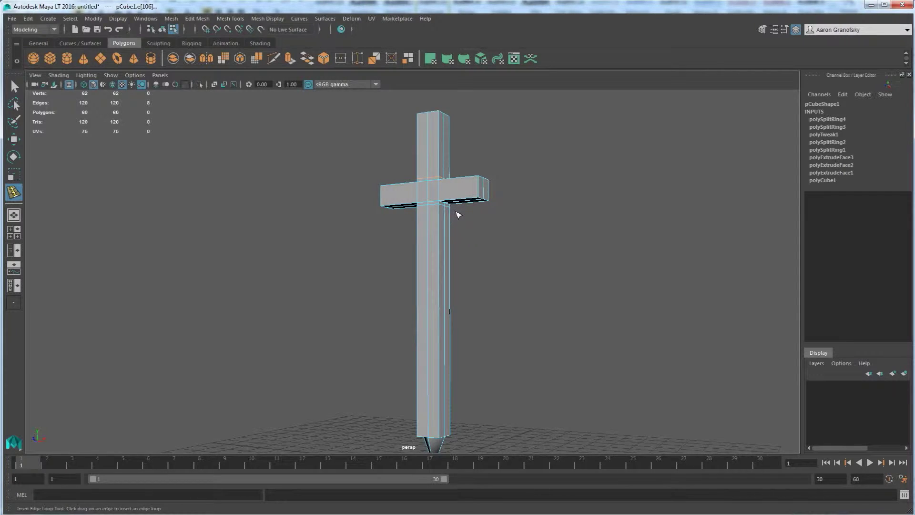
Step: Select the four vertical corner edges of the blade below the crossbar and scale them inward along Z
click(13, 139)
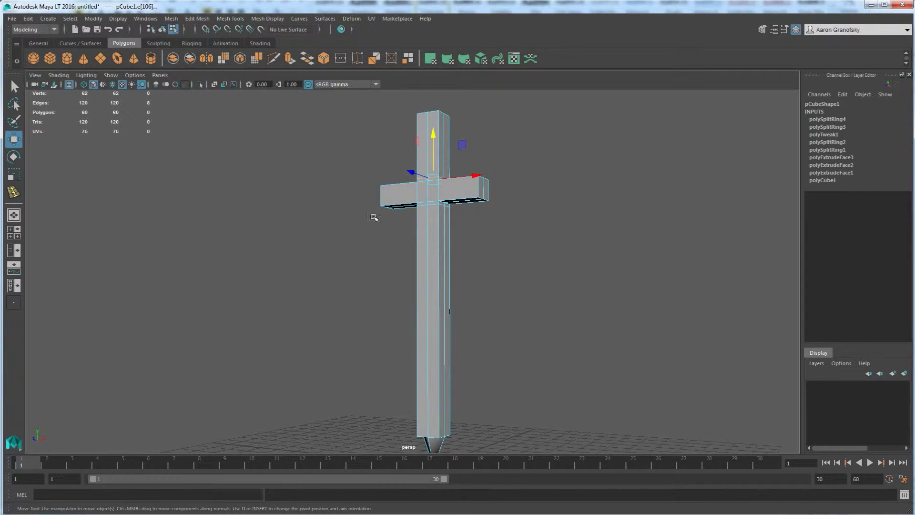
click(439, 225)
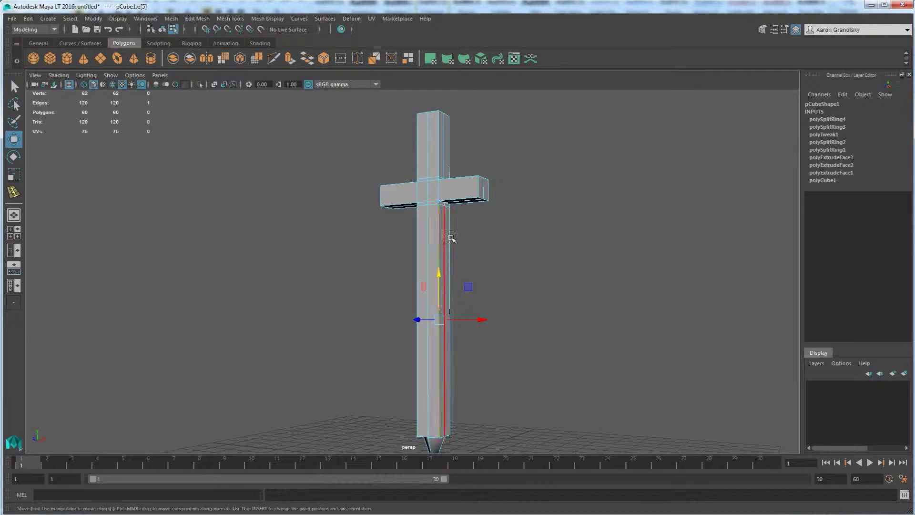
shift+click(449, 236)
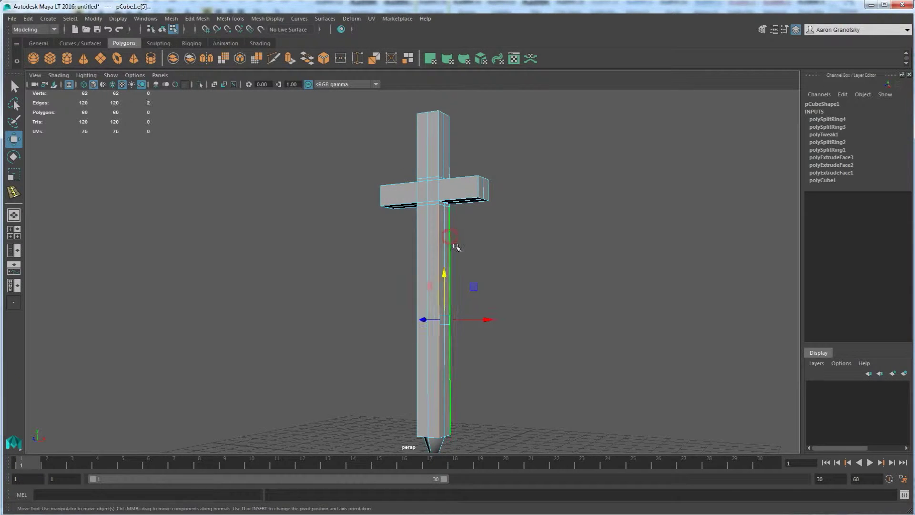
shift+click(417, 257)
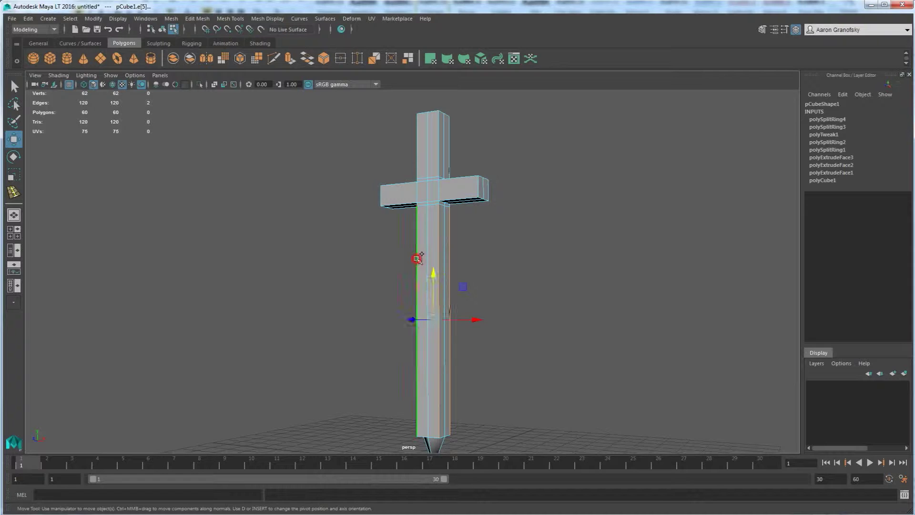
alt+drag(375, 277, 346, 269)
shift+click(457, 276)
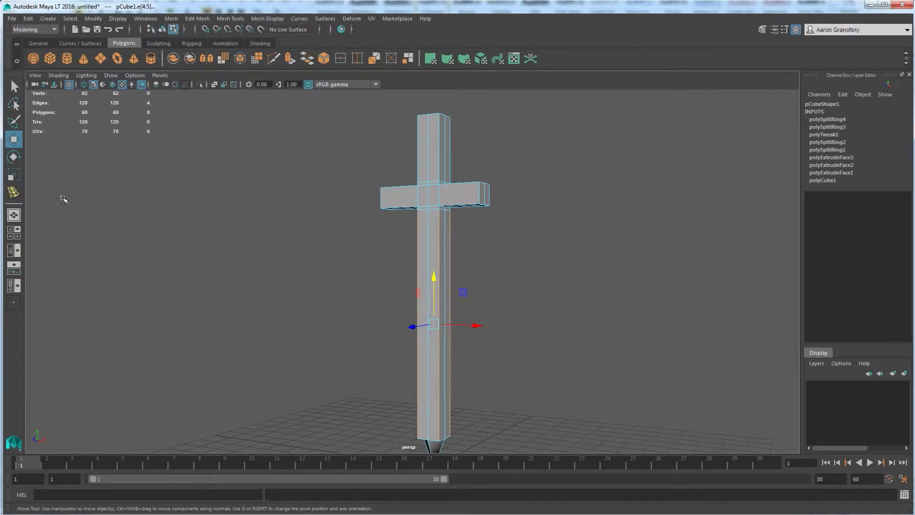
click(14, 175)
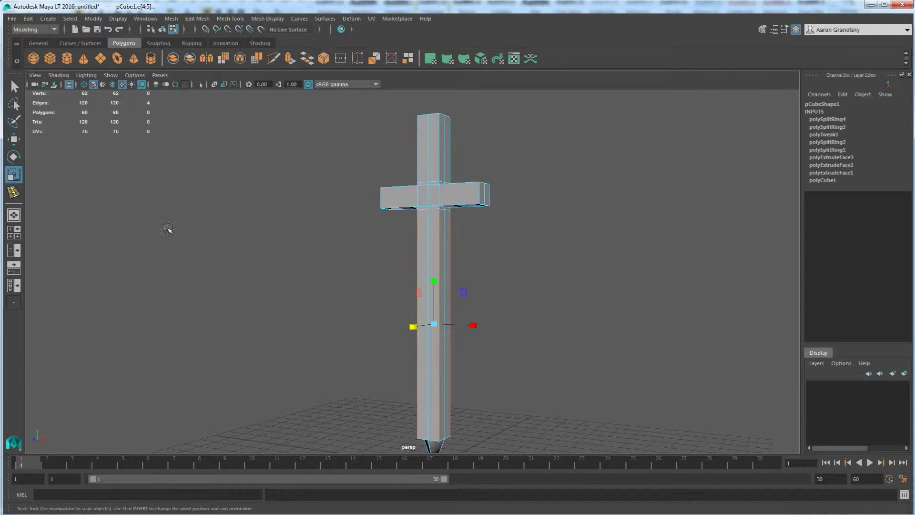
alt+middle_drag(312, 302, 312, 276)
alt+drag(311, 277, 379, 321)
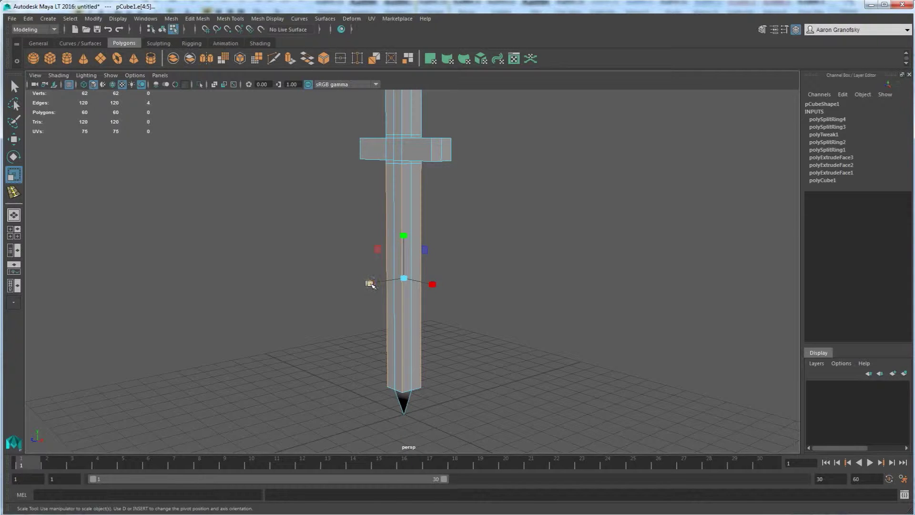
drag(369, 285, 403, 286)
Step: Examine the narrowed blade and the start of its pointed tip up close from several angles
alt+drag(414, 335, 383, 333)
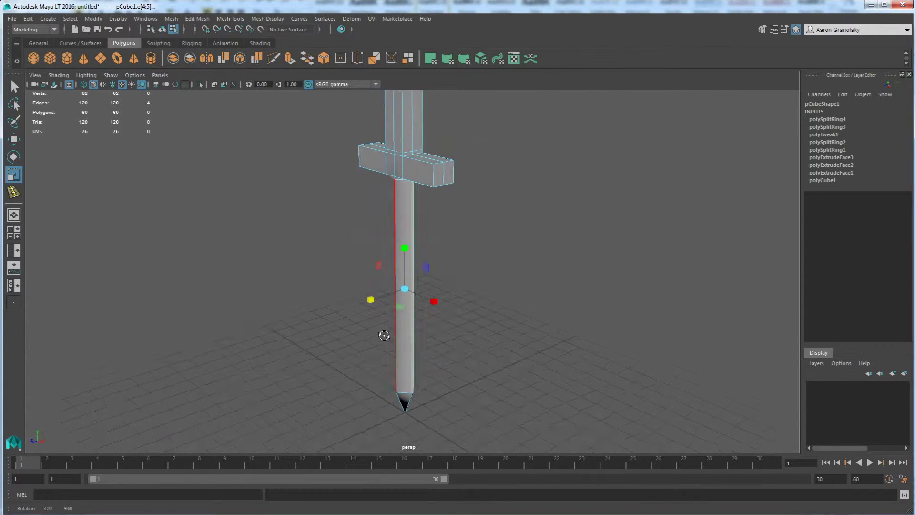
scroll(397, 340, up, 5)
alt+middle_drag(397, 340, 383, 268)
alt+drag(388, 305, 380, 288)
scroll(388, 302, up, 5)
alt+middle_drag(387, 303, 398, 244)
scroll(397, 314, down, 5)
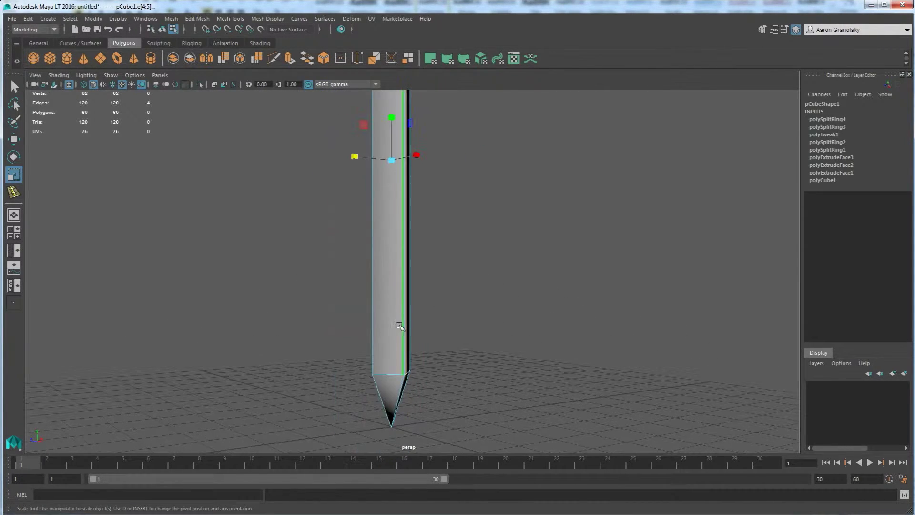
alt+drag(409, 345, 398, 367)
scroll(401, 367, up, 5)
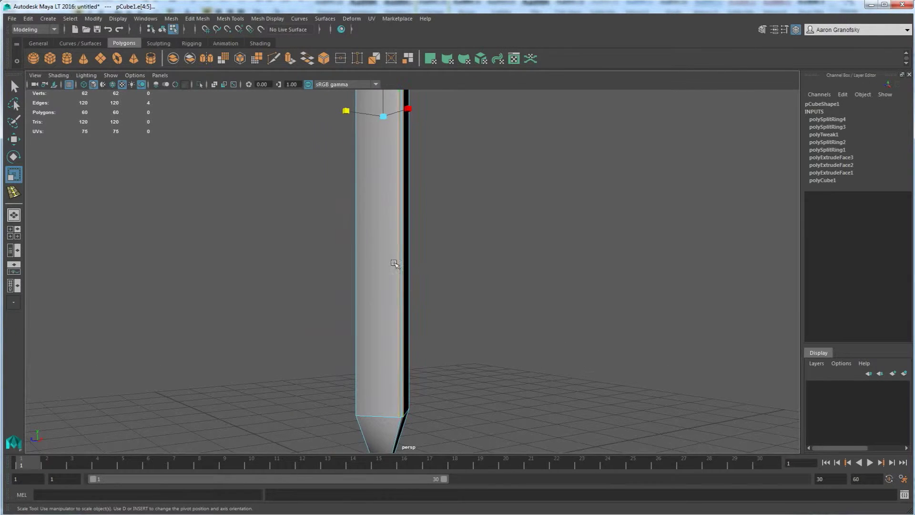
alt+middle_drag(448, 318, 446, 267)
scroll(415, 307, up, 5)
alt+middle_drag(415, 313, 414, 262)
Step: Switch to vertex selection and select the three clustered vertices on one side of the blade where the tip begins
right_drag(408, 284, 378, 286)
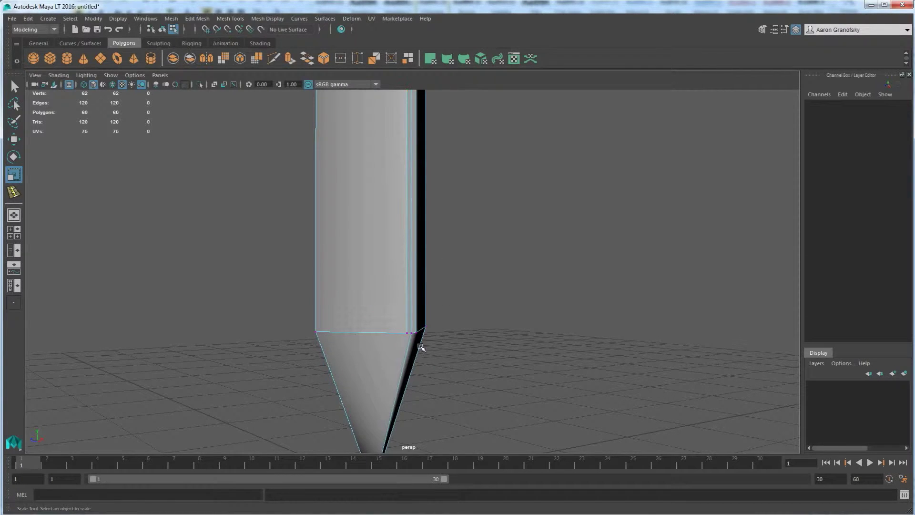
drag(439, 358, 384, 312)
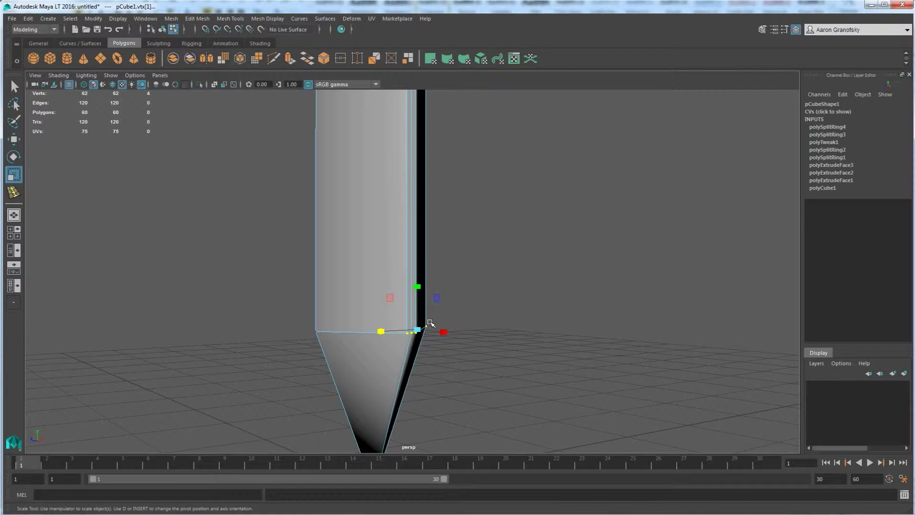
click(434, 371)
click(408, 333)
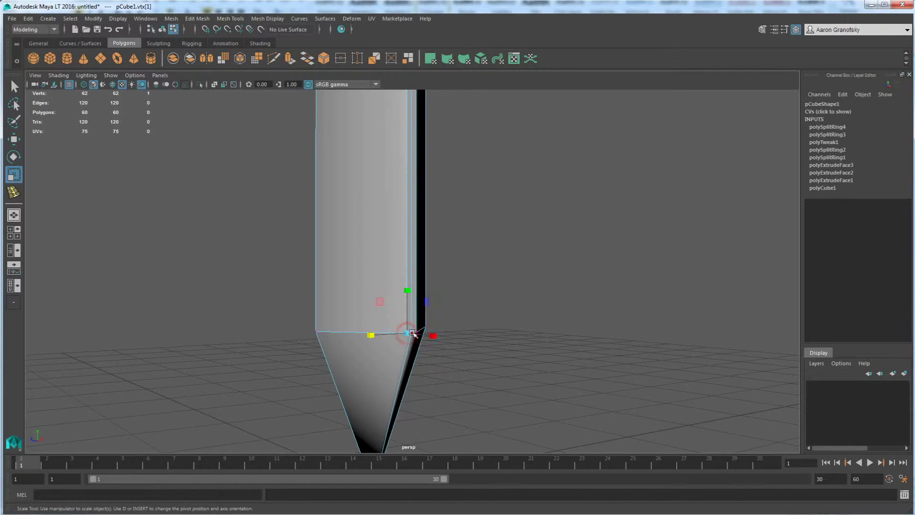
click(436, 364)
drag(404, 332, 402, 331)
mouse_move(375, 369)
alt+mouse_down()
mouse_move(523, 372)
mouse_move(327, 374)
mouse_move(391, 373)
mouse_move(380, 371)
alt+mouse_up()
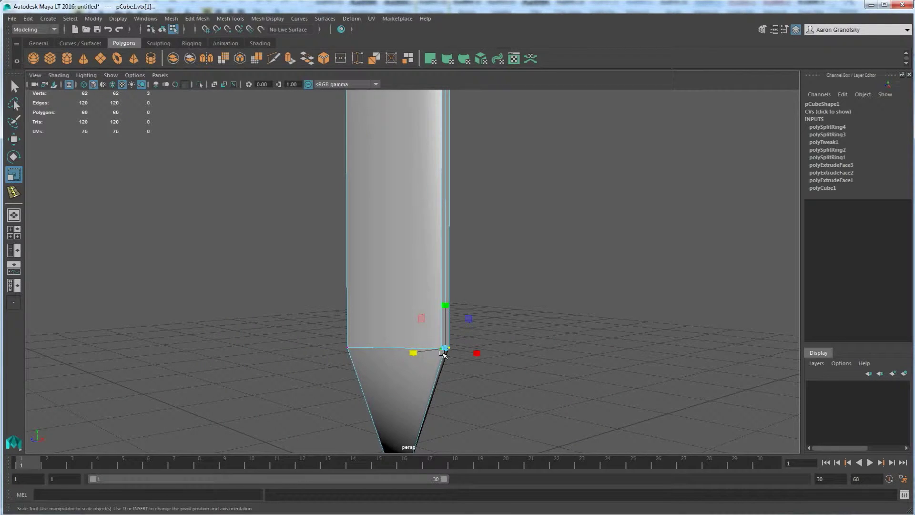
Step: Compare the wireframe, textured and shaded displays of the blade, ending in plain smooth shading
key(4)
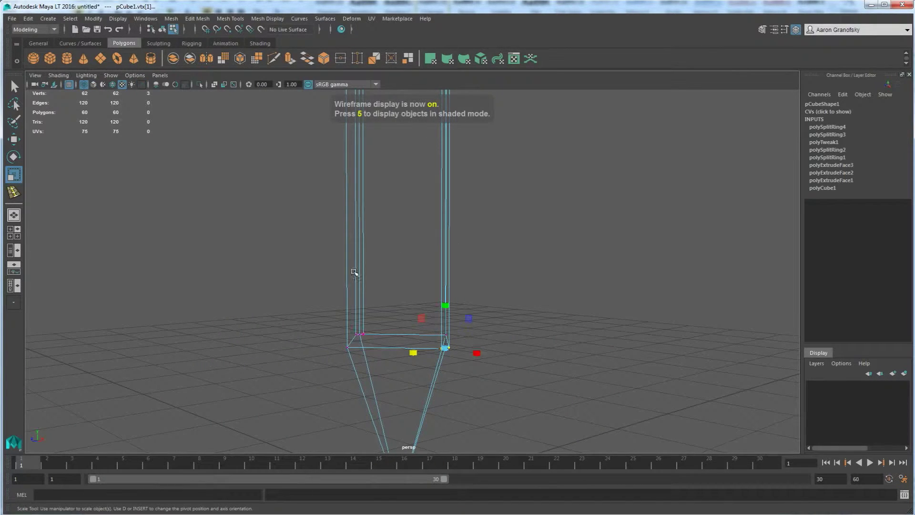
shift+drag(469, 380, 420, 328)
ctrl+drag(480, 391, 438, 345)
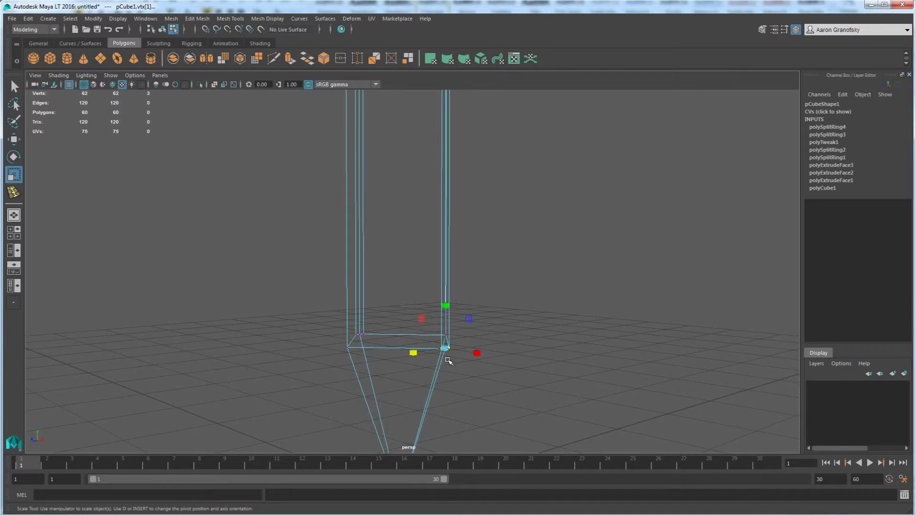
key(5)
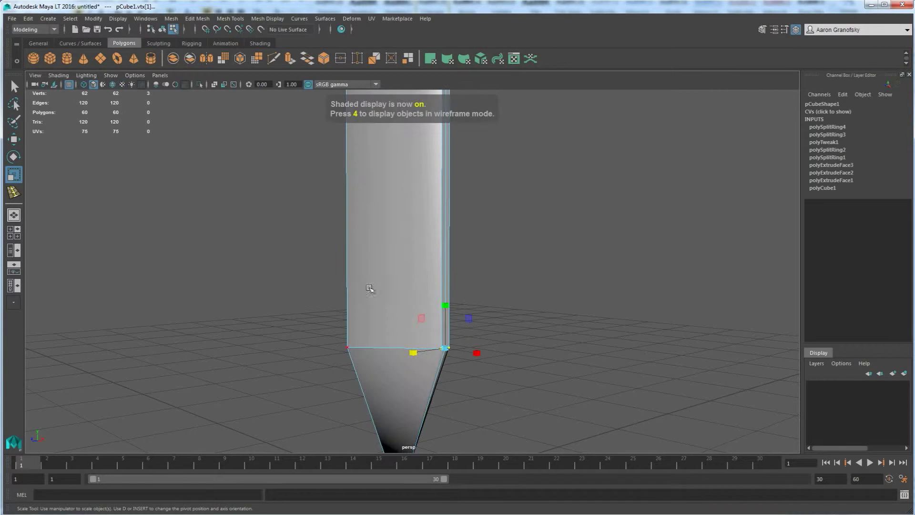
click(84, 85)
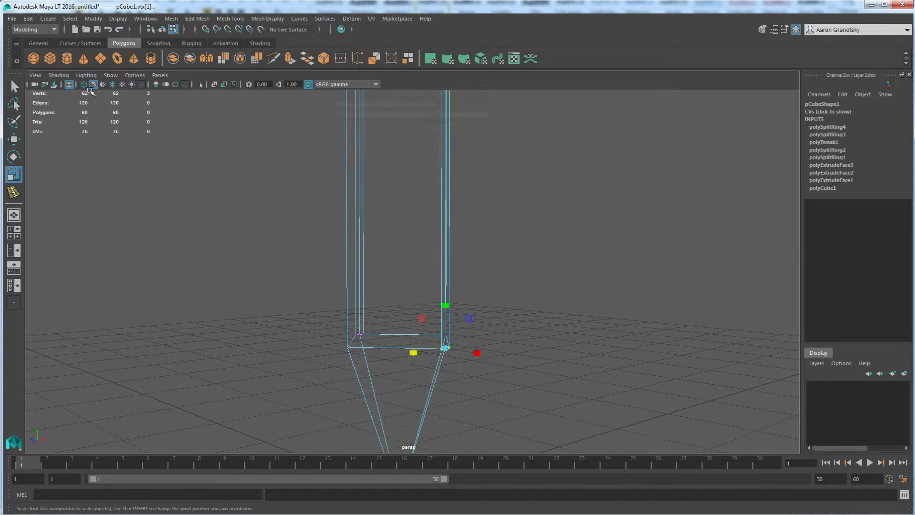
click(93, 85)
click(123, 85)
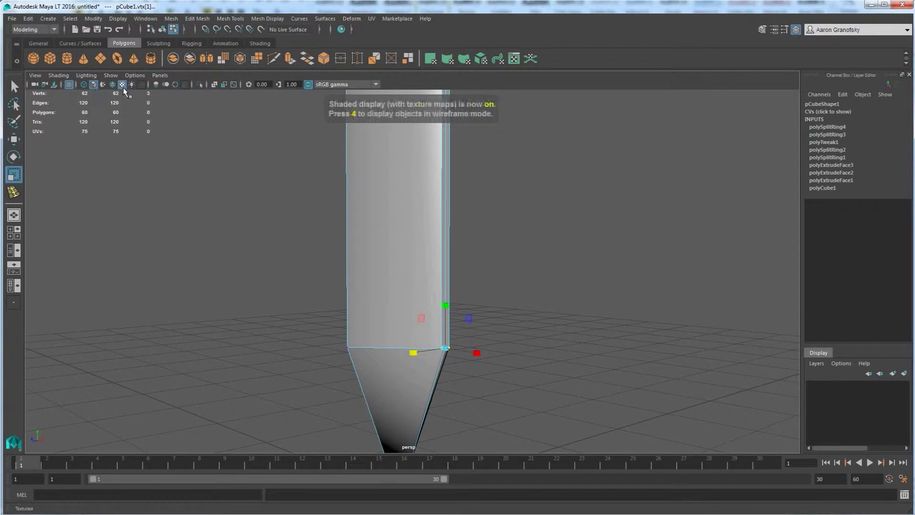
click(94, 85)
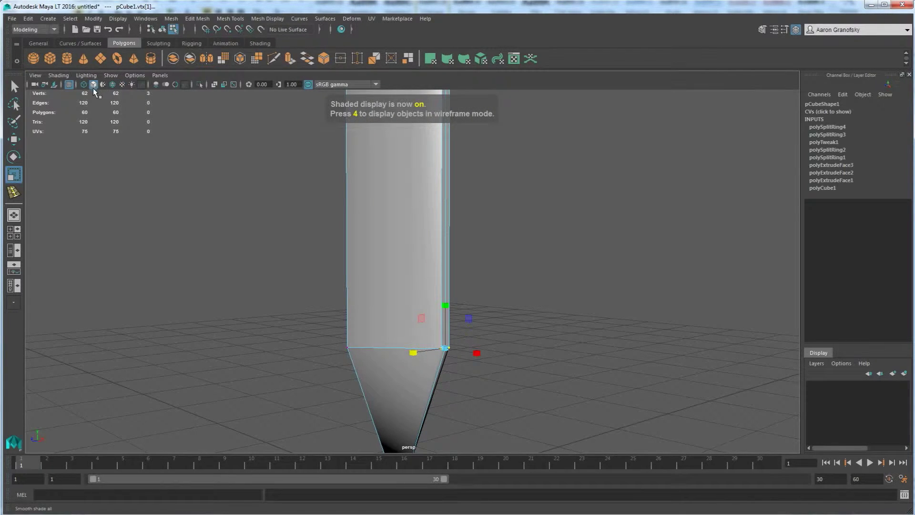
Step: Merge the three selected vertices at the blade's lower corner, using a distance threshold of 0.31
alt+drag(499, 309, 496, 311)
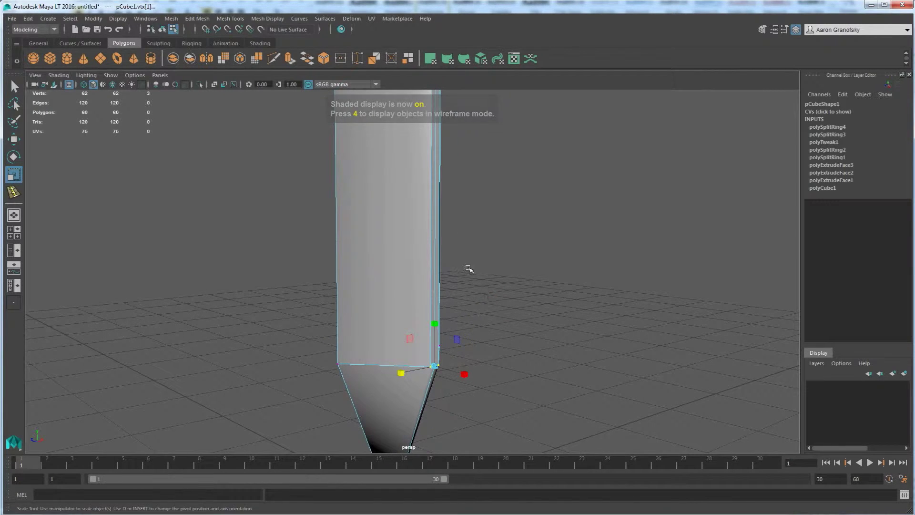
click(197, 19)
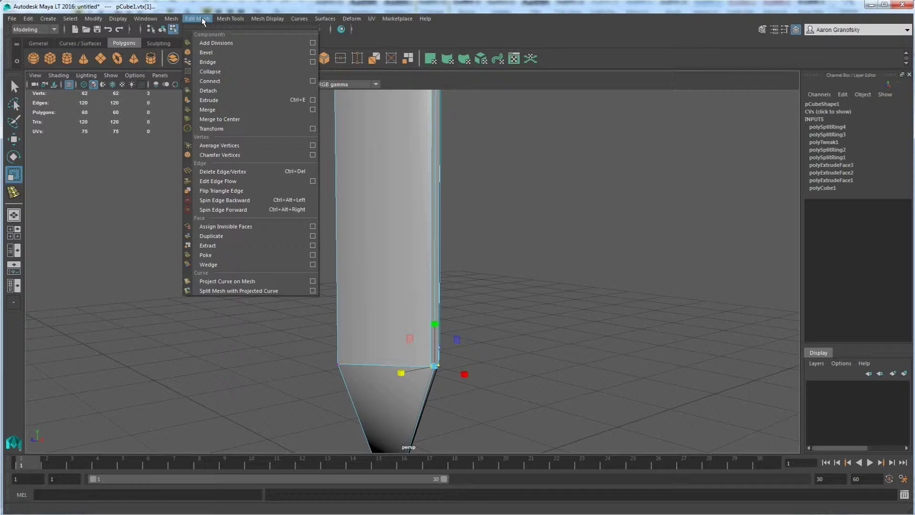
mouse_move(216, 21)
click(217, 111)
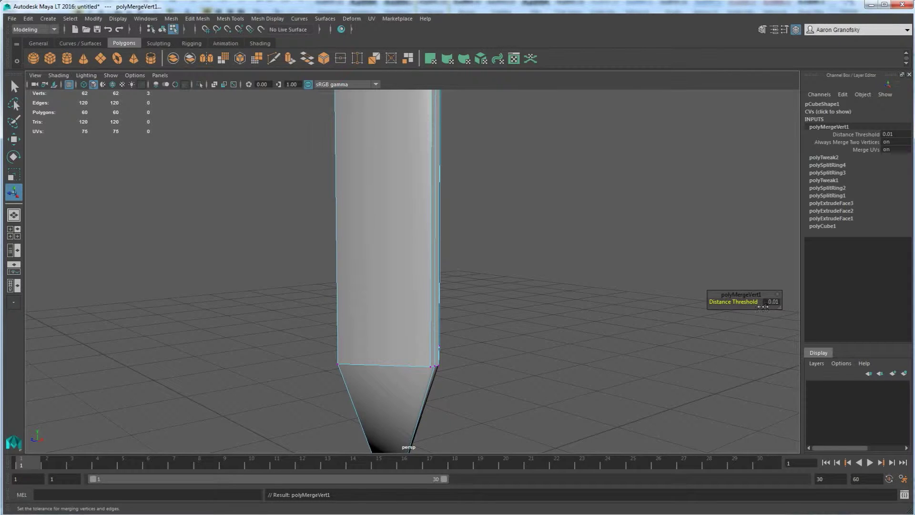
drag(725, 302, 730, 302)
Step: Select all vertices from the crossbar's underside down to the blade tip and apply Merge with a 0.0100 threshold
mouse_move(477, 357)
alt+mouse_down()
mouse_move(403, 361)
mouse_move(503, 362)
mouse_move(529, 373)
mouse_move(524, 384)
alt+mouse_up()
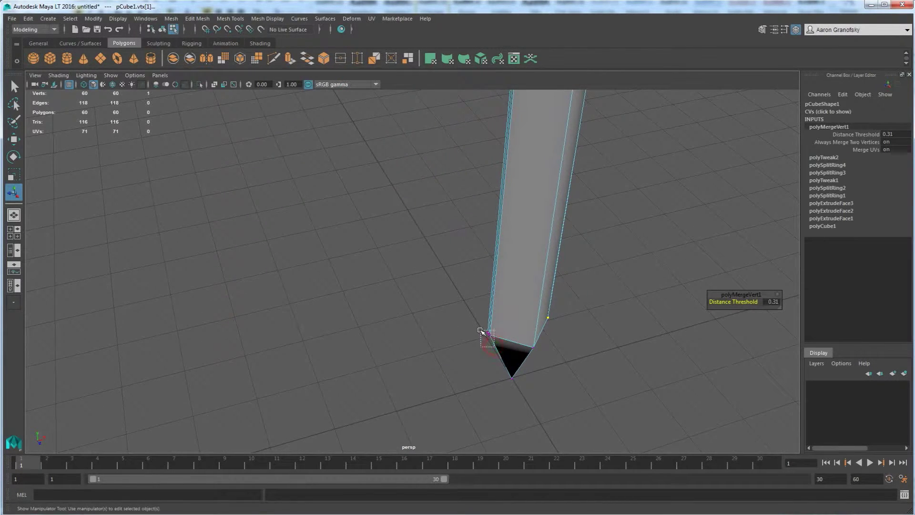
drag(479, 330, 480, 329)
mouse_move(484, 361)
alt+mouse_down()
mouse_move(523, 359)
mouse_move(476, 344)
mouse_move(488, 374)
mouse_move(481, 347)
mouse_move(496, 372)
mouse_move(404, 199)
mouse_move(411, 145)
alt+mouse_up()
scroll(474, 342, down, 5)
alt+drag(448, 190, 491, 224)
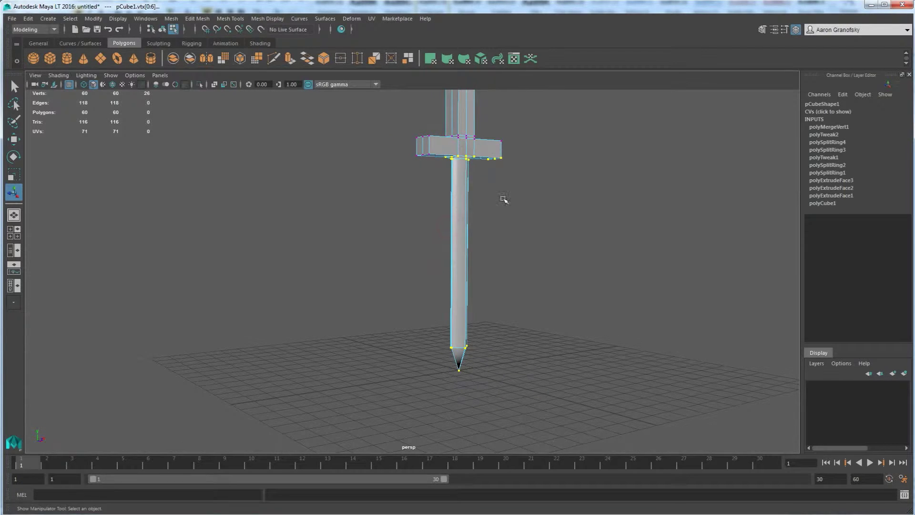
mouse_move(504, 270)
alt+mouse_down()
mouse_move(496, 243)
mouse_move(511, 267)
mouse_move(506, 315)
alt+mouse_up()
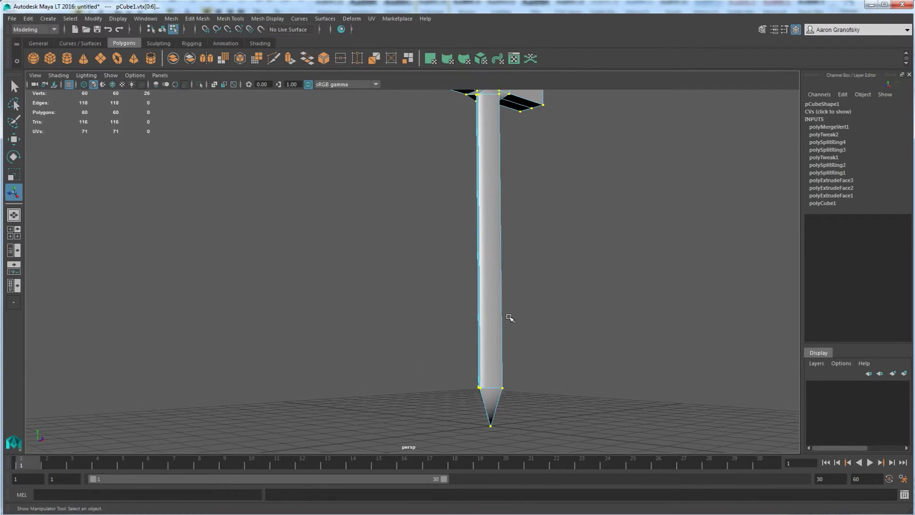
mouse_move(484, 282)
alt+mouse_down()
mouse_move(470, 290)
mouse_move(473, 214)
alt+mouse_up()
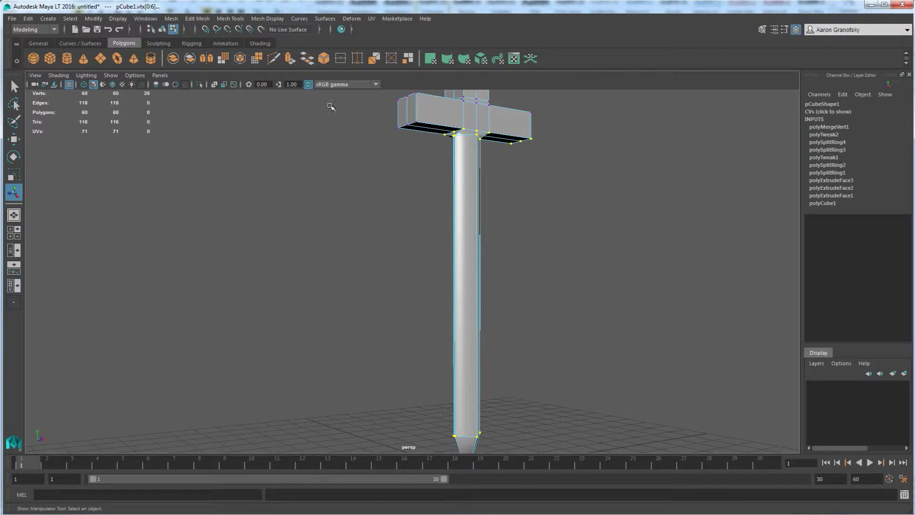
click(208, 19)
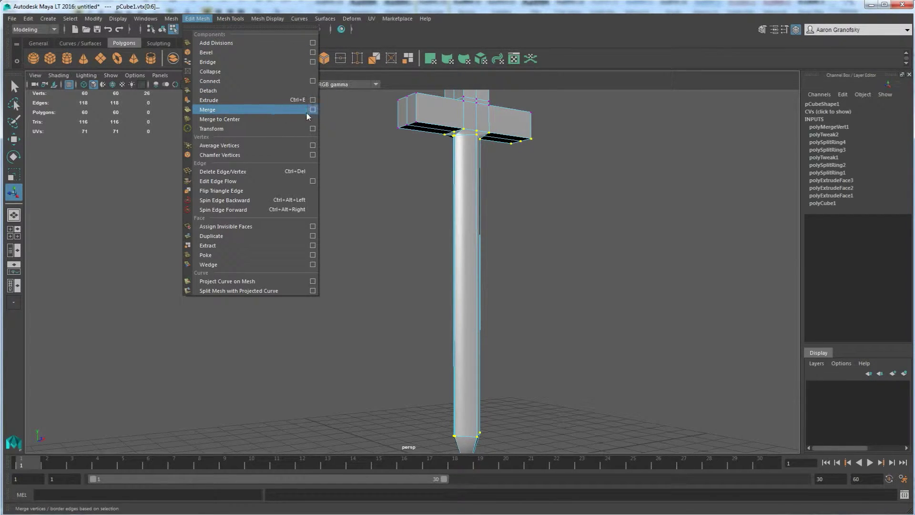
click(312, 111)
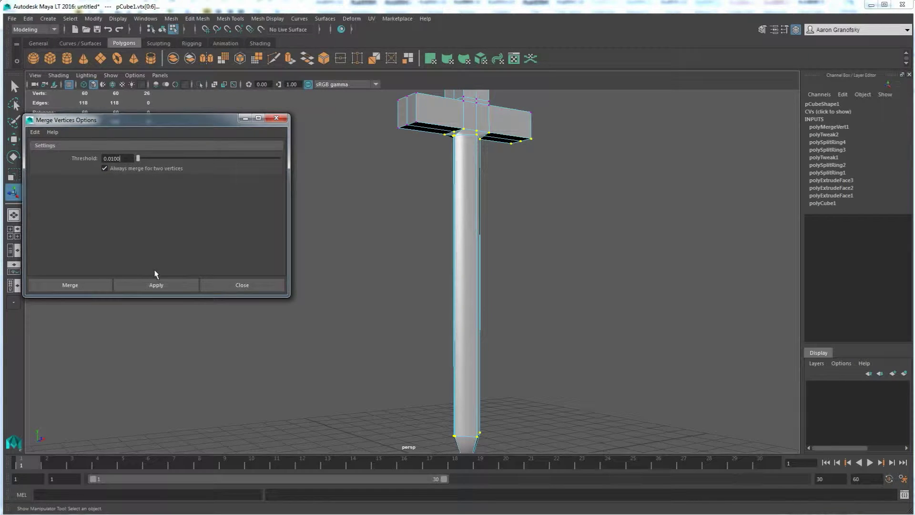
alt+drag(355, 267, 400, 267)
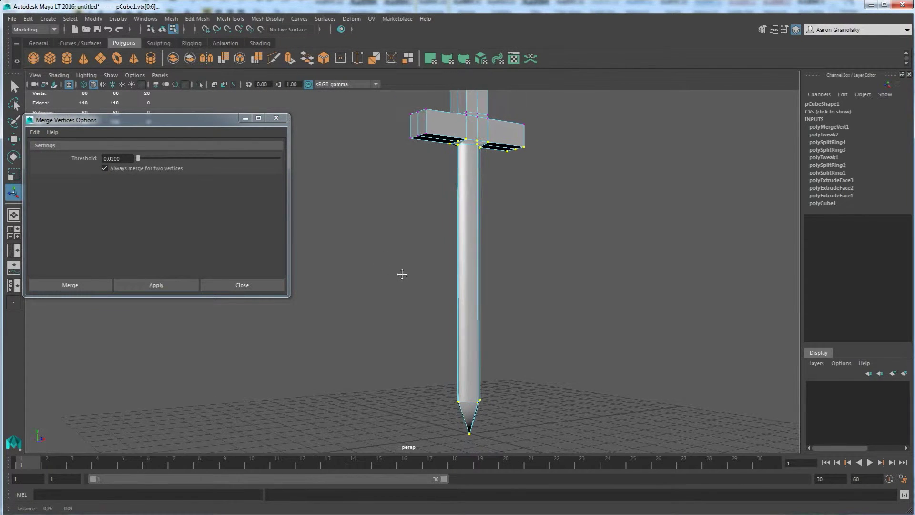
click(155, 285)
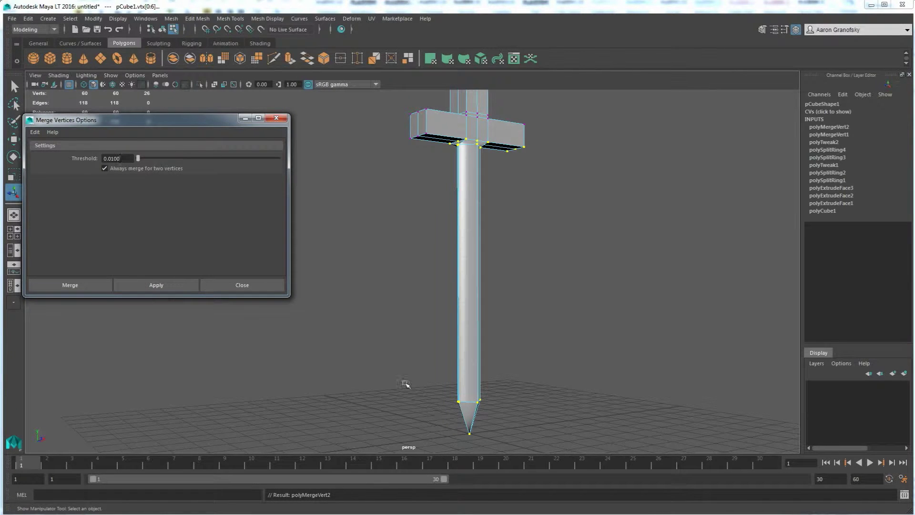
Step: Try merging all the selected crossbar-underside and blade vertices with a 0.1370 threshold, and undo the merge
drag(138, 161, 140, 161)
click(172, 285)
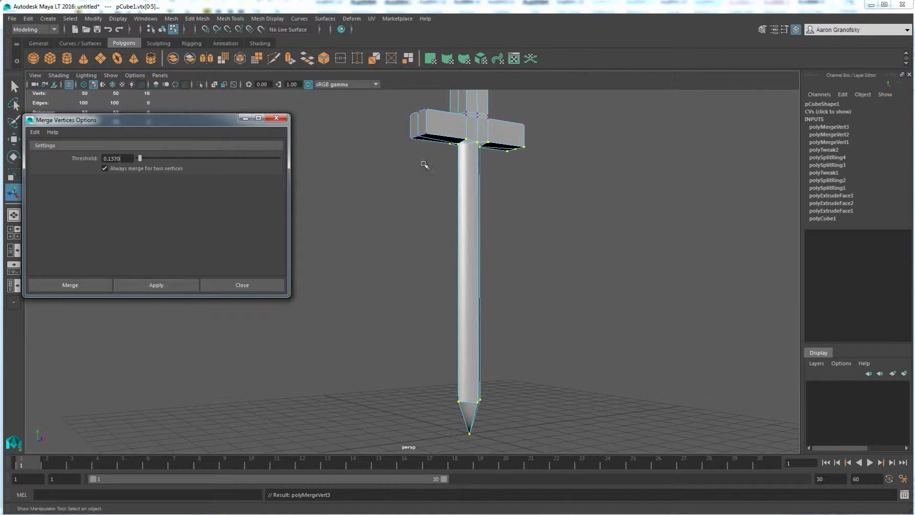
mouse_move(467, 175)
alt+mouse_down()
mouse_move(504, 168)
mouse_move(478, 173)
mouse_move(464, 156)
alt+mouse_up()
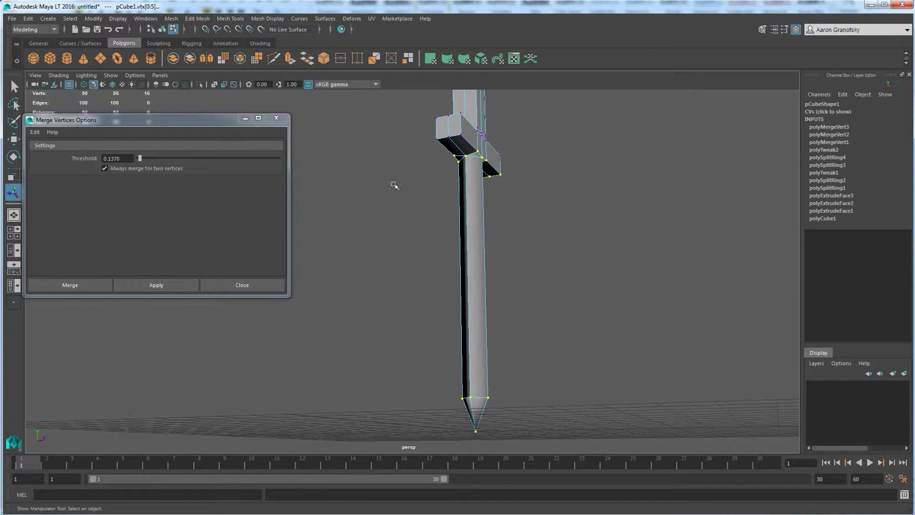
key(ctrl+z)
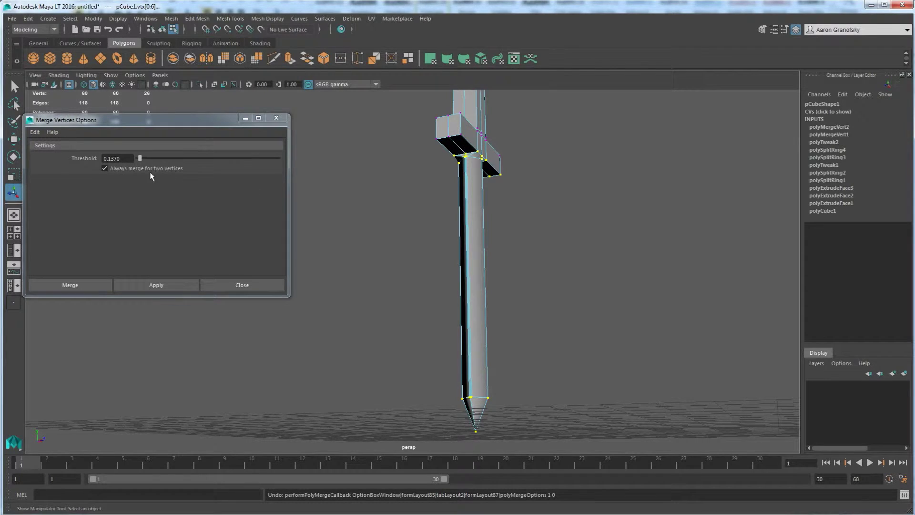
Step: Try merging the same vertex selection with a 0.0342 threshold, inspect the blade's upper end, and undo the merge
drag(142, 159, 139, 157)
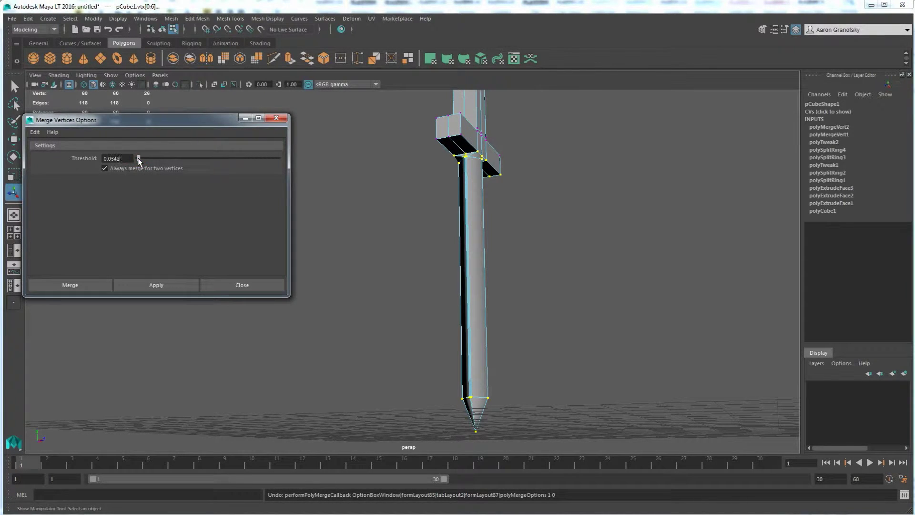
click(171, 286)
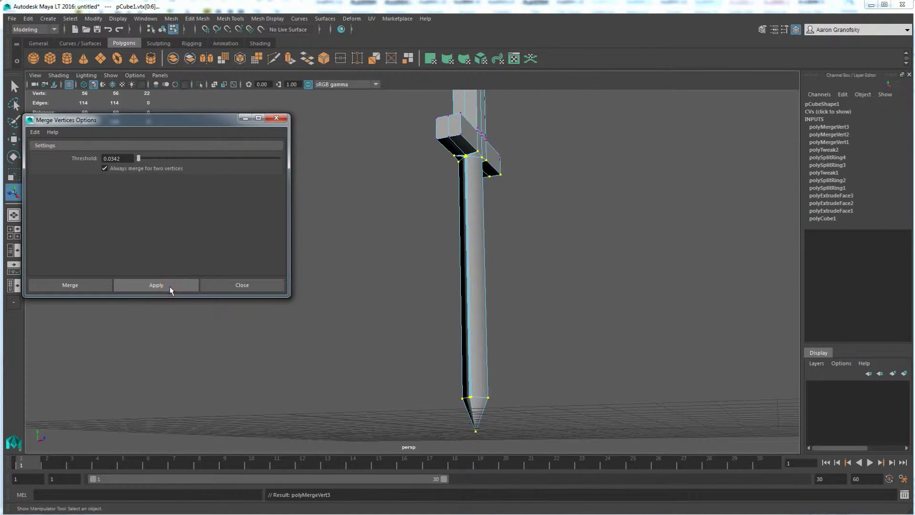
alt+drag(544, 257, 523, 262)
scroll(505, 216, up, 5)
alt+middle_drag(505, 216, 518, 241)
alt+drag(518, 240, 537, 228)
scroll(536, 229, down, 3)
alt+middle_drag(537, 229, 515, 281)
alt+drag(498, 237, 503, 229)
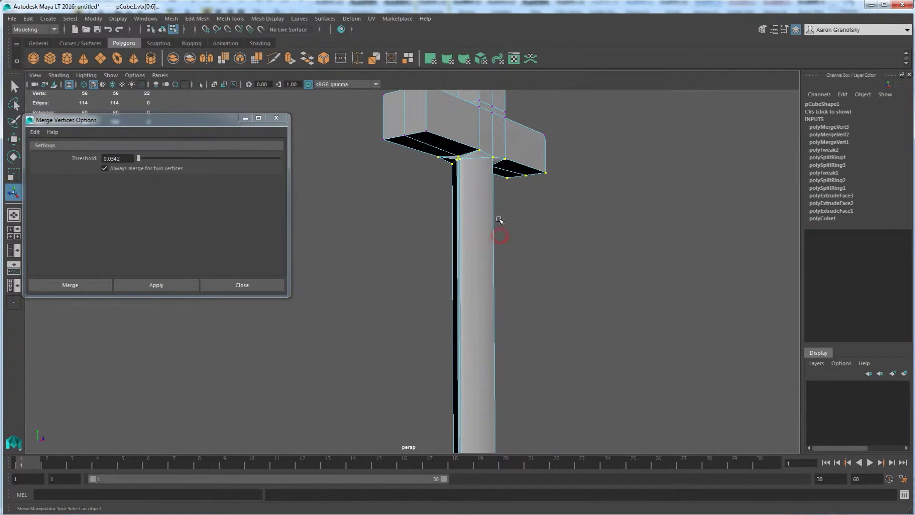
key(ctrl+z)
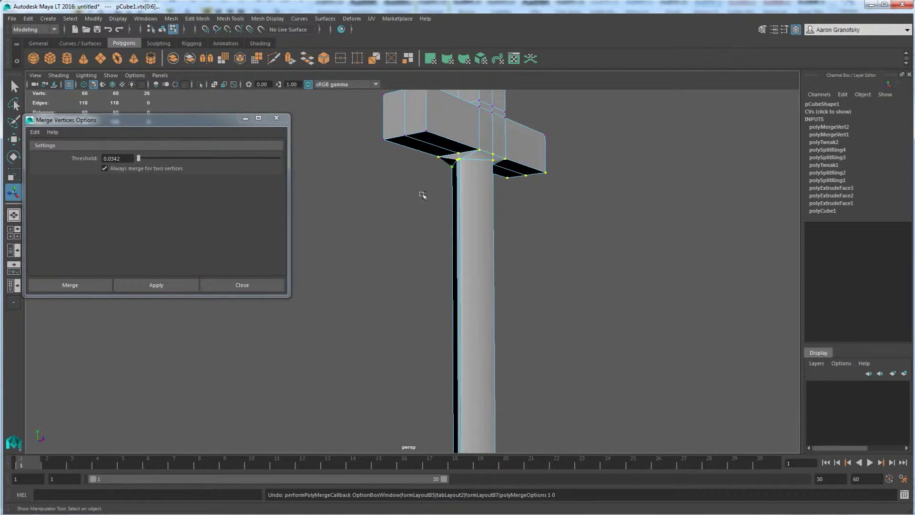
Step: Set the merge threshold to 0.0685, apply it to the whole vertex selection, and undo that merge
mouse_move(384, 210)
alt+mouse_down()
mouse_move(416, 217)
mouse_move(370, 209)
alt+mouse_up()
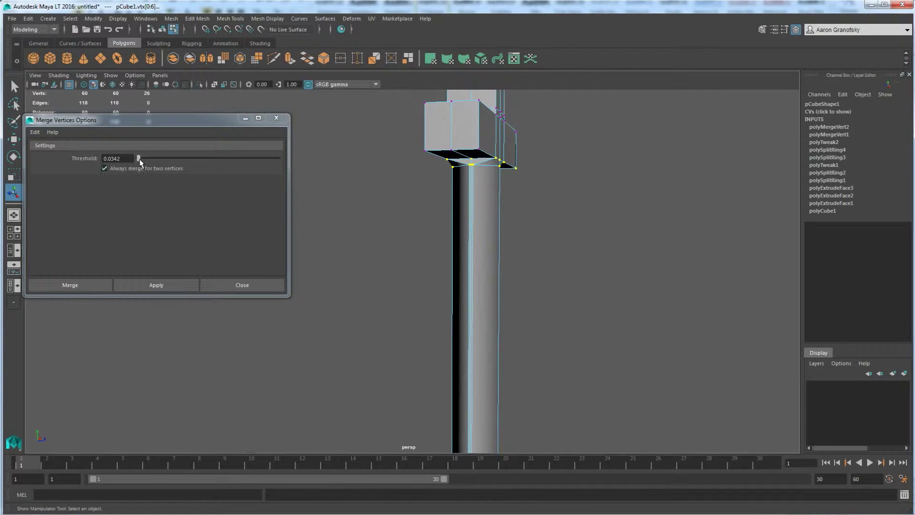
drag(139, 159, 139, 161)
click(152, 285)
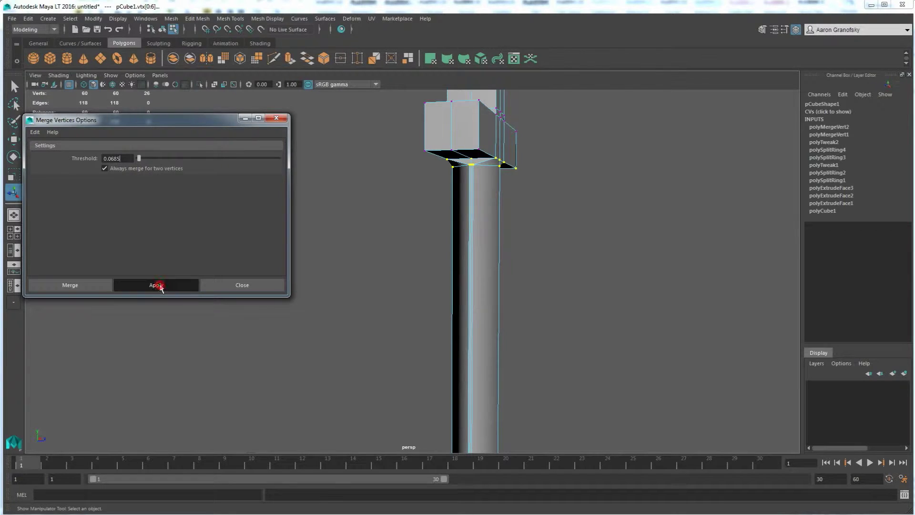
alt+drag(471, 261, 479, 248)
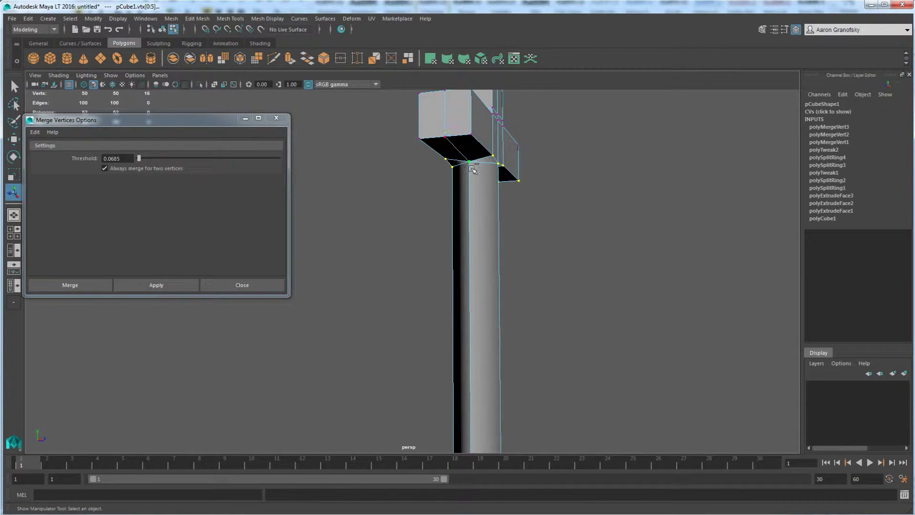
key(ctrl+z)
Step: Select only the three clustered vertices at one upper corner of the blade below the crossbar and merge them at 0.0685
scroll(453, 200, up, 5)
alt+middle_drag(463, 202, 447, 276)
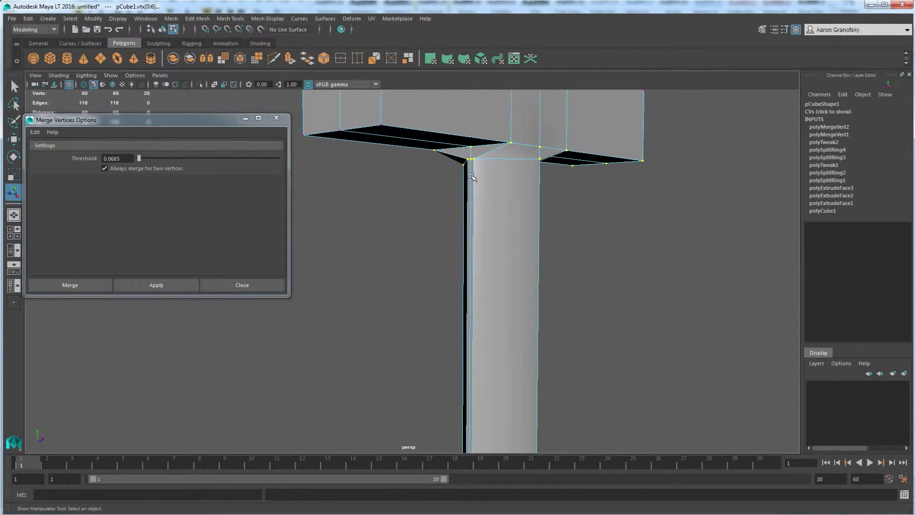
drag(476, 163, 473, 184)
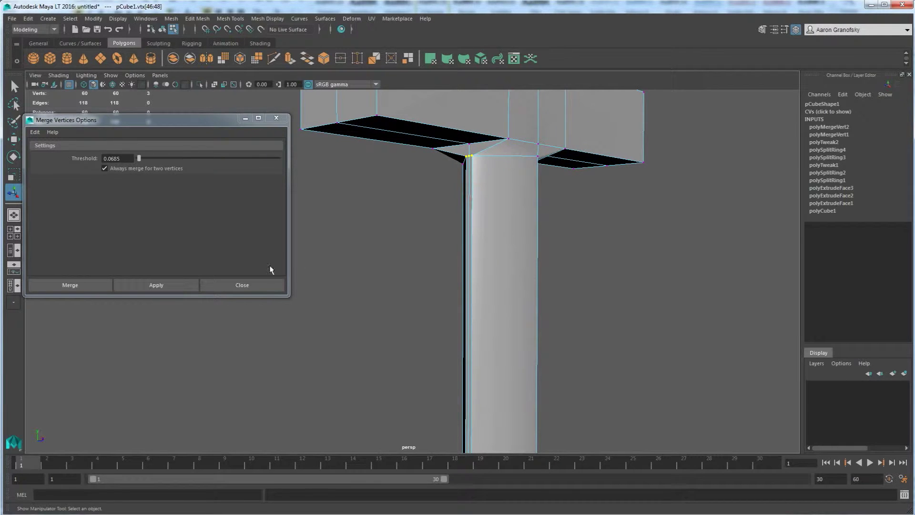
click(185, 285)
Step: Select the clustered vertices at the blade's opposite upper corner, switch to wireframe display, and merge them
alt+drag(458, 239, 350, 233)
drag(417, 155, 402, 142)
alt+drag(413, 179, 417, 163)
key(4)
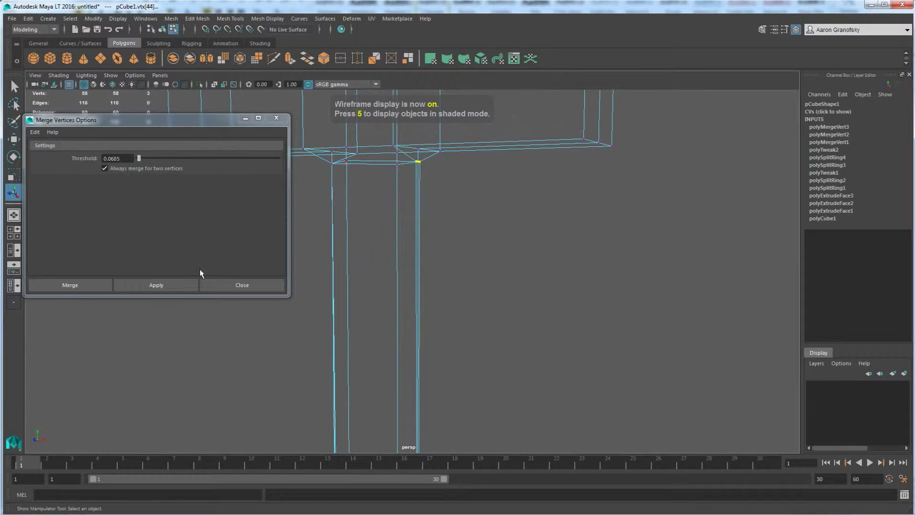
click(180, 286)
Step: Merge the remaining clustered vertices at the blade's lower end where the tip begins
alt+right_drag(399, 324, 399, 336)
alt+middle_drag(398, 336, 437, 129)
alt+middle_drag(444, 257, 437, 115)
drag(401, 319, 375, 296)
scroll(356, 278, down, 3)
alt+middle_drag(440, 220, 443, 360)
alt+middle_drag(443, 147, 444, 290)
alt+drag(430, 312, 485, 296)
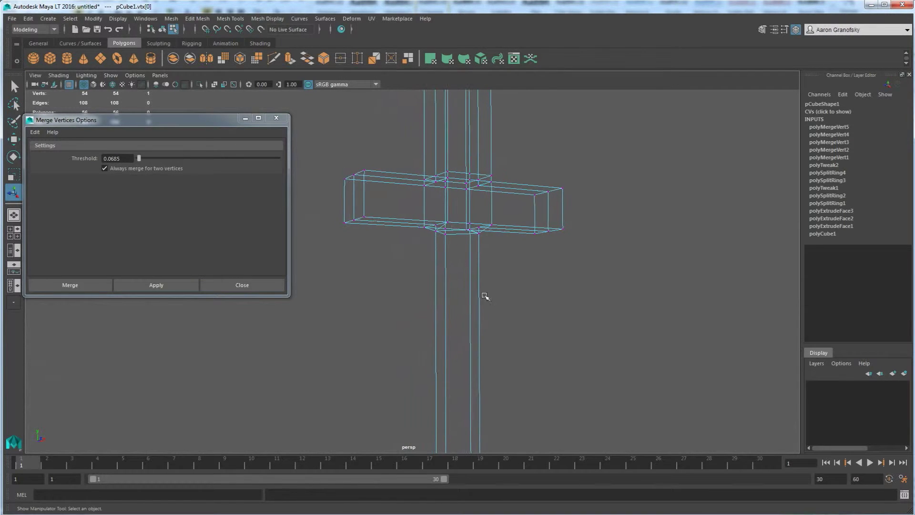
Step: Merge the two close vertex pairs where the blade's sides meet the crossbar's underside, one pair at a time
scroll(484, 296, up, 4)
alt+drag(469, 220, 443, 219)
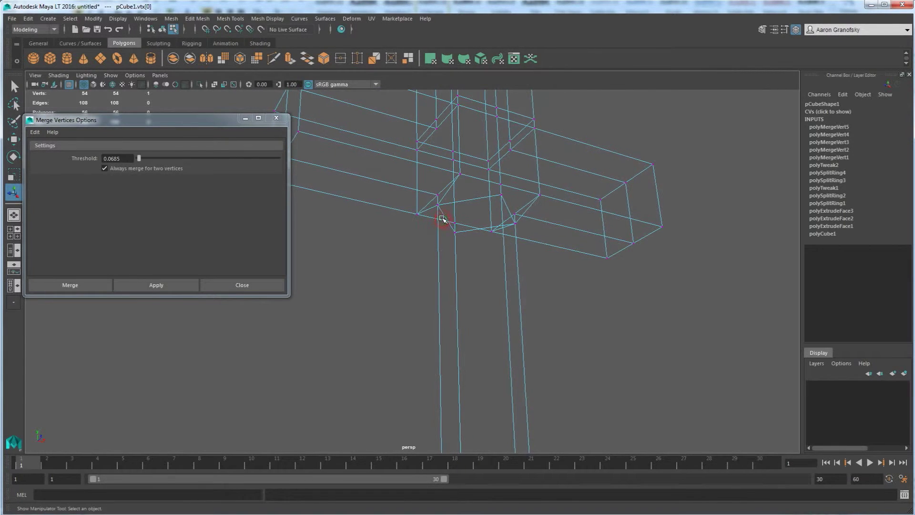
click(180, 288)
alt+drag(508, 258, 491, 183)
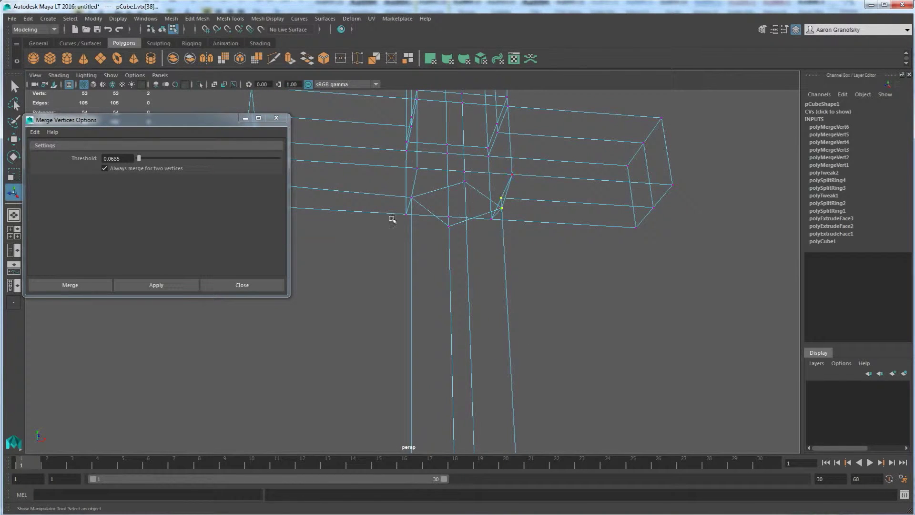
click(188, 284)
alt+drag(469, 218, 475, 242)
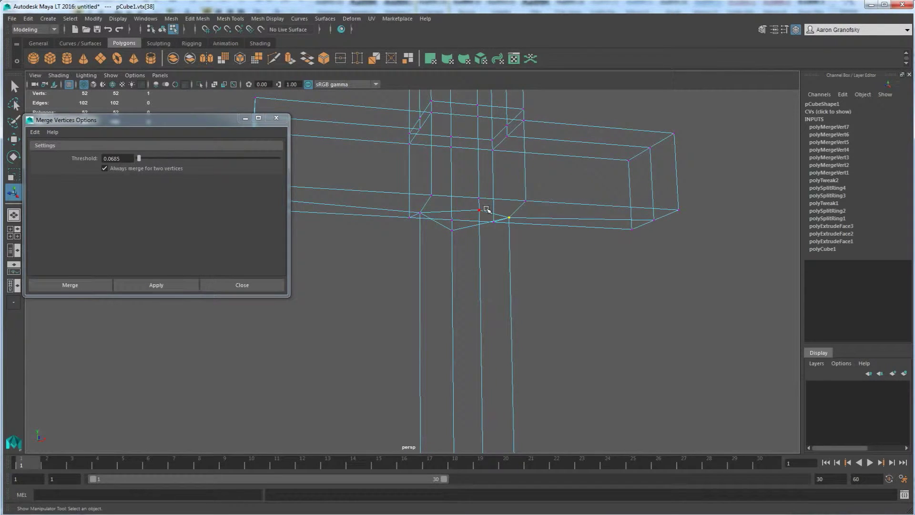
Step: Return to shaded display, close the merge options, and scale the blade's front and back ridge edges closer together to thin it
key(5)
mouse_move(509, 274)
alt+mouse_down()
mouse_move(511, 288)
mouse_move(488, 279)
mouse_move(496, 286)
mouse_move(447, 221)
alt+mouse_up()
scroll(484, 286, down, 5)
right_drag(451, 207, 444, 181)
scroll(482, 263, down, 4)
alt+drag(481, 262, 465, 290)
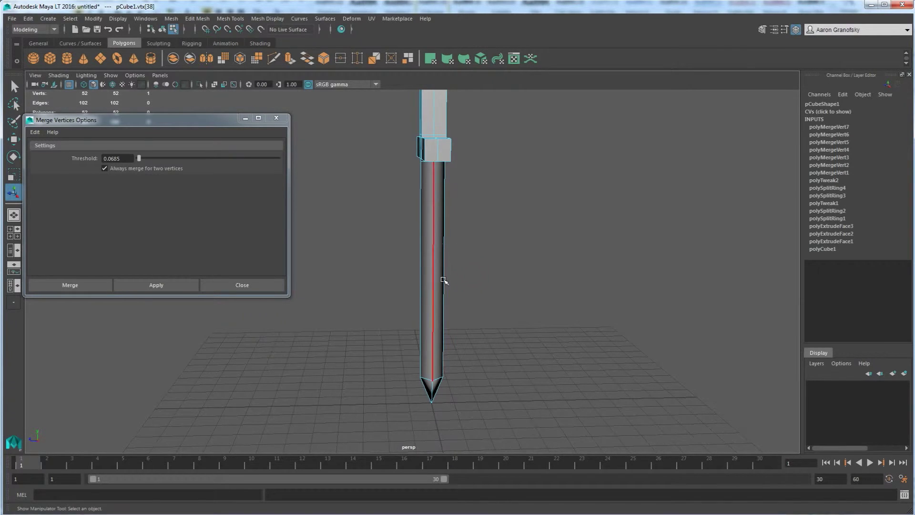
click(419, 264)
shift+click(444, 262)
key(r)
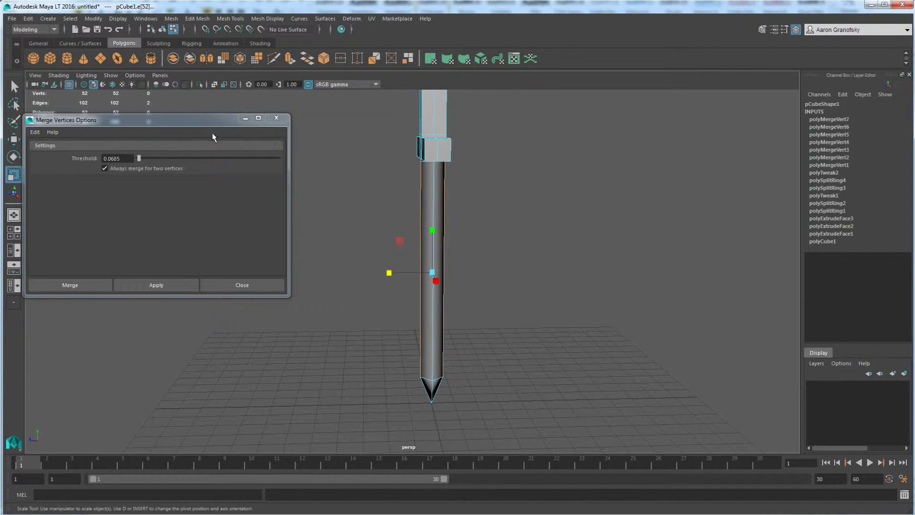
click(276, 118)
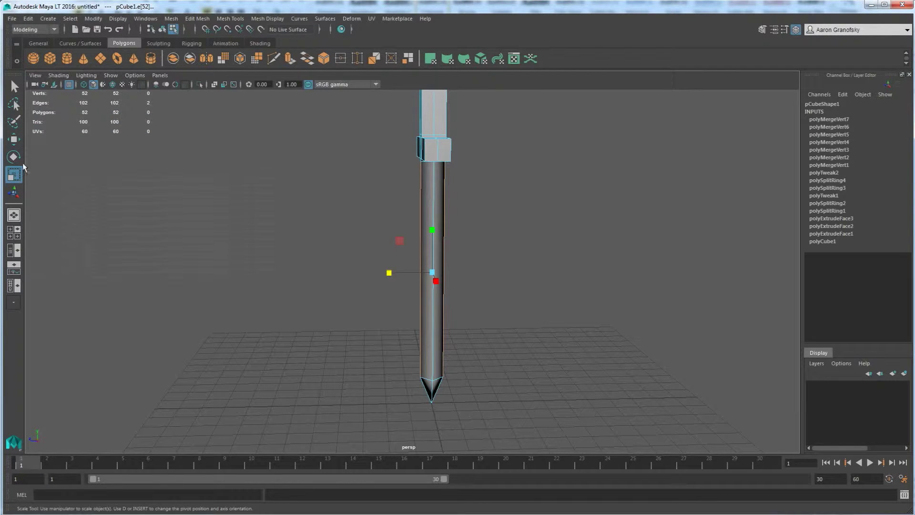
drag(389, 272, 480, 302)
Step: Switch to edge selection and select the four vertical corner edges of the grip
alt+drag(459, 261, 424, 286)
right_click(419, 255)
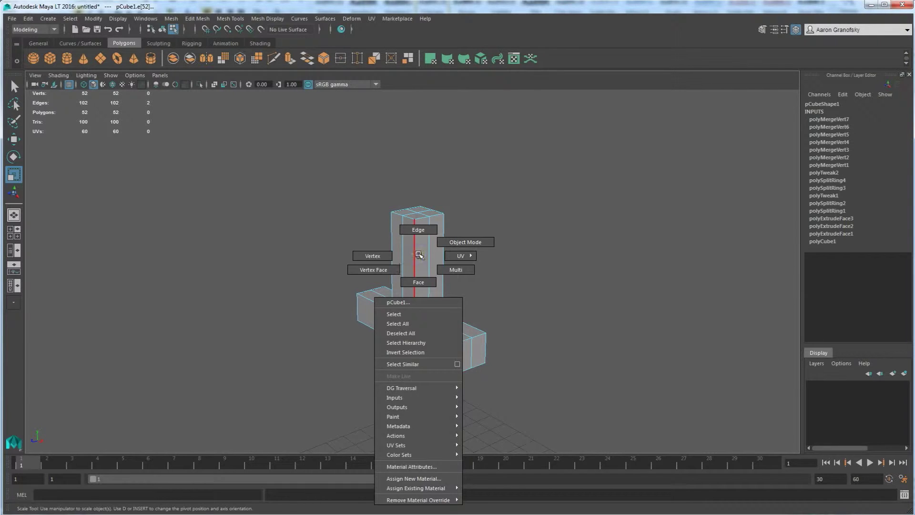
right_drag(418, 254, 416, 239)
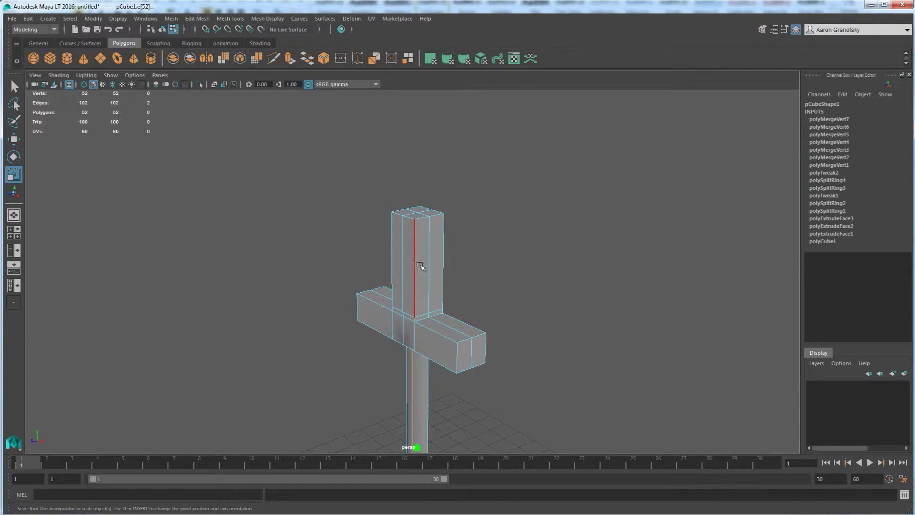
shift+click(444, 221)
alt+drag(418, 261, 568, 262)
alt+drag(409, 245, 431, 274)
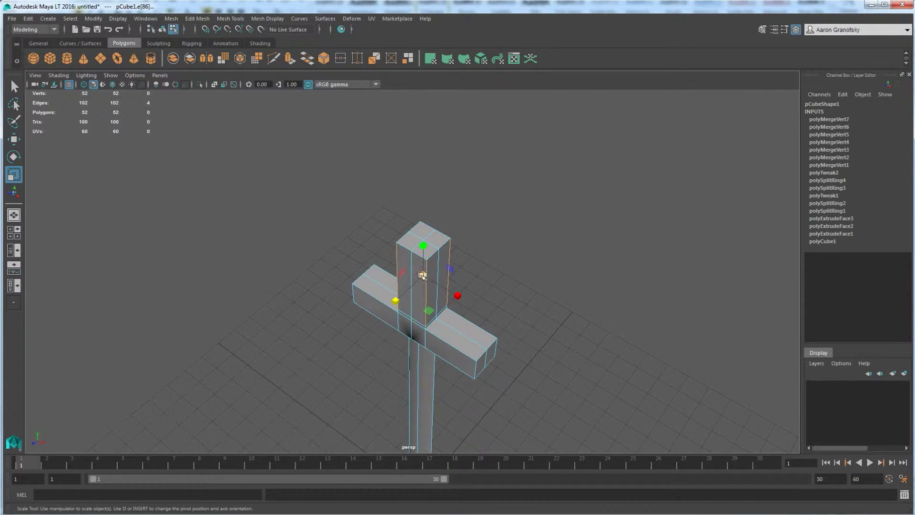
Step: Scale the grip's four corner edges inward horizontally, keeping their height, to give the grip an octagonal cross-section
alt+drag(423, 276, 474, 253)
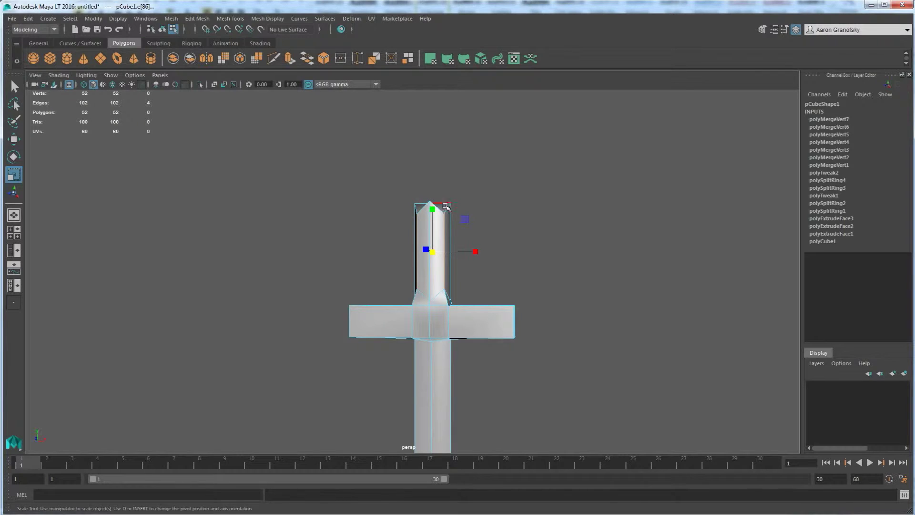
alt+drag(505, 220, 455, 275)
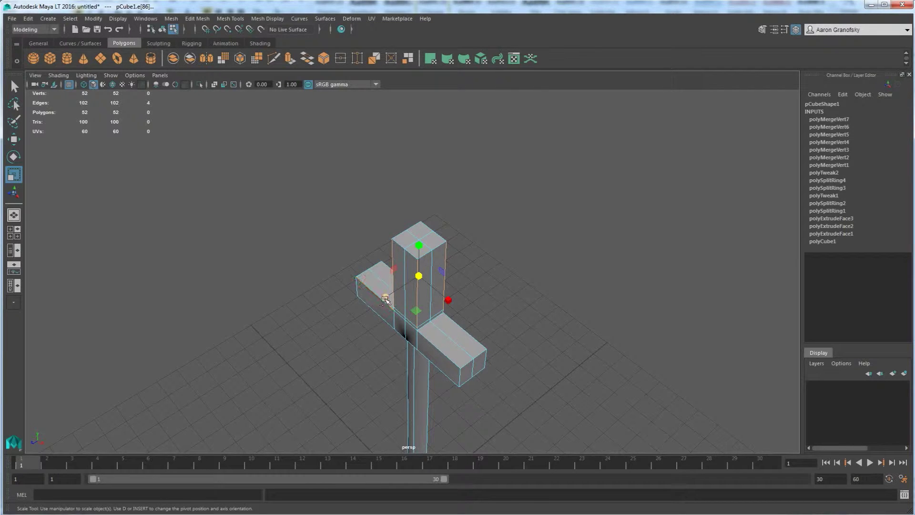
drag(416, 311, 414, 311)
middle_drag(404, 299, 408, 304)
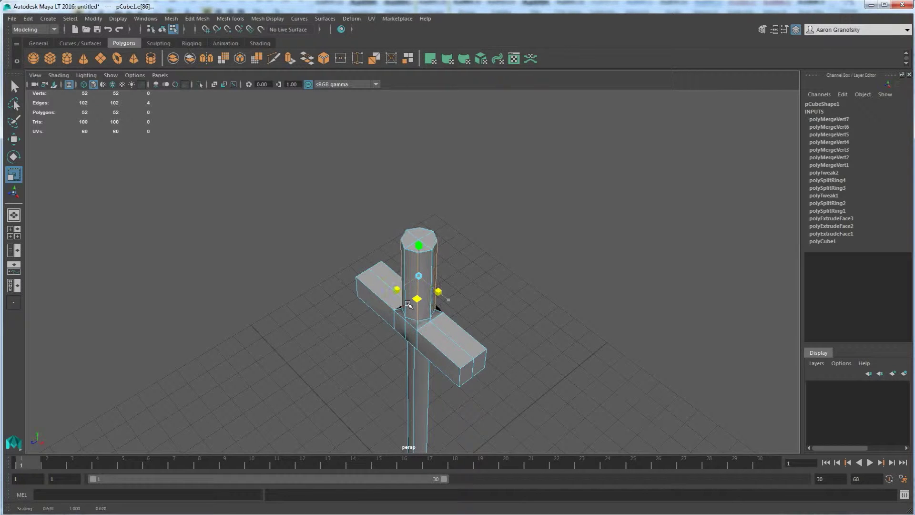
drag(408, 304, 409, 305)
Step: Select the four faces that make up the top cap of the grip
alt+drag(478, 292, 519, 266)
alt+drag(446, 209, 417, 245)
scroll(438, 268, up, 2)
alt+middle_drag(471, 248, 480, 319)
scroll(479, 312, up, 2)
alt+drag(457, 295, 450, 307)
right_drag(440, 307, 447, 317)
click(446, 317)
shift+click(426, 310)
shift+click(433, 299)
alt+drag(441, 329, 439, 293)
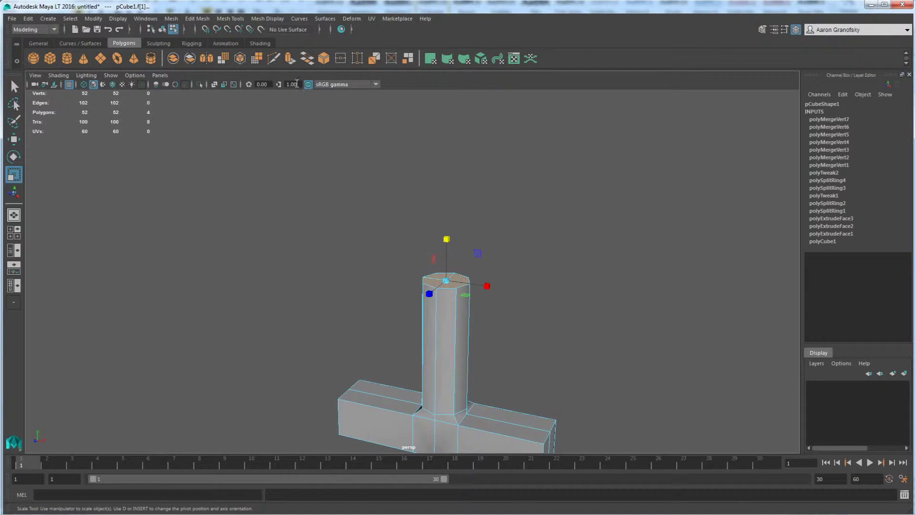
Step: Extrude the grip's top faces with a Local Translate Z of 0.222 and flare them to a local scale of 1.45
click(290, 59)
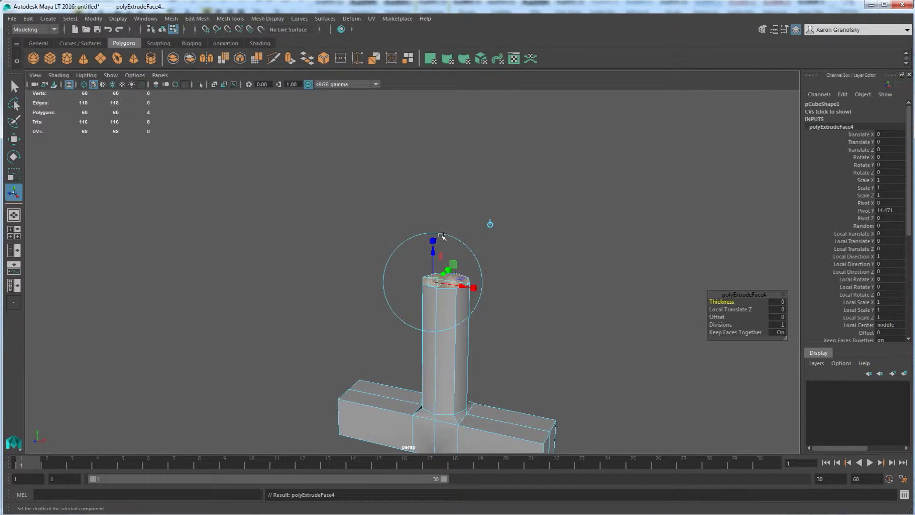
drag(434, 254, 435, 242)
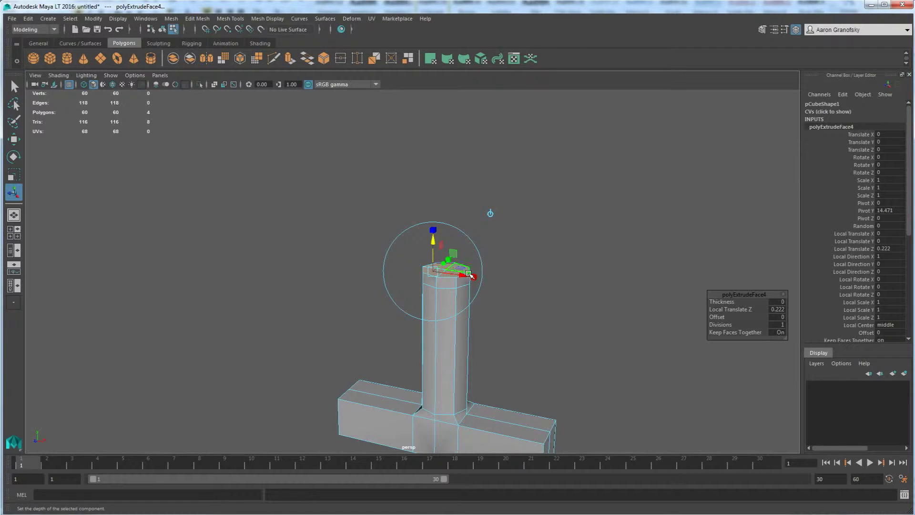
alt+drag(471, 283, 444, 305)
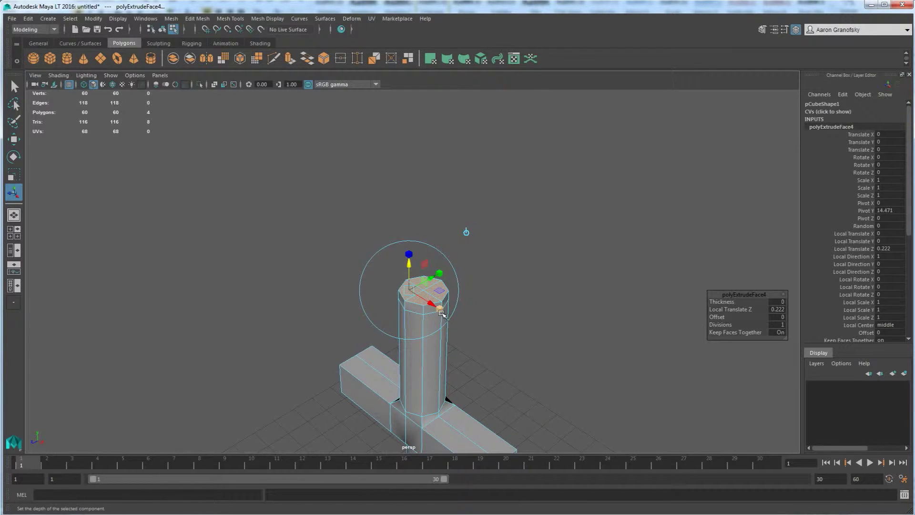
click(439, 308)
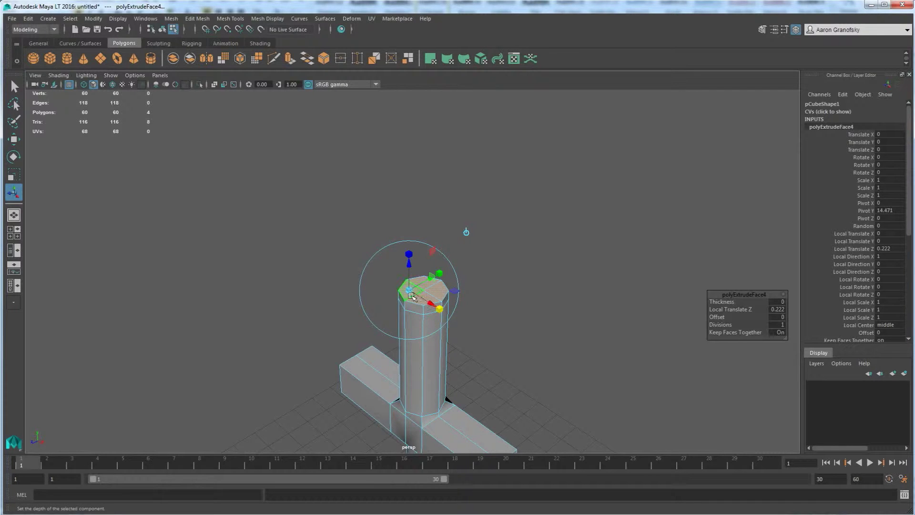
drag(409, 289, 421, 289)
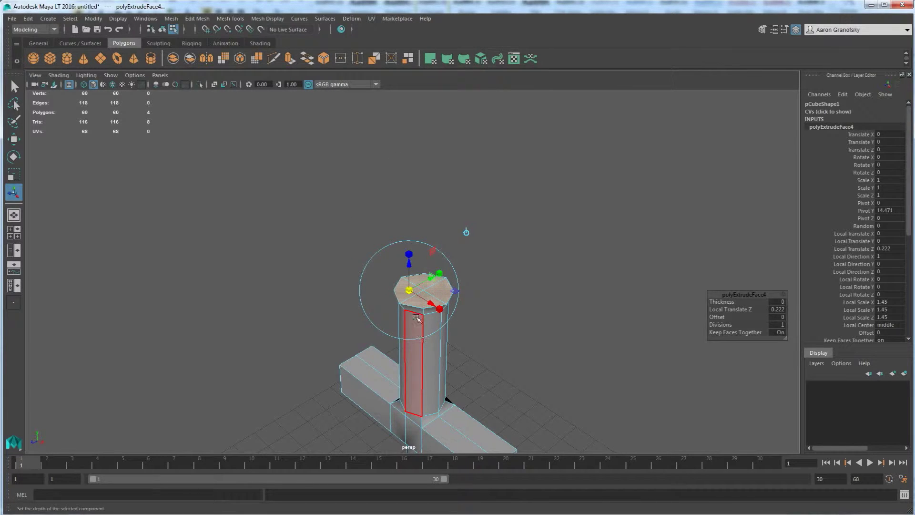
Step: Extrude the flared top faces again with Local Translate Z 0.75 and local scale -0.05 to form a tapered pommel, then deselect
key(ctrl+e)
alt+drag(406, 344, 413, 213)
click(414, 198)
alt+drag(432, 261, 430, 272)
middle_drag(423, 269, 384, 275)
alt+drag(395, 260, 433, 328)
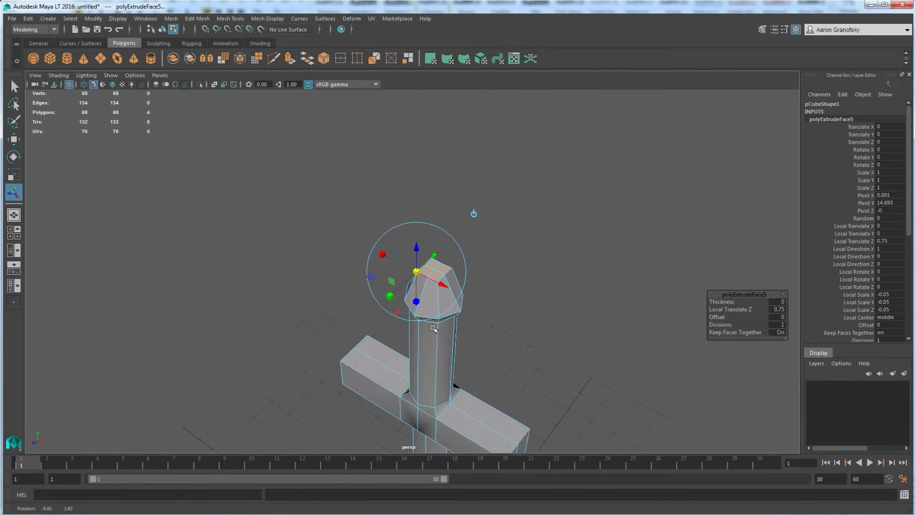
click(522, 283)
Step: Select the four side-midpoint vertices of the pommel's top and scale them outward to make the top octagonal
alt+drag(463, 292, 432, 363)
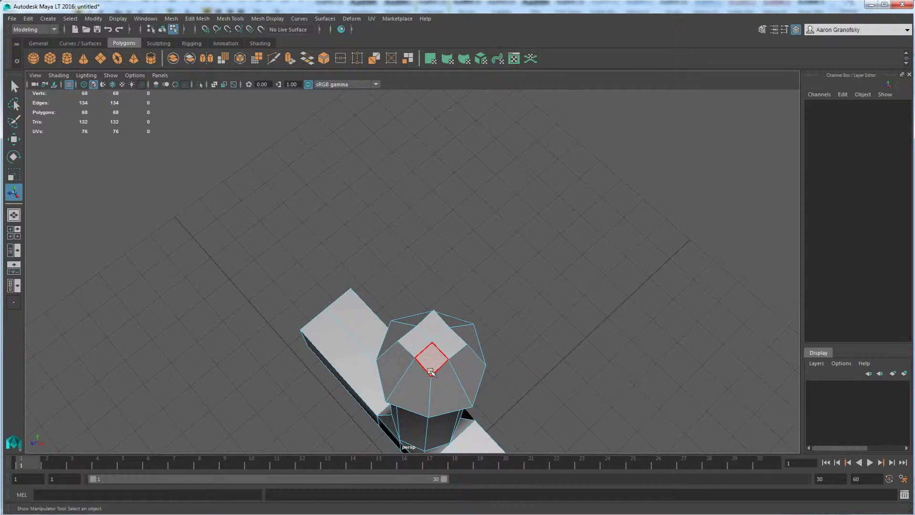
right_drag(421, 347, 388, 284)
click(416, 359)
shift+click(416, 326)
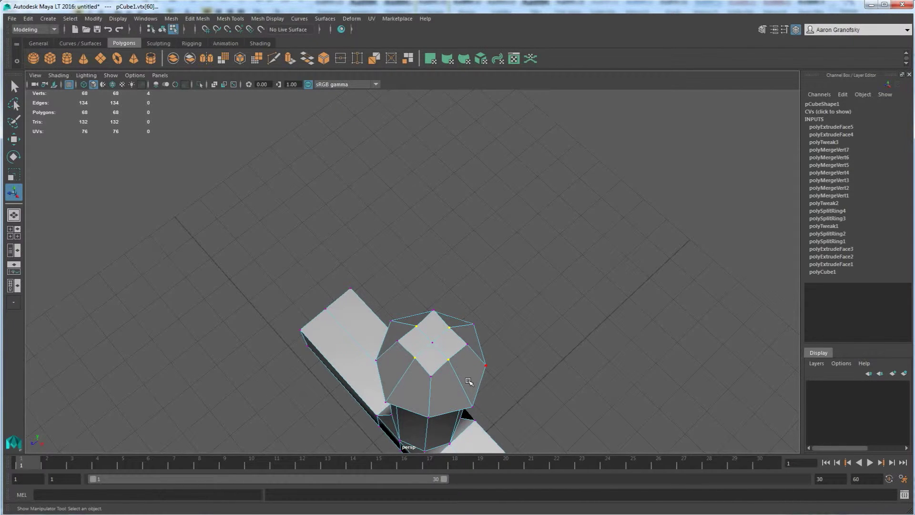
key(r)
drag(431, 343, 486, 343)
click(510, 335)
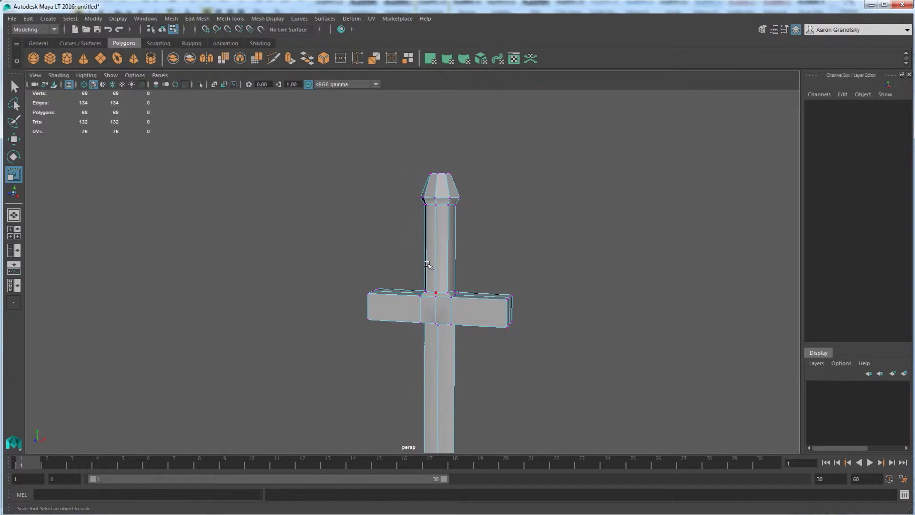
Step: Select the faces of the grip and pommel and scale them inward to slim the handle
right_drag(452, 247, 473, 224)
drag(510, 260, 360, 143)
alt+drag(438, 233, 460, 303)
alt+right_drag(459, 303, 480, 287)
alt+middle_drag(480, 286, 440, 315)
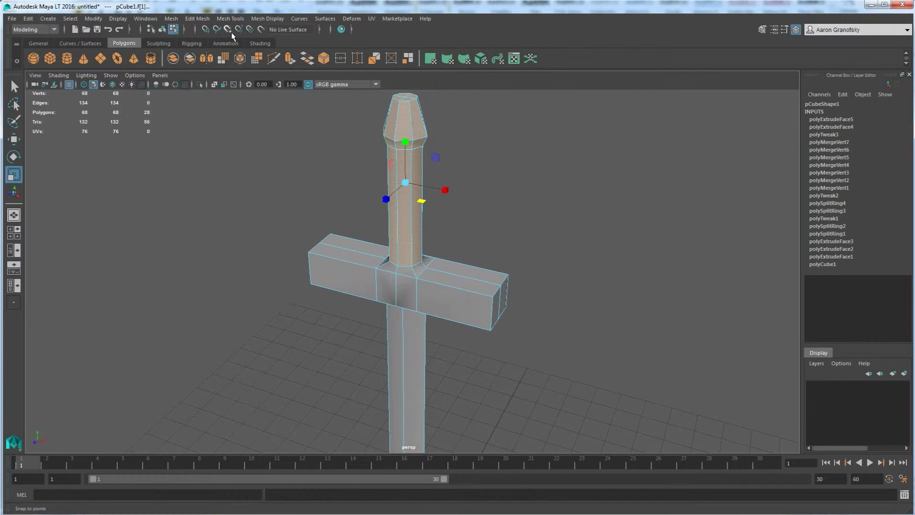
Step: Insert an edge loop across each arm of the crossguard, about midway between the centre block and the end
click(227, 20)
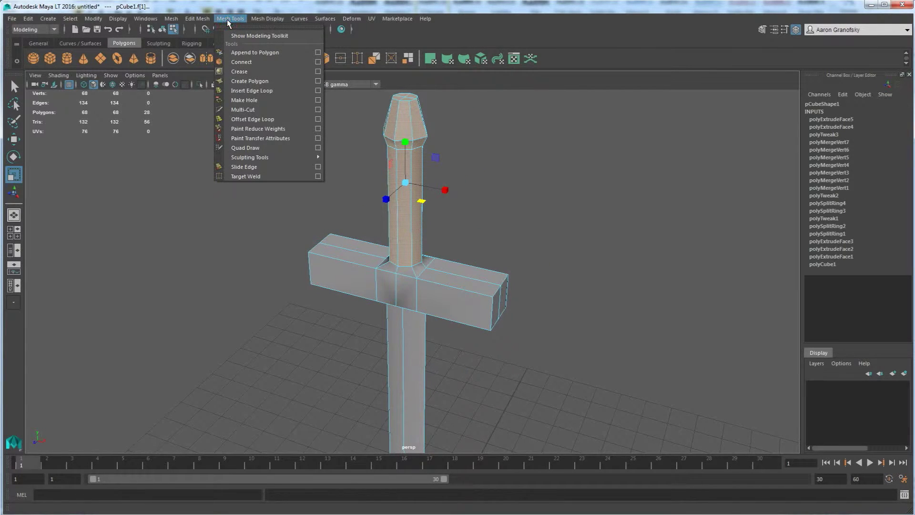
click(245, 95)
drag(468, 293, 453, 293)
drag(353, 263, 346, 265)
alt+drag(346, 265, 504, 275)
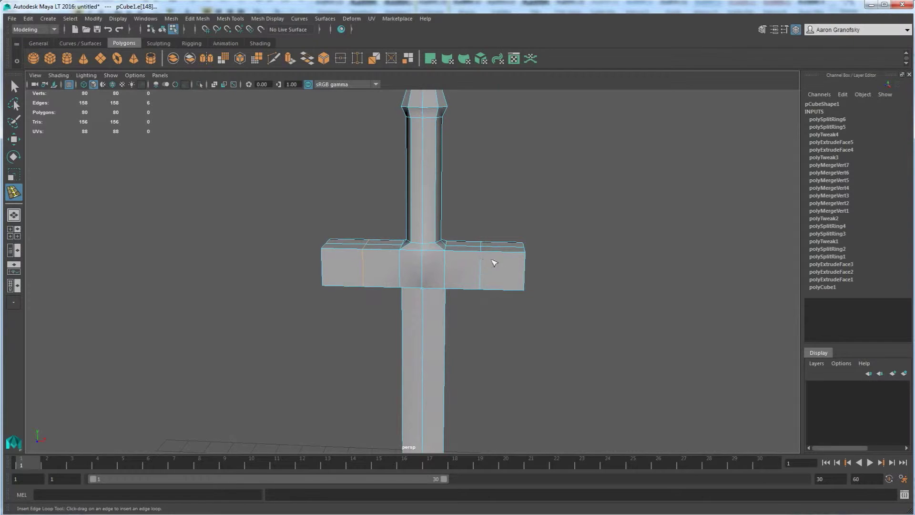
right_drag(484, 253, 456, 253)
drag(499, 291, 507, 291)
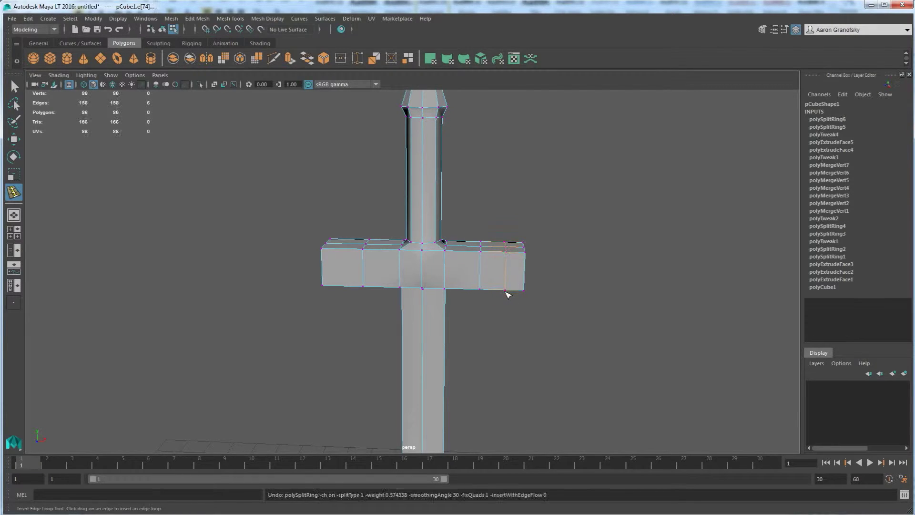
Step: Select all vertices of the right crossguard arm's edge loop, including hidden ones, and move them slightly outward along X
click(14, 141)
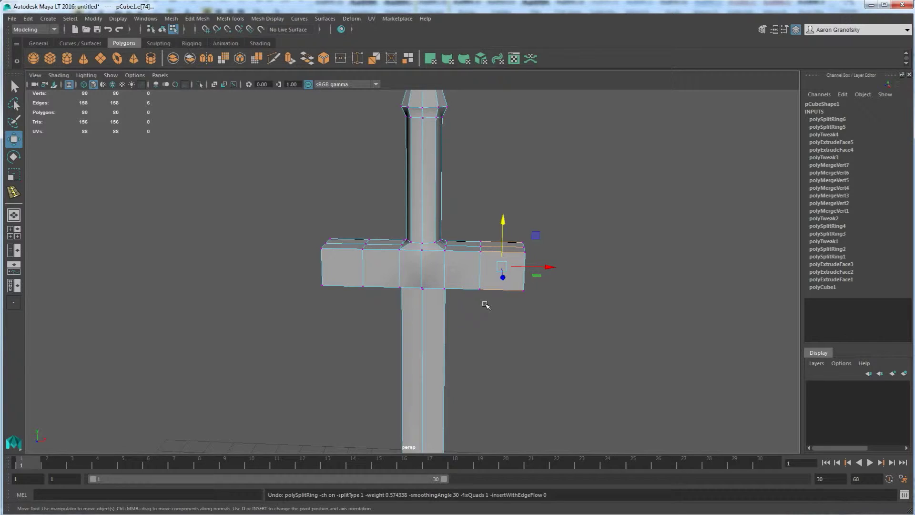
key(4)
drag(492, 317, 458, 215)
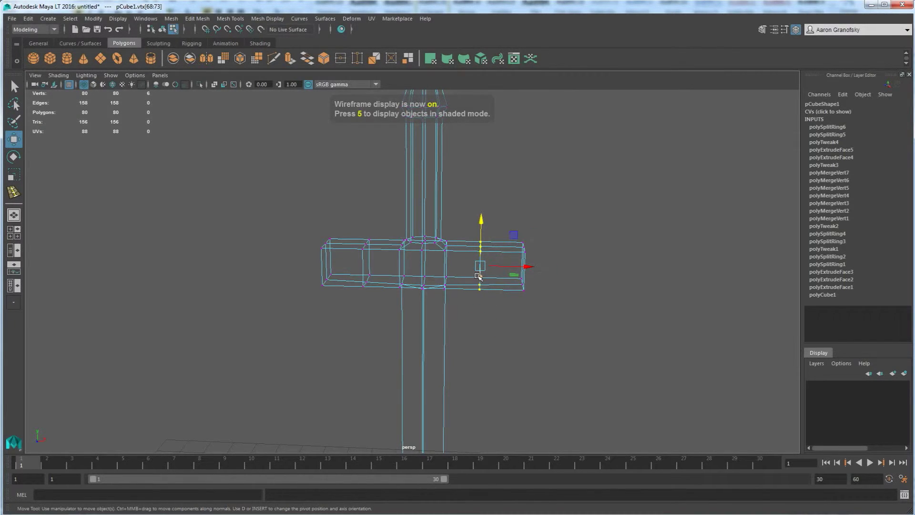
key(5)
click(528, 267)
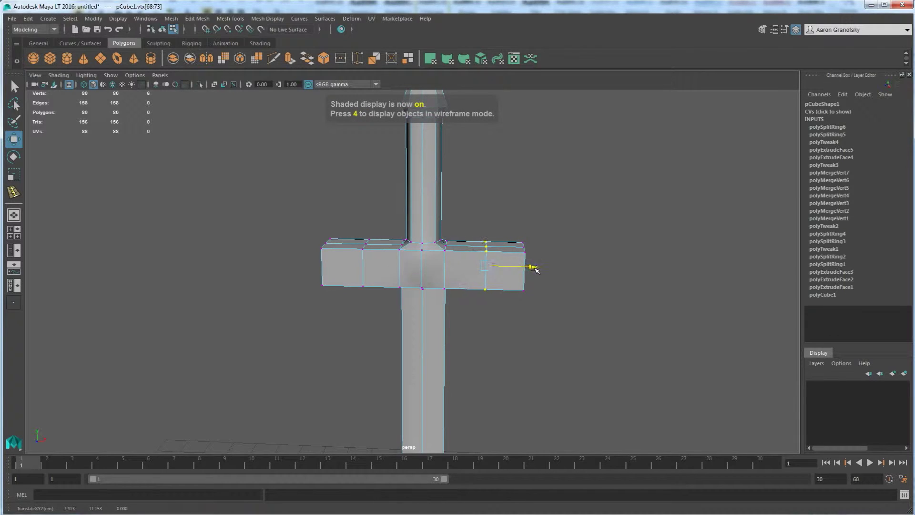
alt+drag(478, 287, 501, 315)
mouse_move(504, 321)
alt+mouse_down()
mouse_move(470, 302)
mouse_move(493, 309)
alt+mouse_up()
Step: Select the four end-cap faces of both crossguard arms and move them down so the arms angle toward the blade
right_click(524, 271)
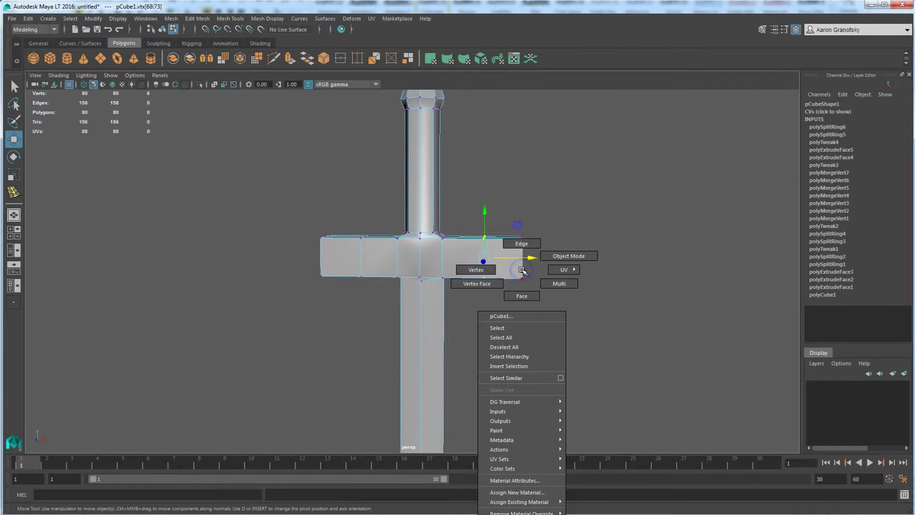
click(526, 296)
alt+drag(527, 300, 478, 306)
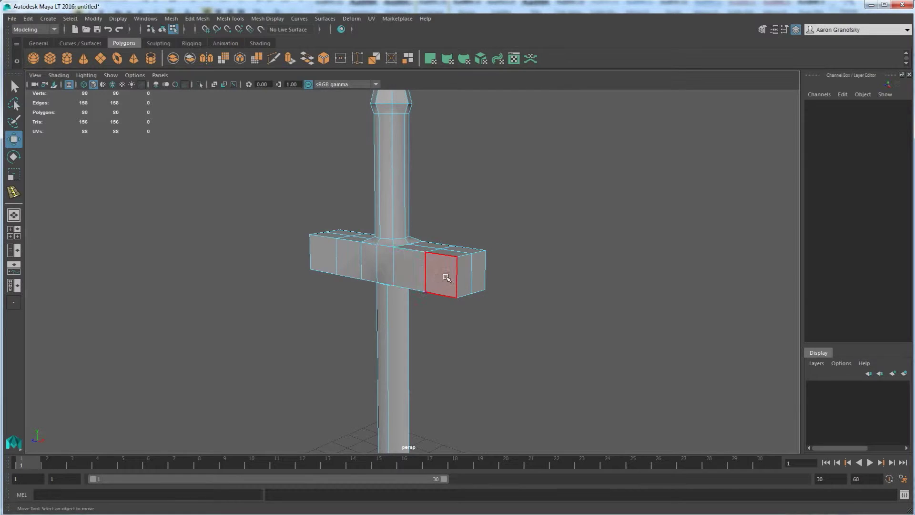
click(465, 274)
alt+drag(479, 322, 520, 247)
alt+drag(419, 284, 492, 279)
shift+click(380, 249)
shift+click(395, 252)
alt+drag(433, 307, 421, 286)
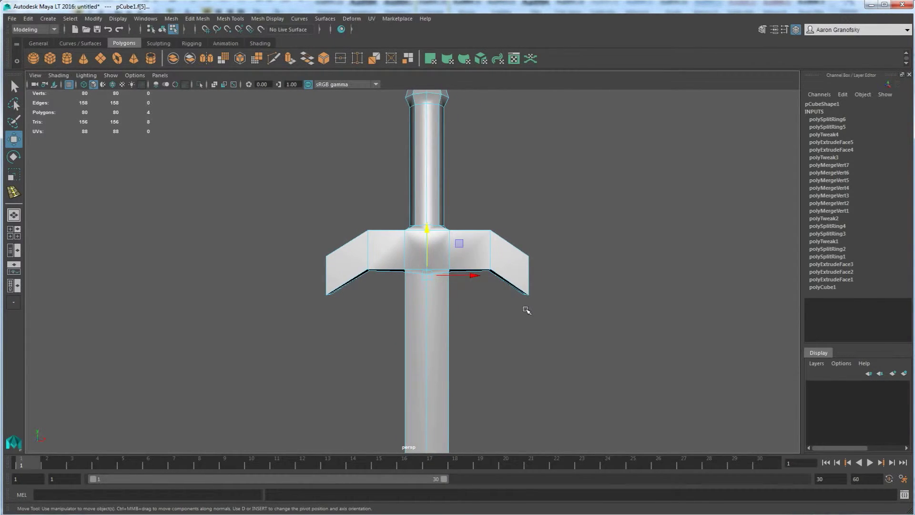
Step: Try to rotate the end-cap faces of both crossguard arms together
key(e)
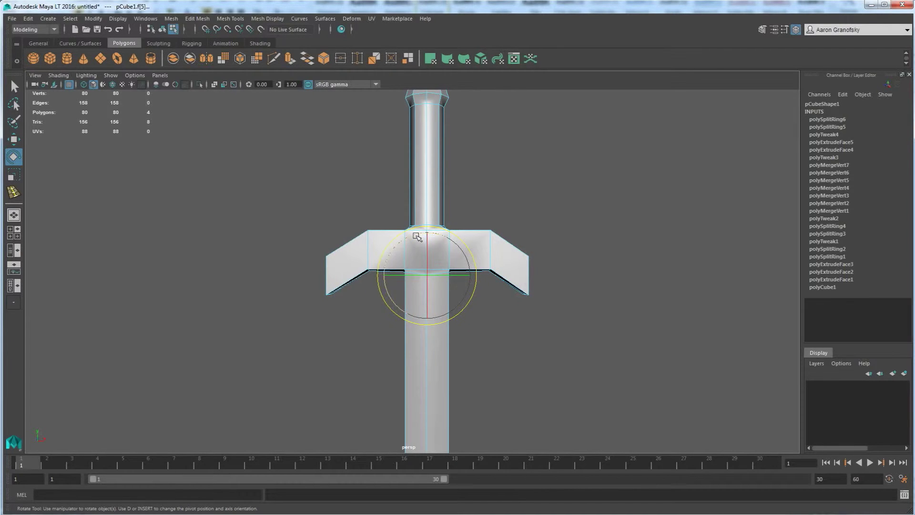
alt+drag(480, 286, 472, 286)
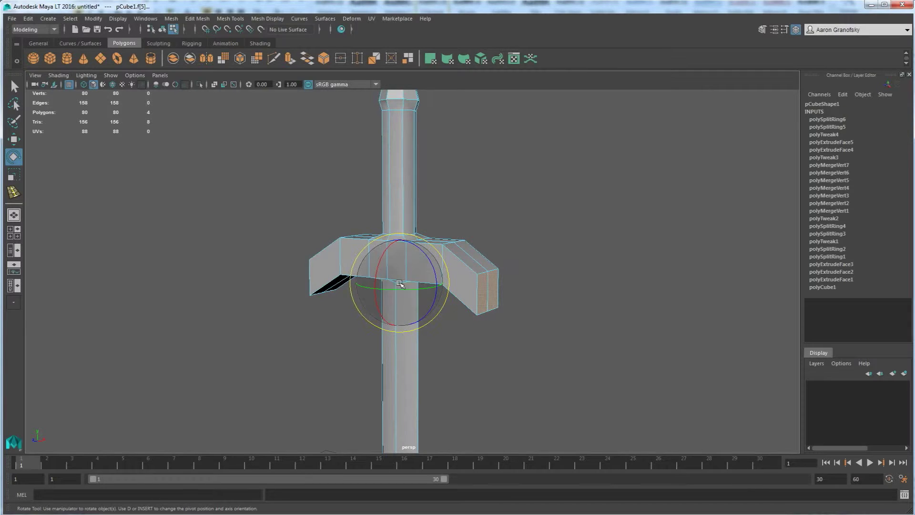
drag(432, 266, 446, 247)
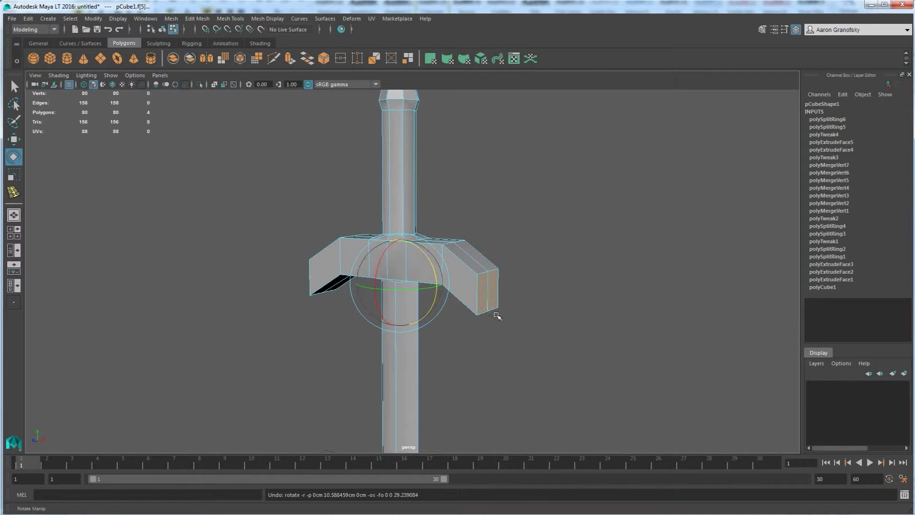
Step: Select only the right arm's two end-cap faces and rotate them to follow the arm's downward slope
click(514, 299)
click(482, 288)
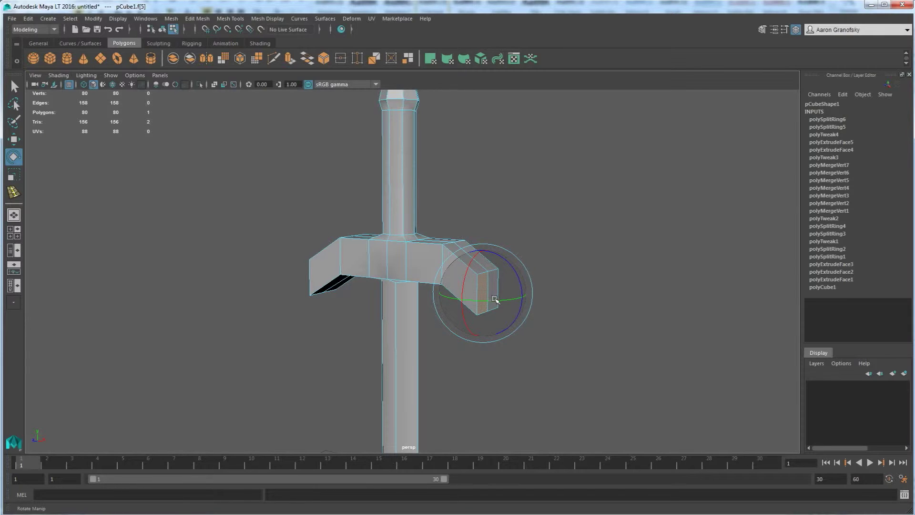
scroll(488, 304, up, 6)
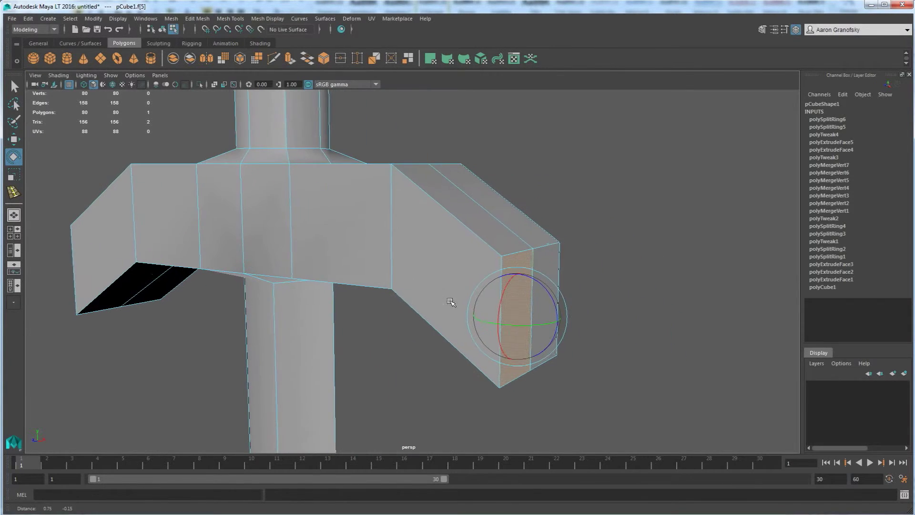
shift+click(550, 260)
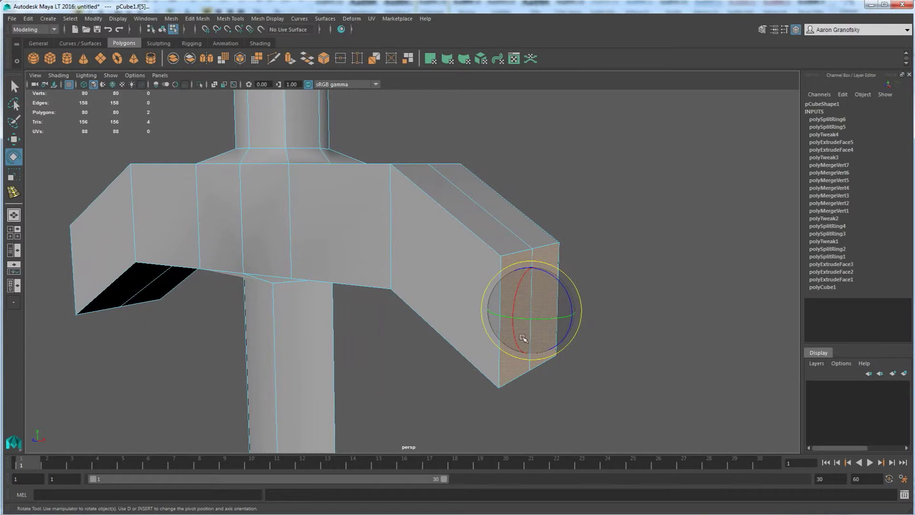
scroll(506, 342, down, 6)
drag(470, 252, 403, 283)
Step: Select the left arm's two end-cap faces and rotate them to mirror the opposite end of the crossguard
click(362, 271)
scroll(363, 272, up, 5)
scroll(305, 242, down, 5)
drag(341, 246, 333, 281)
alt+drag(371, 312, 342, 302)
alt+drag(366, 322, 442, 310)
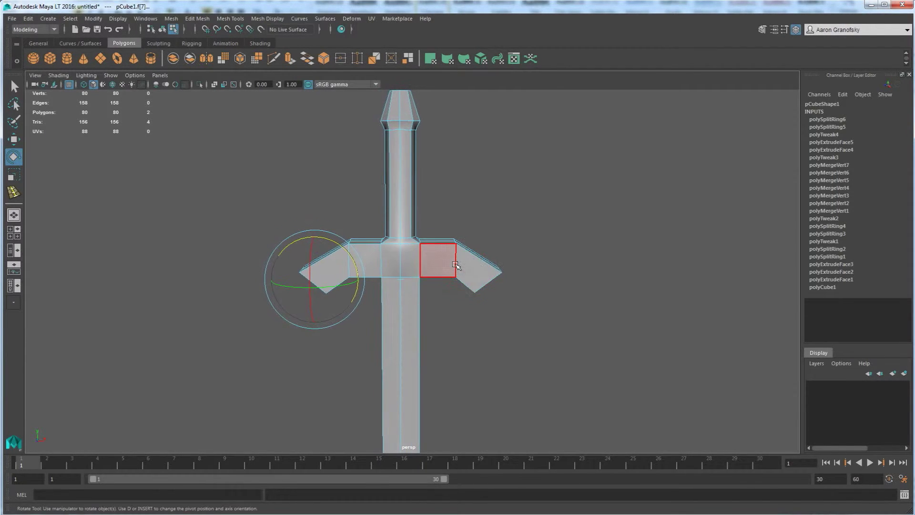
Step: Select the right crossguard arm's bend vertices, tilt them along the curve and lower them slightly
right_drag(454, 258, 424, 259)
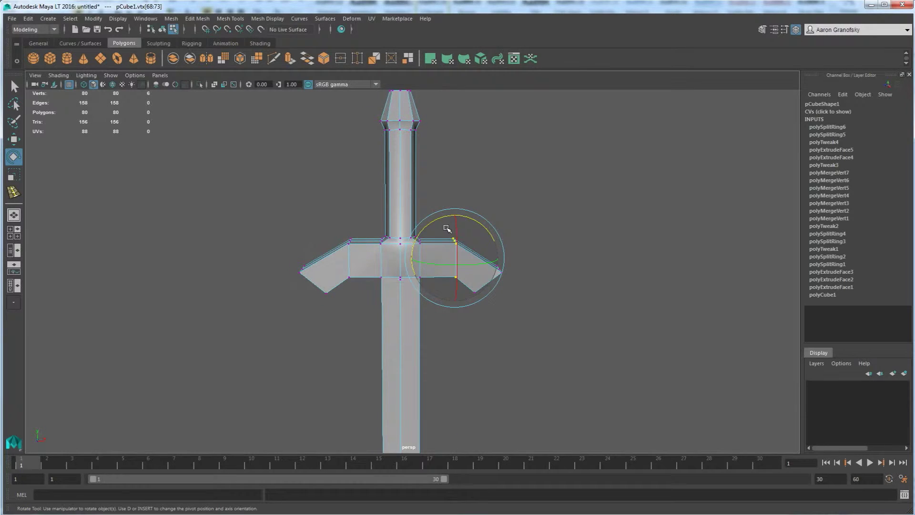
alt+drag(444, 249, 428, 288)
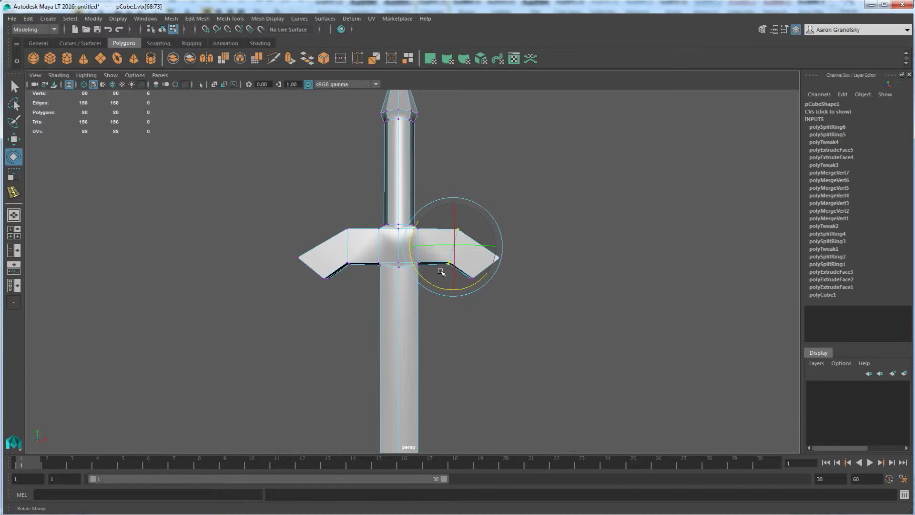
key(w)
drag(452, 204, 452, 206)
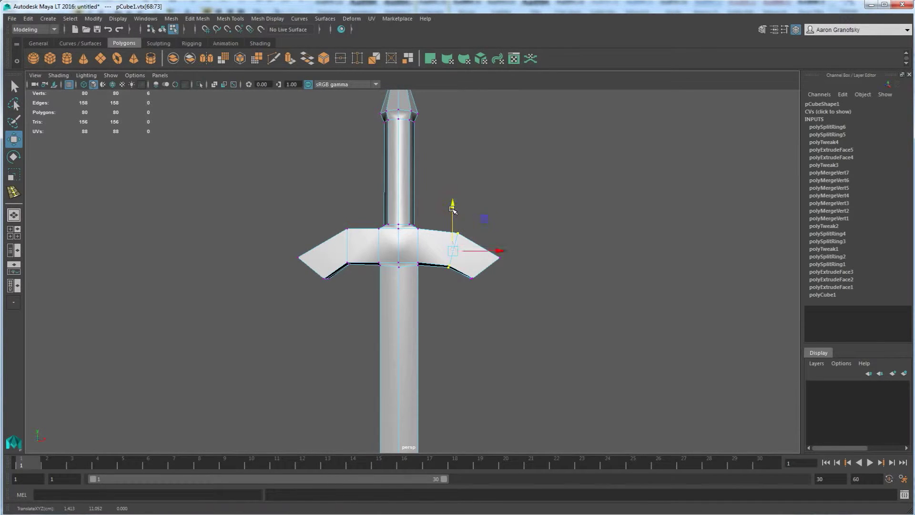
Step: Select the left crossguard arm's bend vertices, tilt them along the curve and lower them to match the other arm
drag(340, 217, 359, 273)
mouse_move(360, 286)
alt+mouse_down()
mouse_move(513, 285)
mouse_move(365, 292)
alt+mouse_up()
key(e)
drag(323, 232, 331, 245)
key(w)
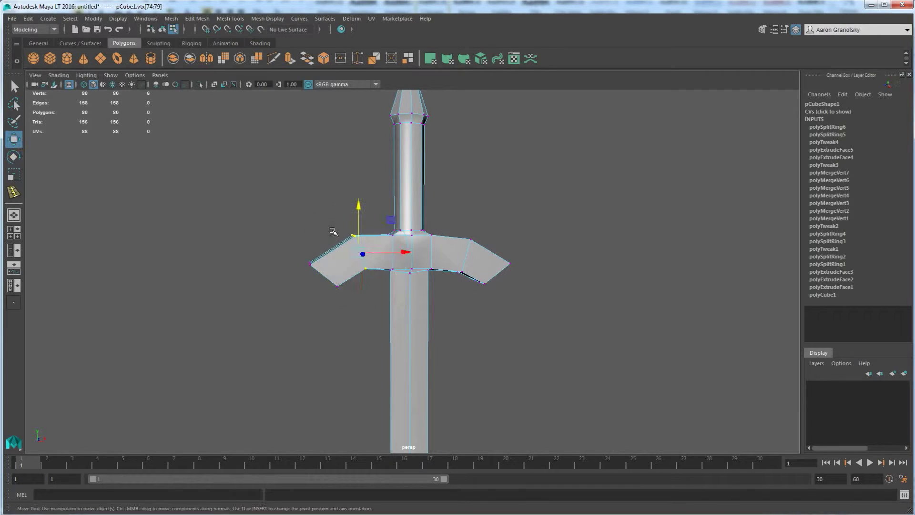
drag(357, 208, 358, 210)
Step: Select the end vertices of both crossguard arms and scale them to about 0.48 in Z to taper the tips
mouse_move(394, 298)
alt+mouse_down()
mouse_move(369, 292)
mouse_move(382, 290)
alt+mouse_up()
alt+drag(452, 294, 452, 325)
drag(523, 320, 333, 309)
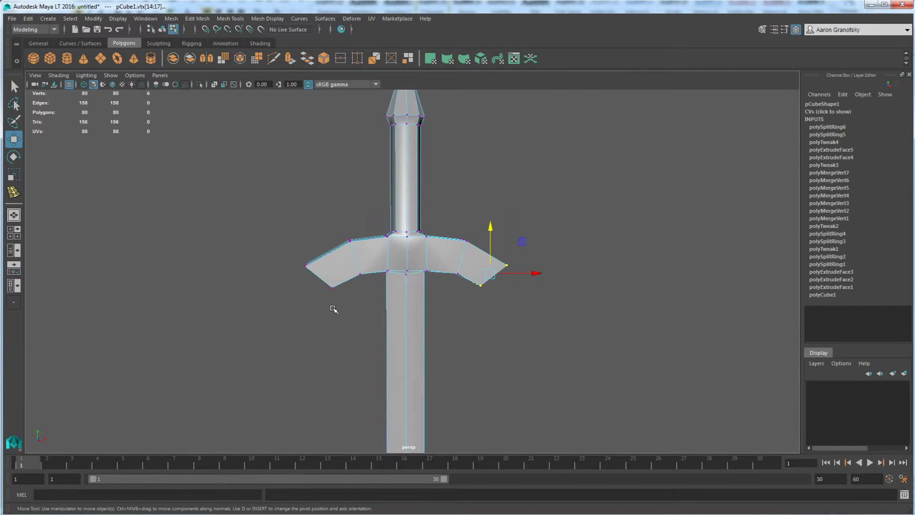
shift+drag(286, 256, 286, 257)
alt+drag(378, 368, 346, 235)
key(r)
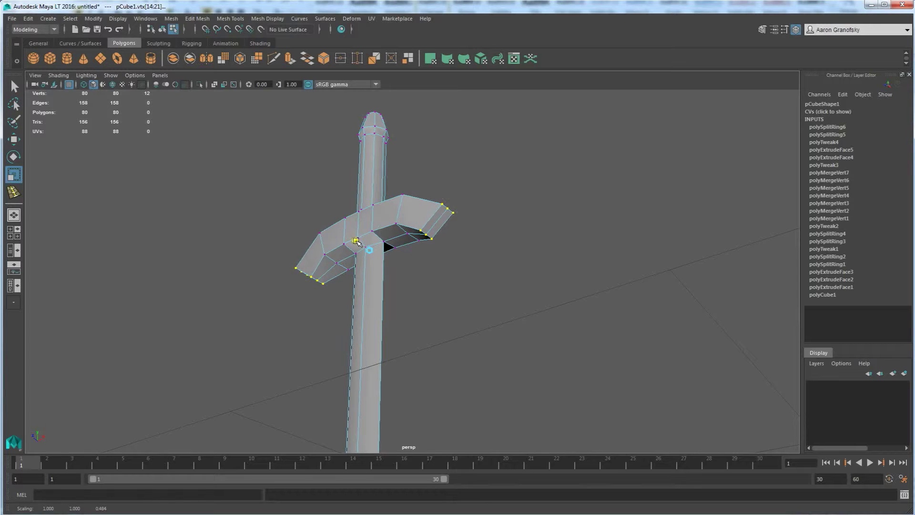
Step: Select the faces of both crossguard arms and scale them to about 0.72 in Z to thin the arms
alt+drag(405, 292, 447, 312)
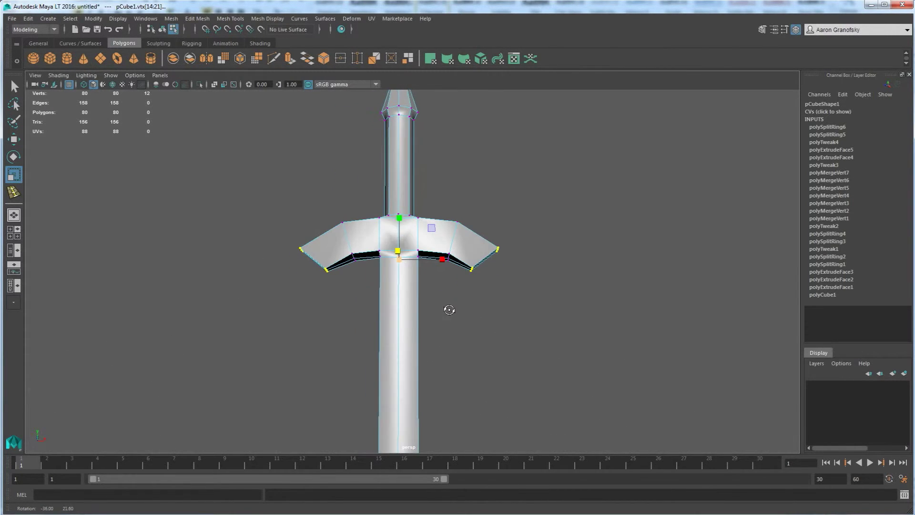
right_click(465, 260)
click(463, 286)
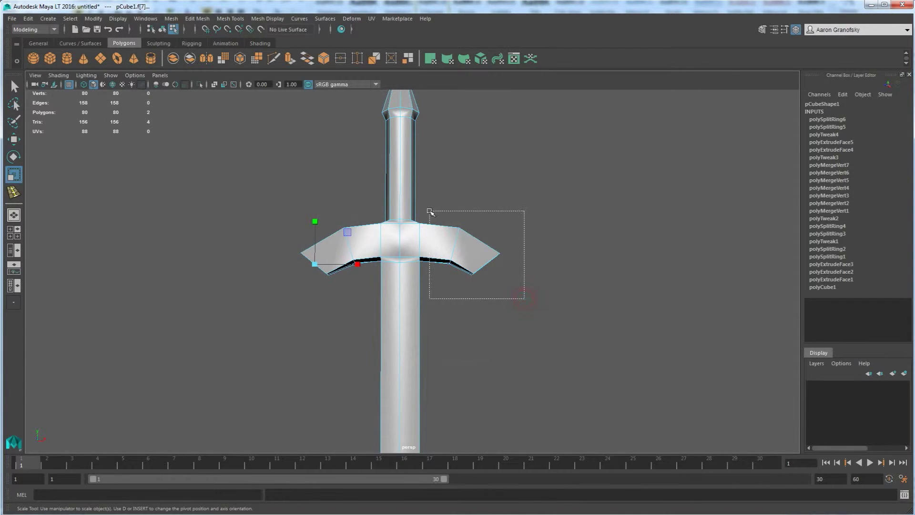
drag(430, 212, 429, 212)
alt+drag(389, 297, 321, 277)
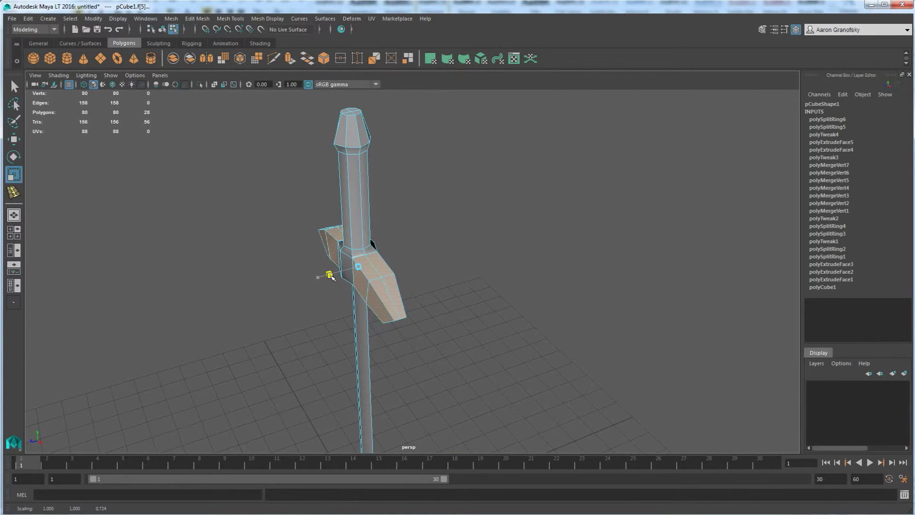
alt+drag(333, 276, 356, 288)
Step: Select the lower centre vertices of the crossguard and move them down to form a point over the blade
right_click(401, 255)
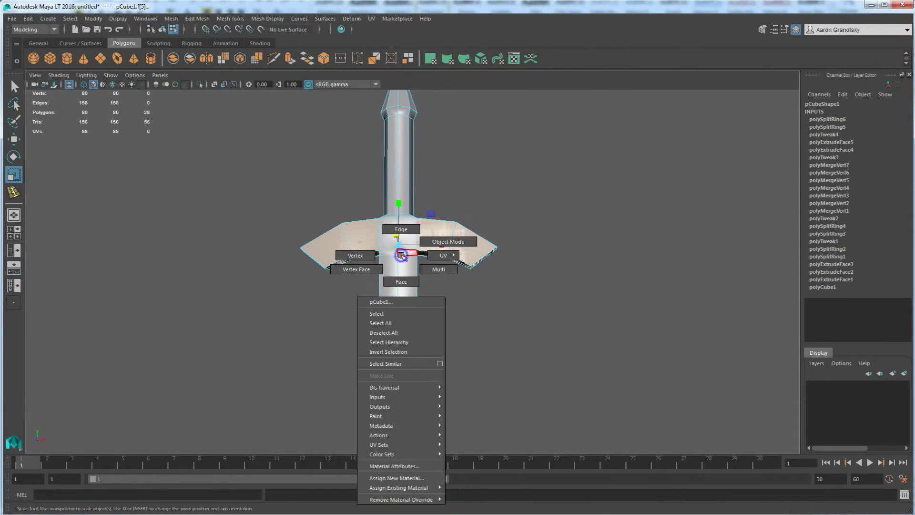
click(369, 257)
alt+drag(392, 282, 407, 294)
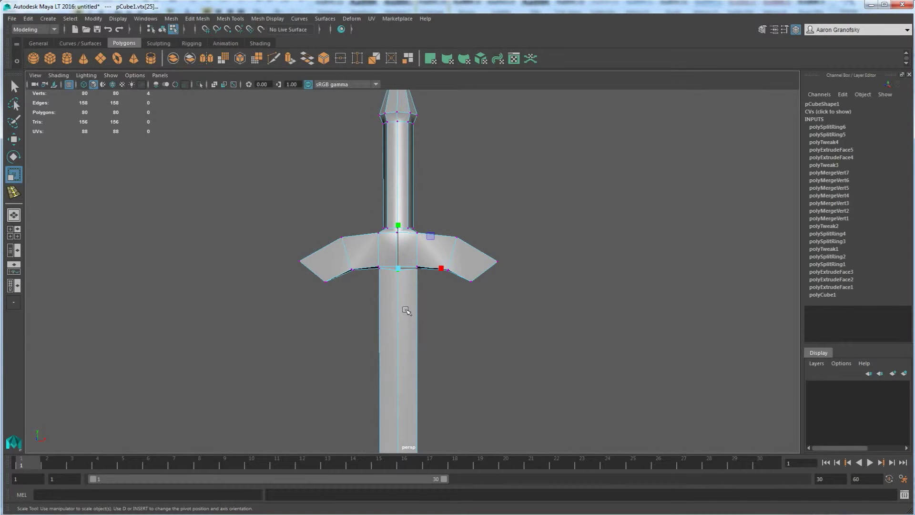
key(w)
alt+drag(419, 296, 376, 286)
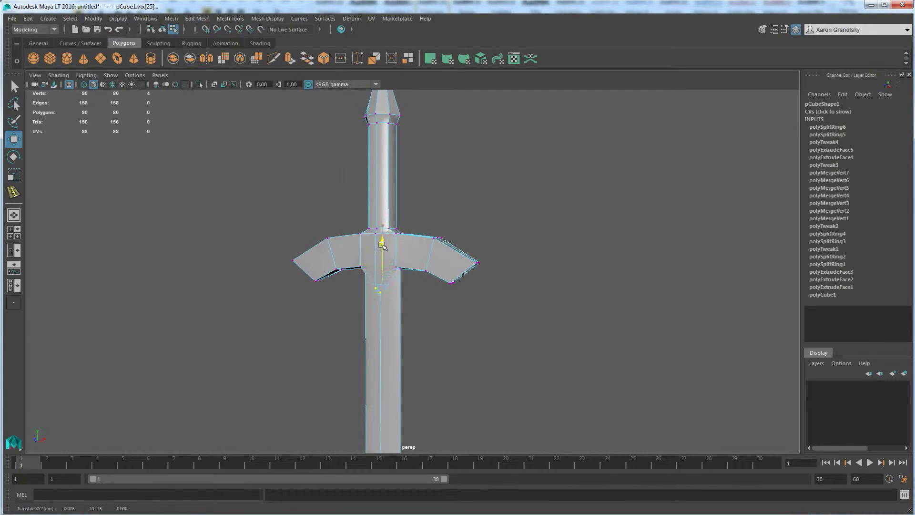
click(402, 326)
mouse_move(402, 327)
alt+mouse_down()
mouse_move(451, 321)
mouse_move(388, 324)
alt+mouse_up()
right_drag(373, 251, 383, 260)
Step: Inspect the sword's crossguard, pommel, blade and tip from several angles and distances, and select the whole sword
alt+drag(383, 261, 418, 313)
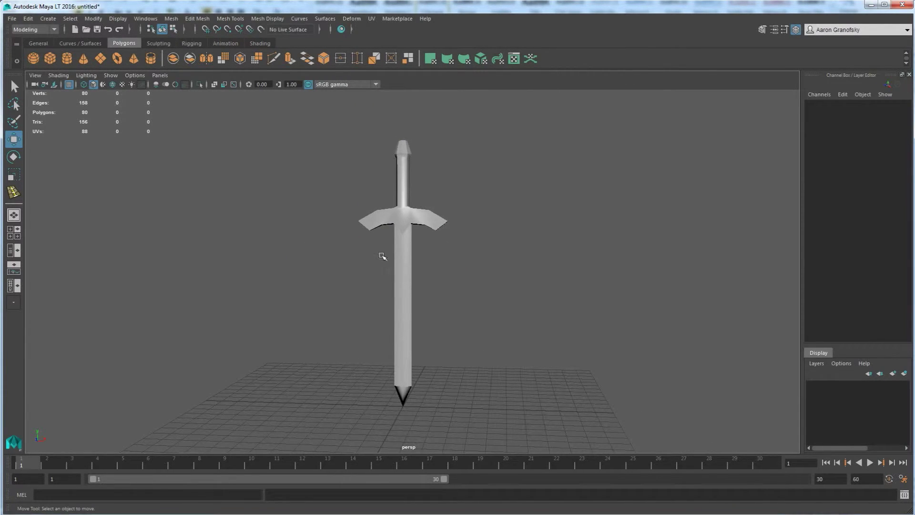
alt+drag(434, 258, 421, 302)
scroll(421, 301, up, 2)
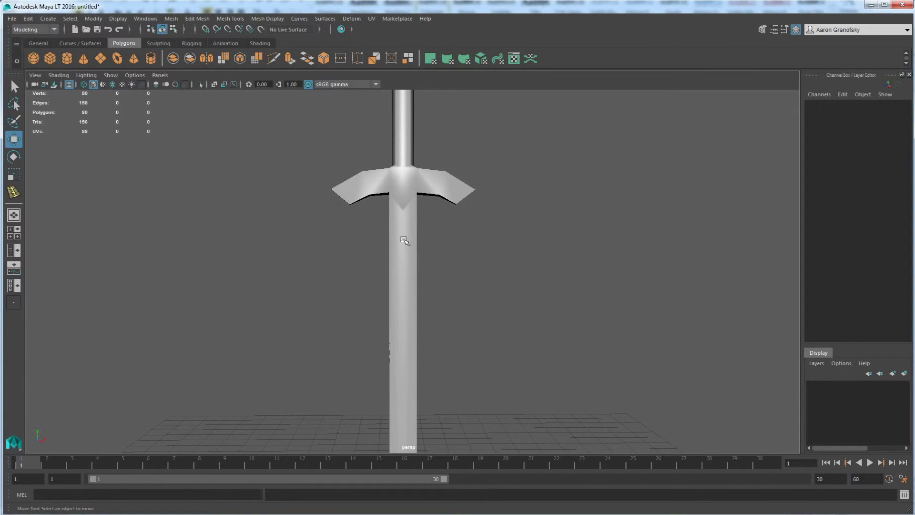
scroll(416, 228, down, 1)
alt+middle_drag(409, 269, 423, 339)
scroll(423, 339, up, 3)
alt+drag(422, 339, 458, 385)
alt+drag(446, 229, 441, 302)
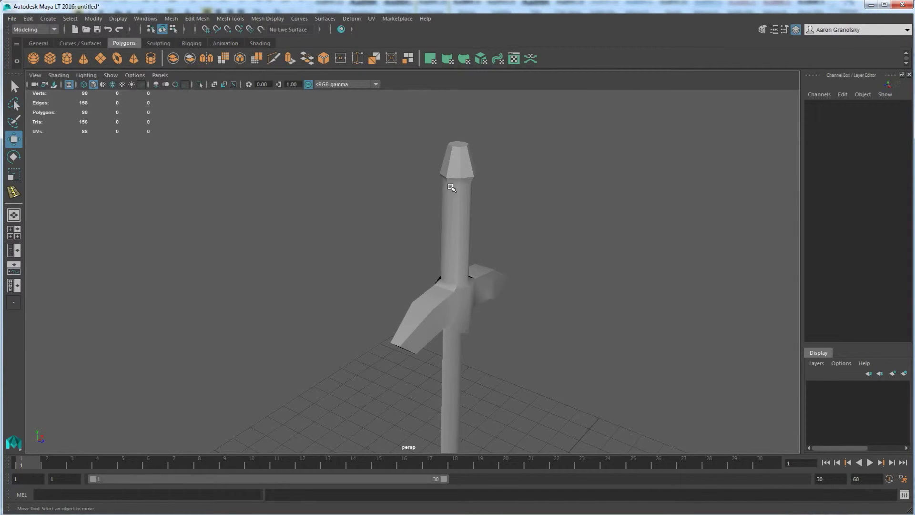
alt+drag(448, 361, 422, 354)
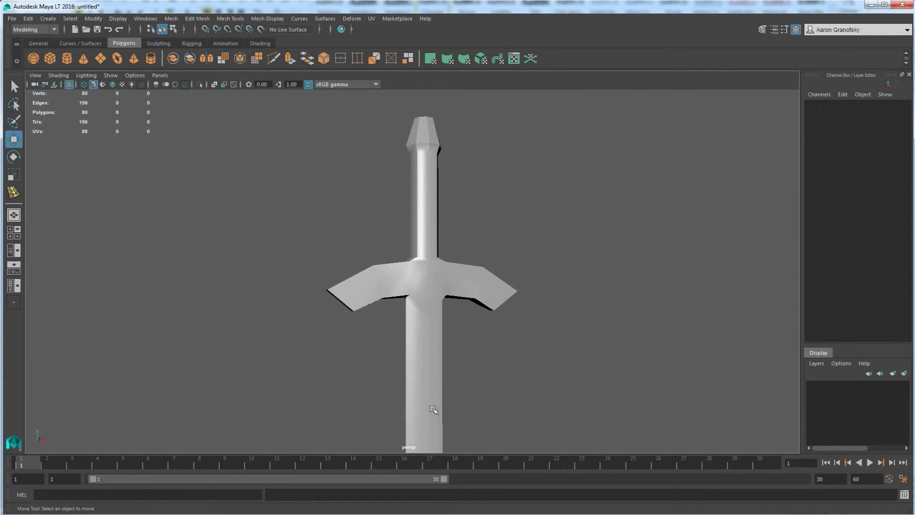
alt+drag(437, 404, 399, 414)
scroll(402, 406, down, 6)
alt+middle_drag(402, 405, 398, 359)
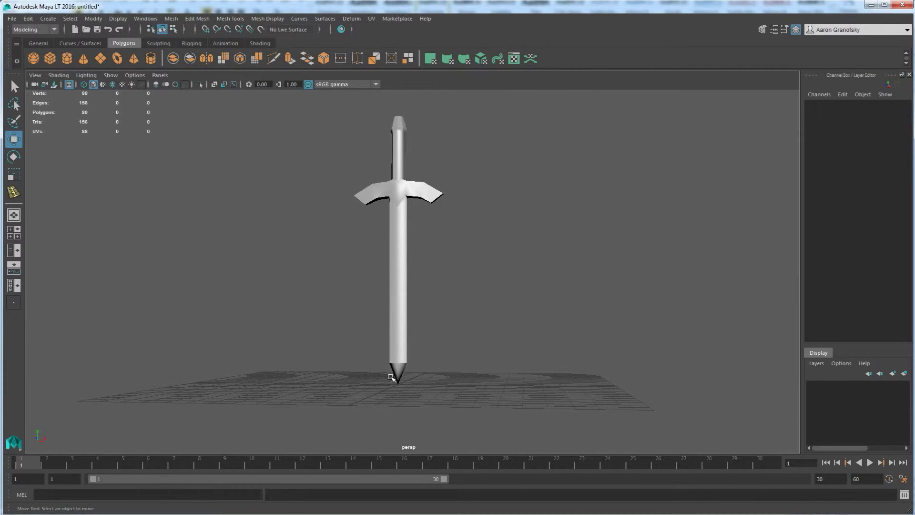
alt+drag(392, 379, 381, 343)
scroll(393, 372, up, 6)
alt+middle_drag(394, 374, 424, 313)
scroll(419, 276, down, 4)
mouse_move(435, 273)
alt+mouse_down()
mouse_move(366, 272)
mouse_move(443, 282)
alt+mouse_up()
scroll(431, 268, up, 3)
click(415, 236)
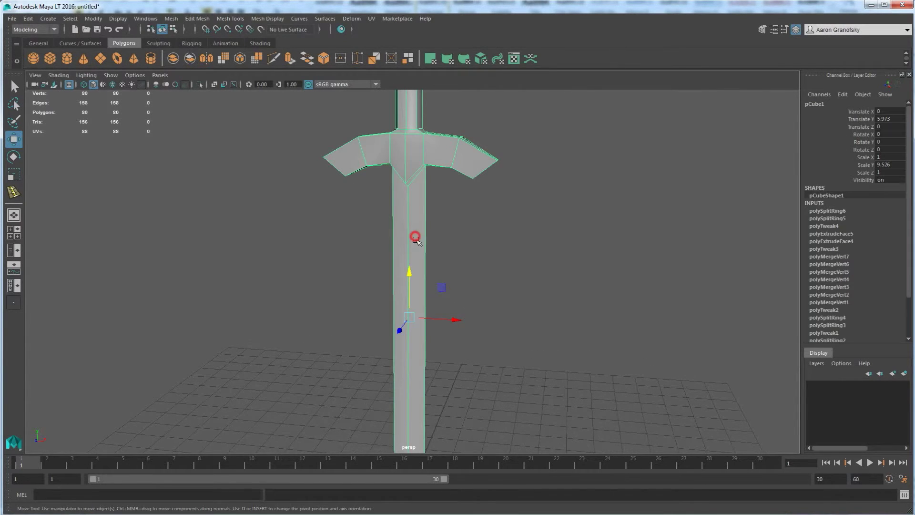
Step: Select the blade's lengthwise ridge edges and the edges running down its tip, and harden them
right_drag(406, 236, 408, 206)
click(407, 226)
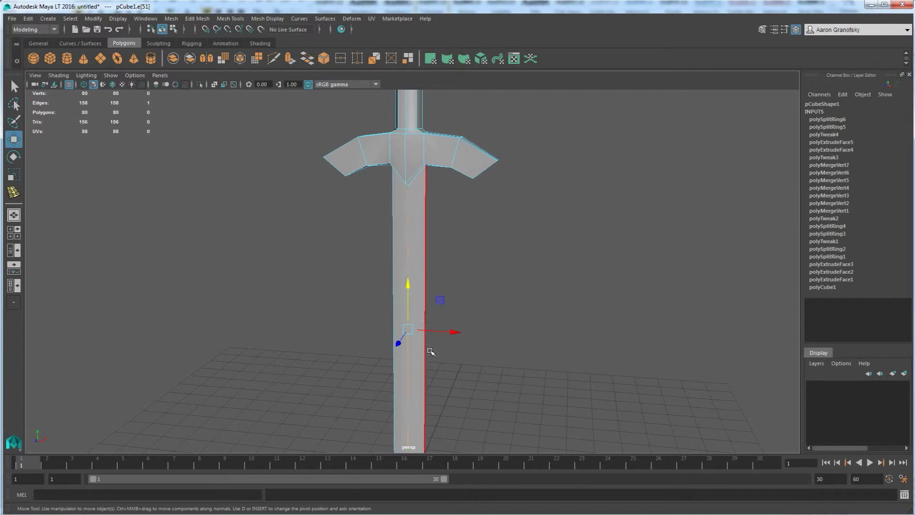
alt+middle_drag(428, 350, 464, 259)
alt+drag(465, 365, 446, 325)
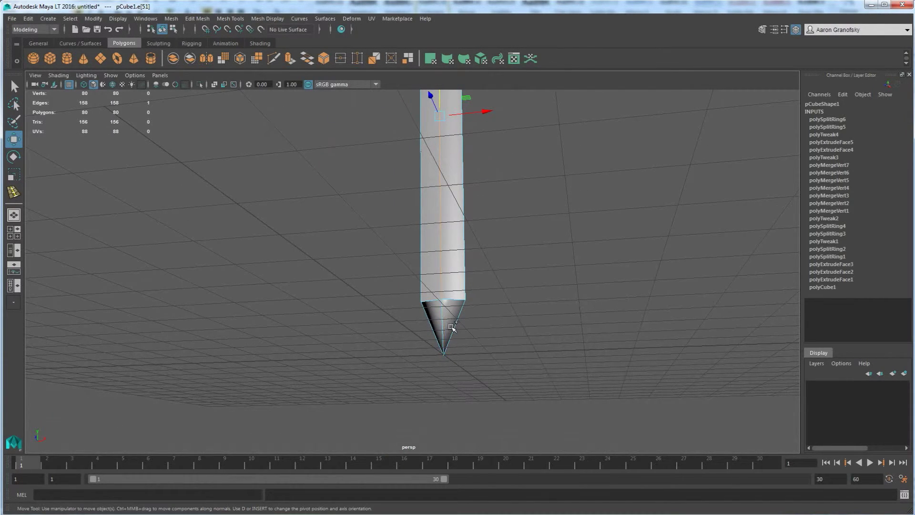
drag(409, 343, 408, 339)
alt+drag(416, 308, 456, 273)
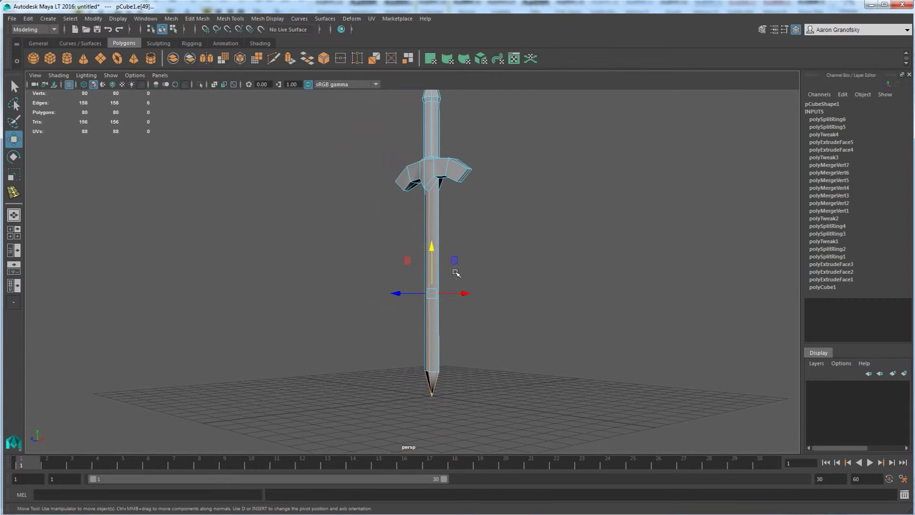
click(228, 21)
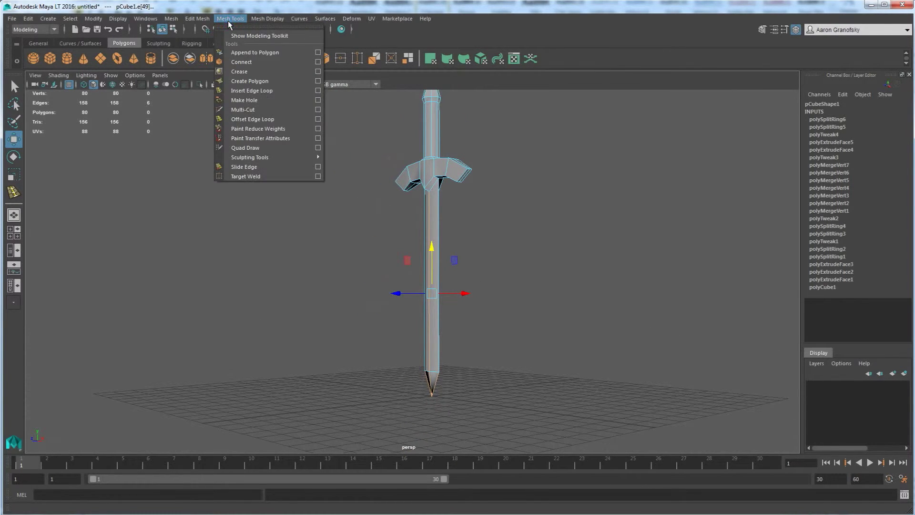
mouse_move(267, 20)
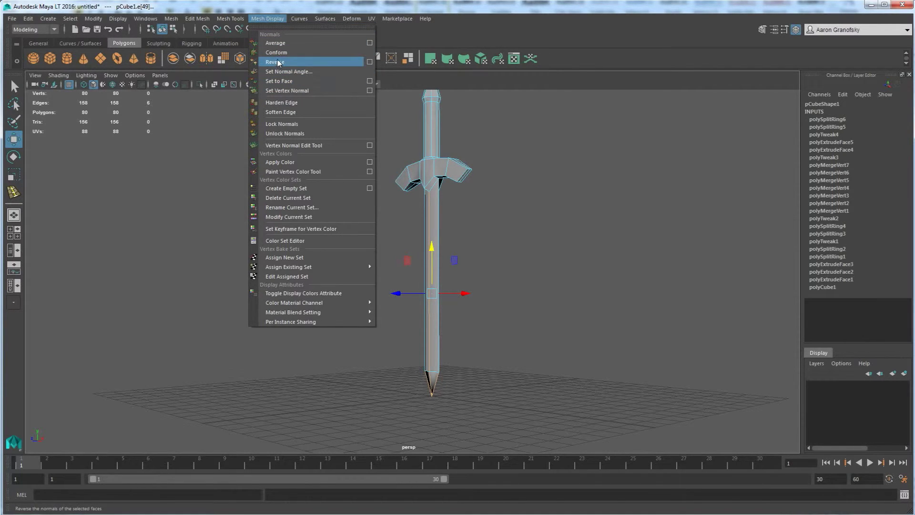
click(287, 111)
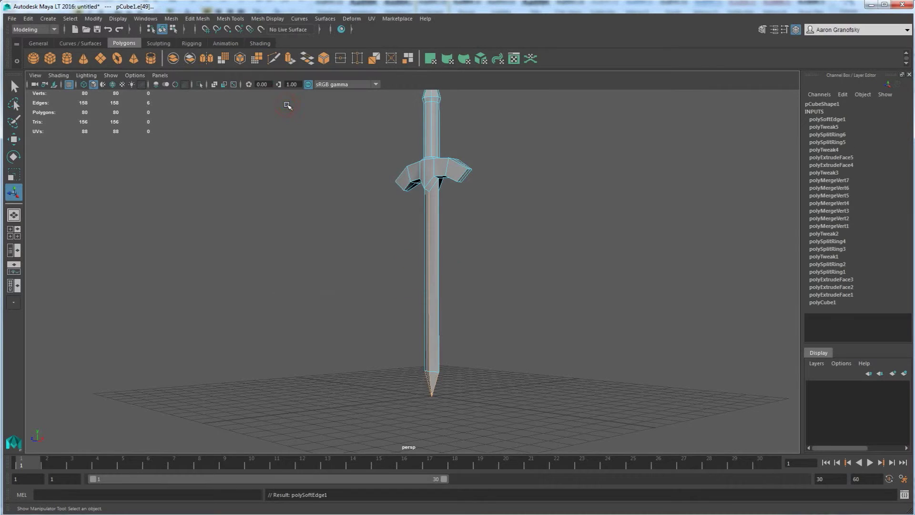
Step: Deselect the sword and inspect the shading of the blade's ridge and tip from several angles and distances
click(493, 304)
alt+drag(480, 356, 454, 329)
right_drag(439, 310, 476, 274)
alt+drag(501, 309, 491, 348)
scroll(507, 358, up, 4)
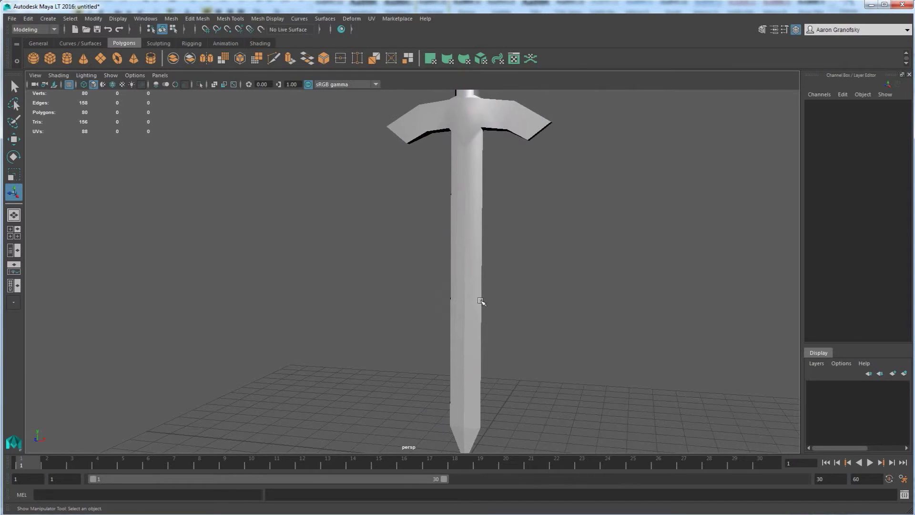
mouse_move(469, 386)
alt+mouse_down()
mouse_move(451, 392)
mouse_move(445, 312)
mouse_move(470, 363)
mouse_move(374, 372)
mouse_move(441, 384)
mouse_move(465, 370)
mouse_move(458, 354)
alt+mouse_up()
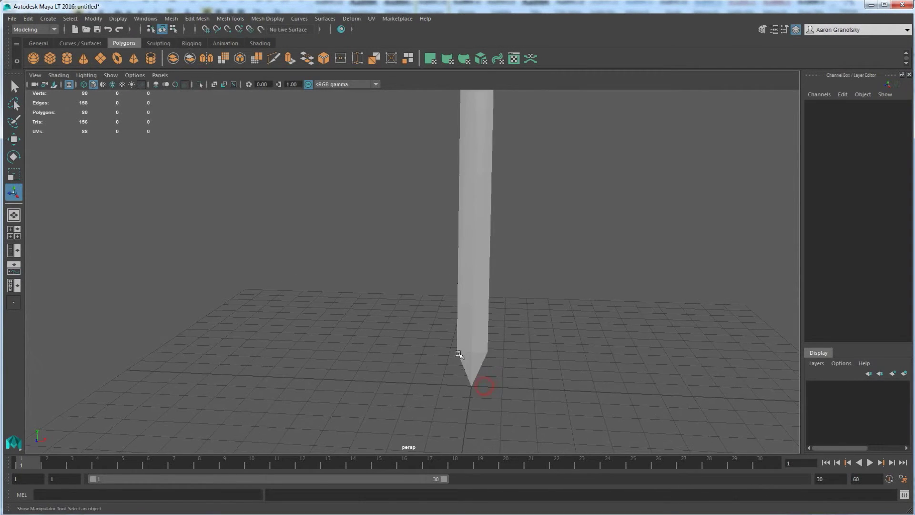
scroll(482, 364, down, 3)
alt+drag(465, 296, 424, 325)
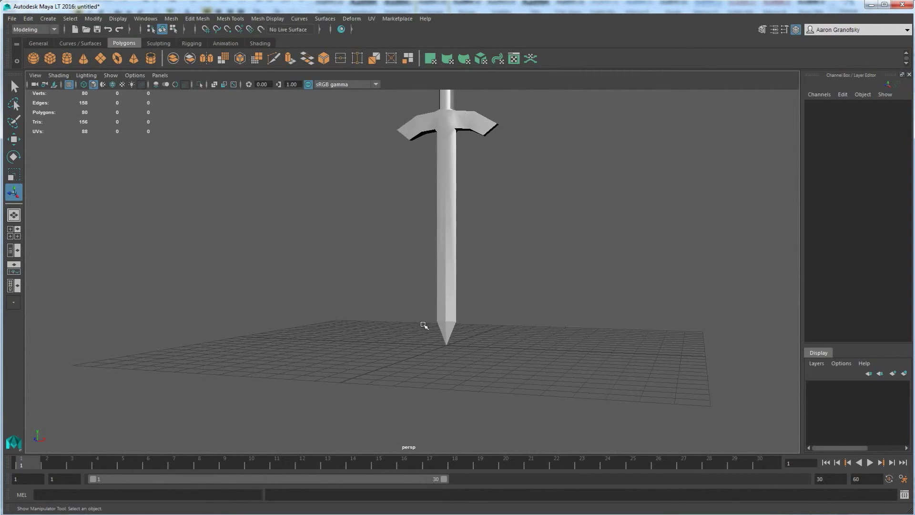
mouse_move(446, 294)
alt+mouse_down()
mouse_move(459, 321)
mouse_move(459, 302)
mouse_move(475, 329)
mouse_move(499, 337)
mouse_move(453, 329)
mouse_move(472, 329)
mouse_move(451, 298)
alt+mouse_up()
Step: Select the lower edges of the crossguard's pointed centre on both sides and harden them
click(448, 279)
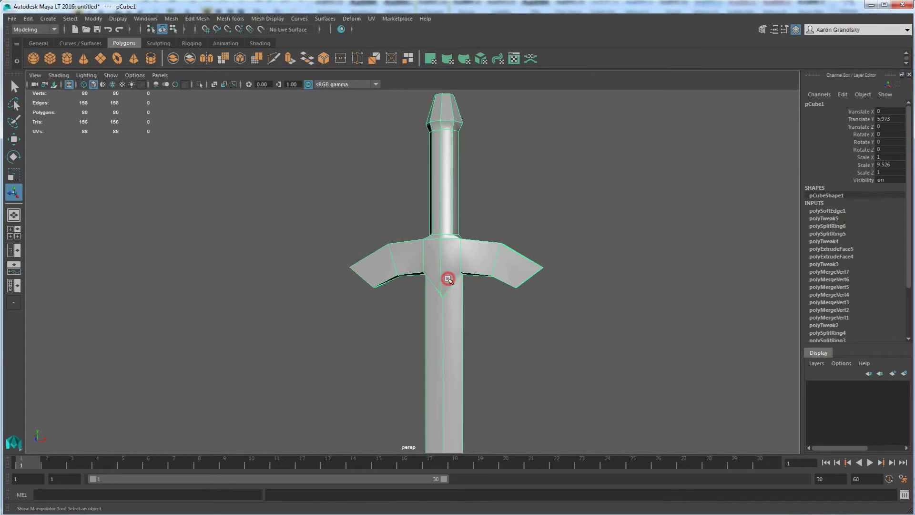
right_click(439, 271)
alt+drag(449, 349, 444, 320)
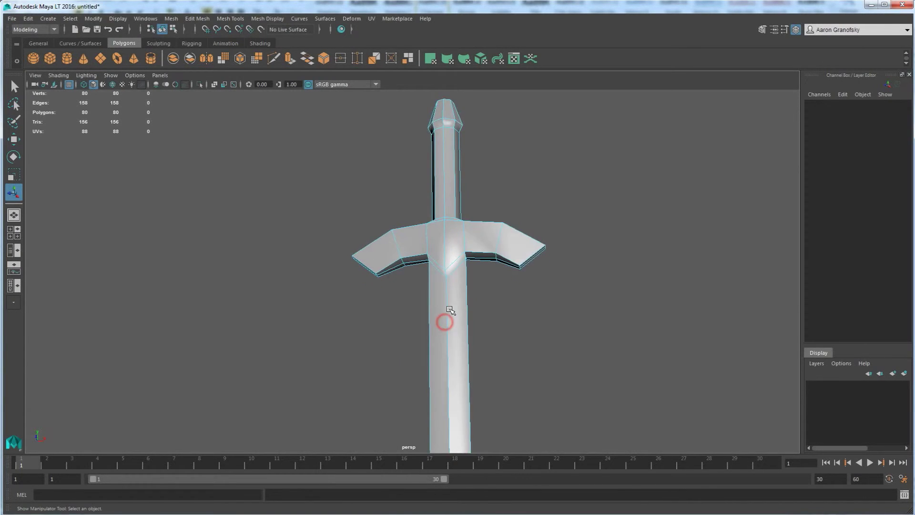
scroll(449, 303, up, 4)
click(480, 255)
shift+click(454, 261)
shift+click(458, 271)
shift+click(477, 273)
alt+drag(509, 270, 360, 281)
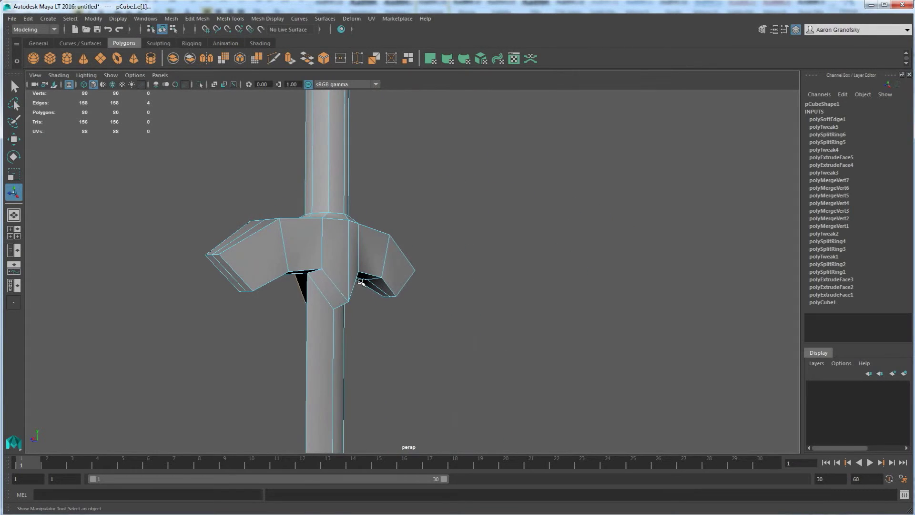
shift+click(333, 285)
shift+click(327, 300)
alt+drag(352, 333, 449, 296)
shift+click(348, 308)
shift+click(353, 296)
alt+drag(367, 193, 406, 200)
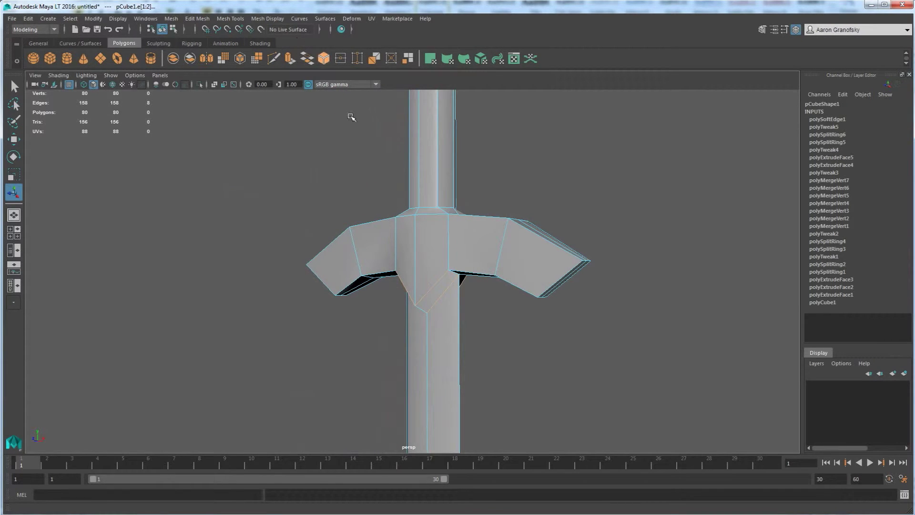
key(g)
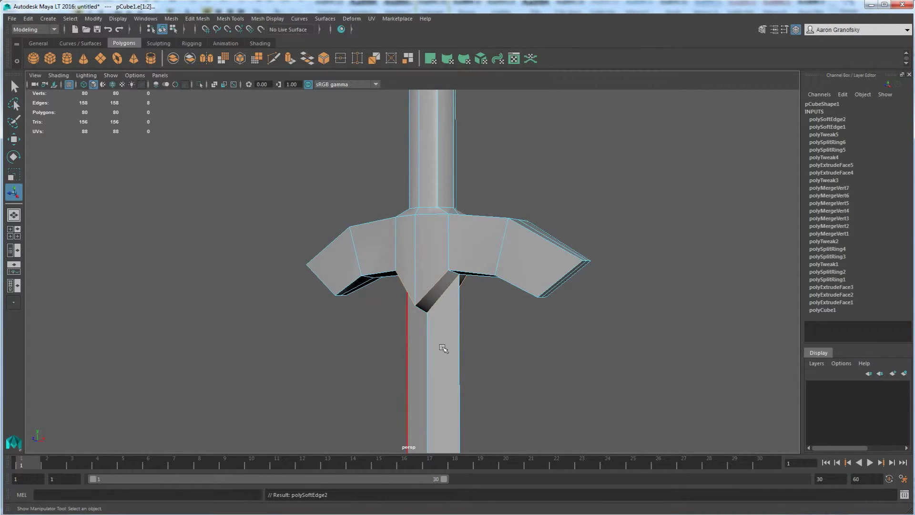
Step: Select and harden the edge loops at both ends of the grip, below the pommel and above the crossguard
alt+drag(439, 352, 474, 356)
scroll(468, 252, down, 2)
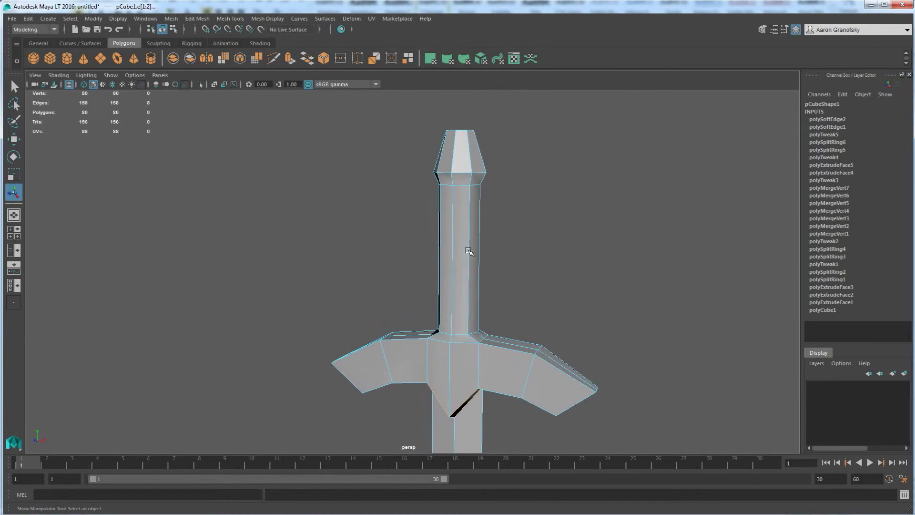
double_click(463, 184)
alt+drag(482, 227, 527, 230)
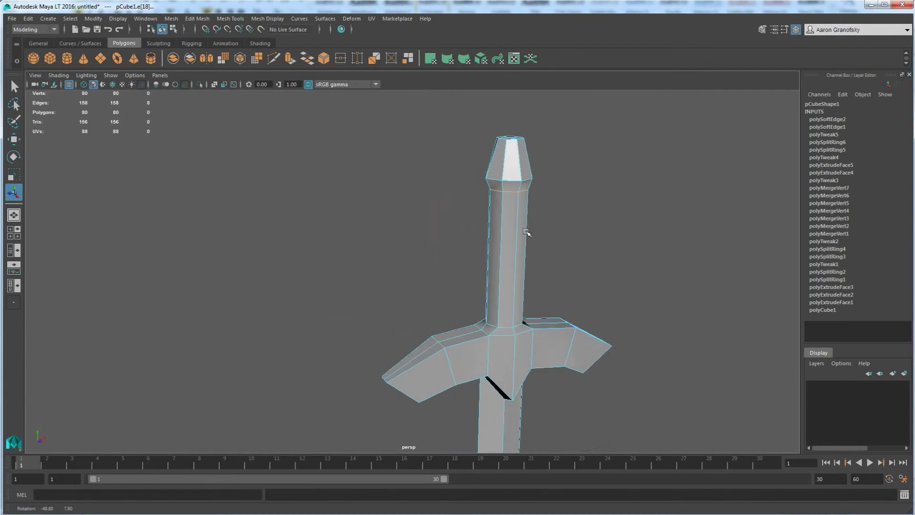
click(541, 224)
double_click(510, 192)
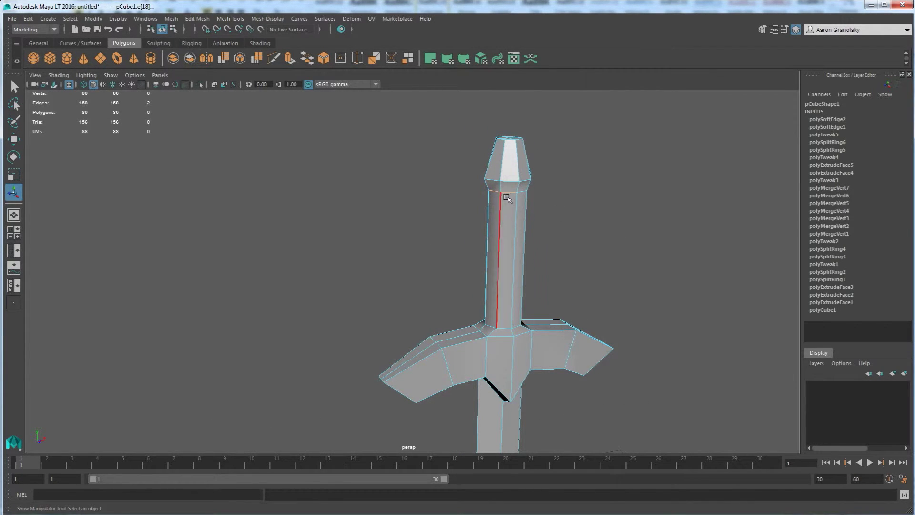
alt+drag(463, 235, 449, 234)
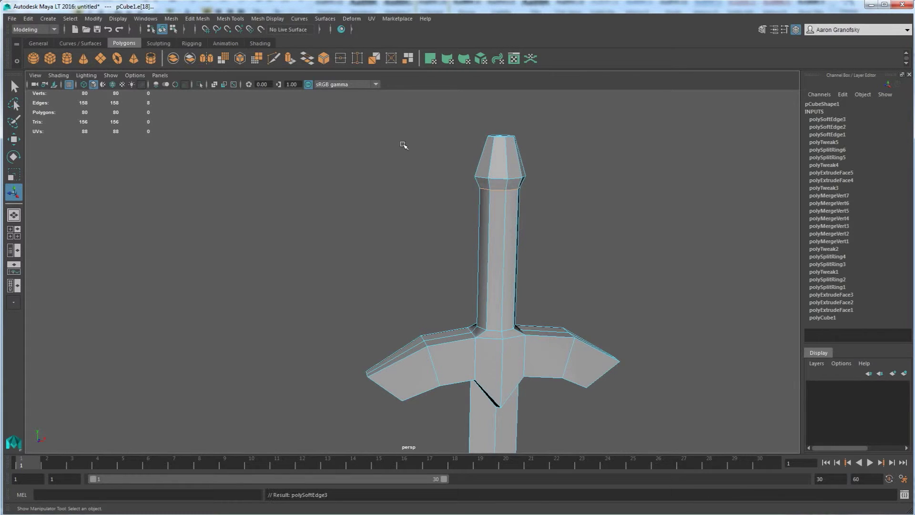
click(493, 333)
shift+right_drag(478, 329, 447, 312)
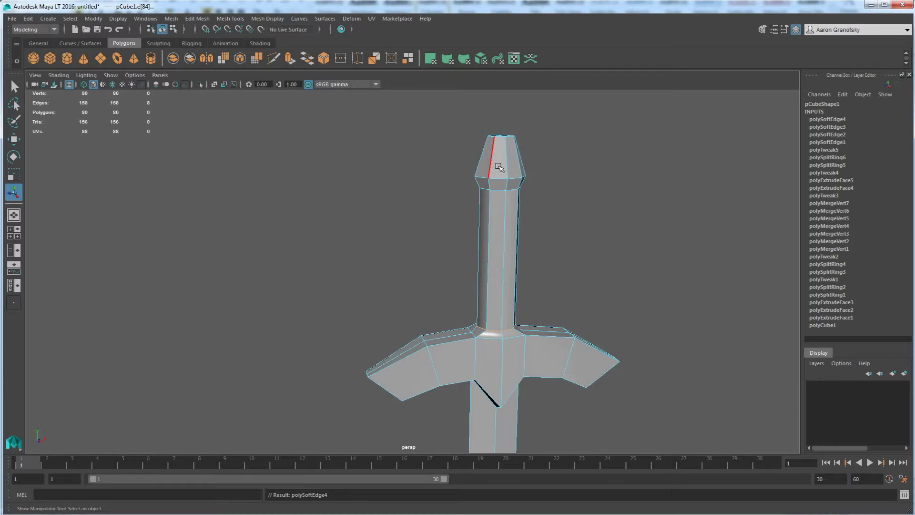
alt+drag(499, 179, 507, 194)
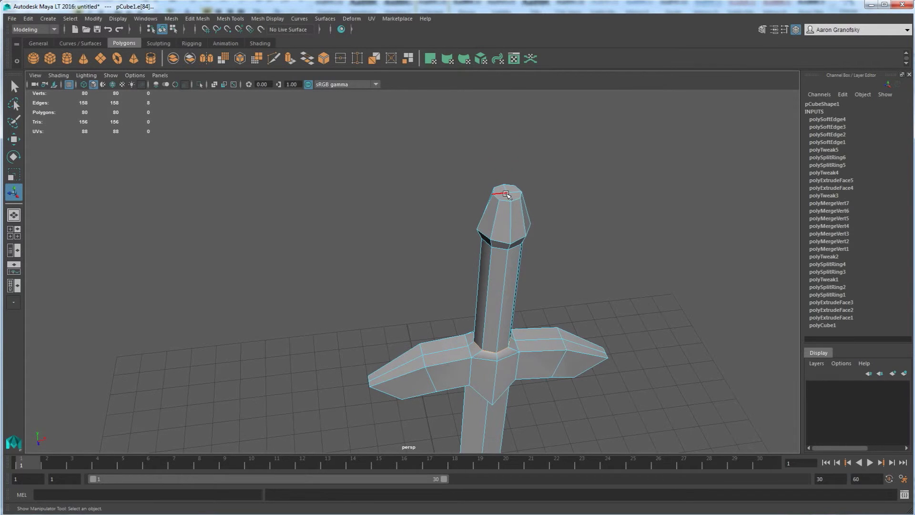
click(506, 201)
click(566, 210)
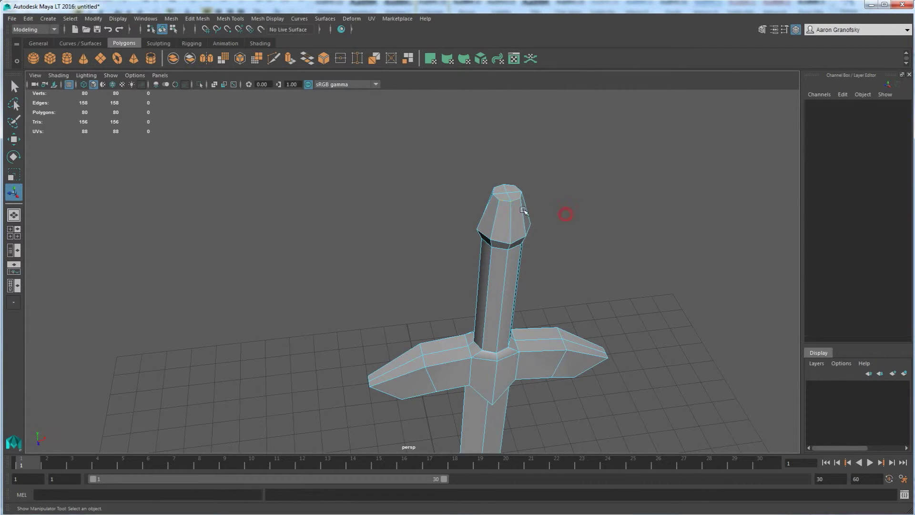
Step: Select the edges where the underside of the crossguard's point meets the blade and harden them
alt+drag(499, 272, 523, 226)
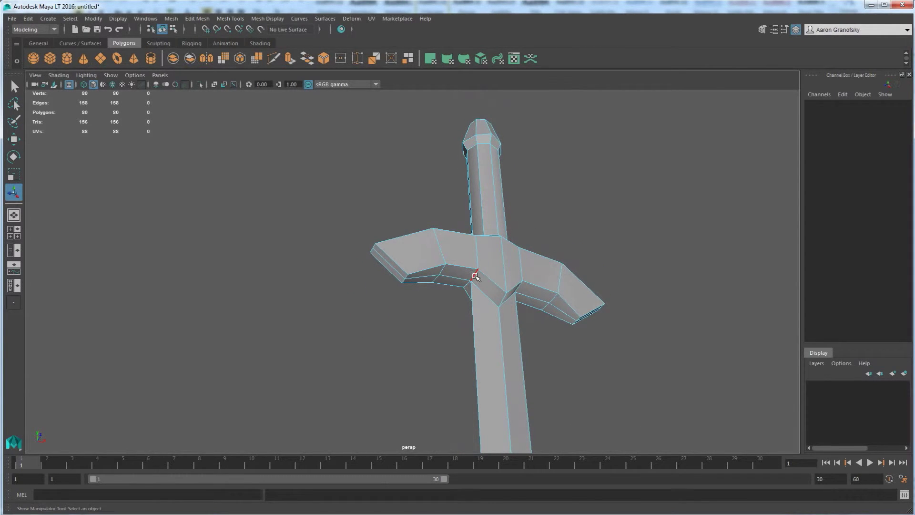
click(472, 274)
click(451, 303)
click(473, 276)
scroll(473, 299, up, 2)
shift+click(486, 289)
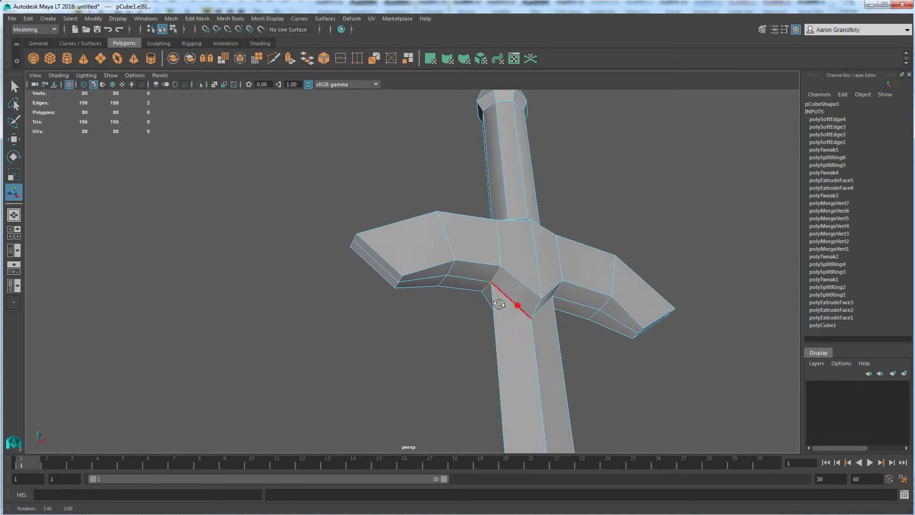
alt+drag(517, 305, 445, 302)
shift+click(456, 210)
shift+click(472, 220)
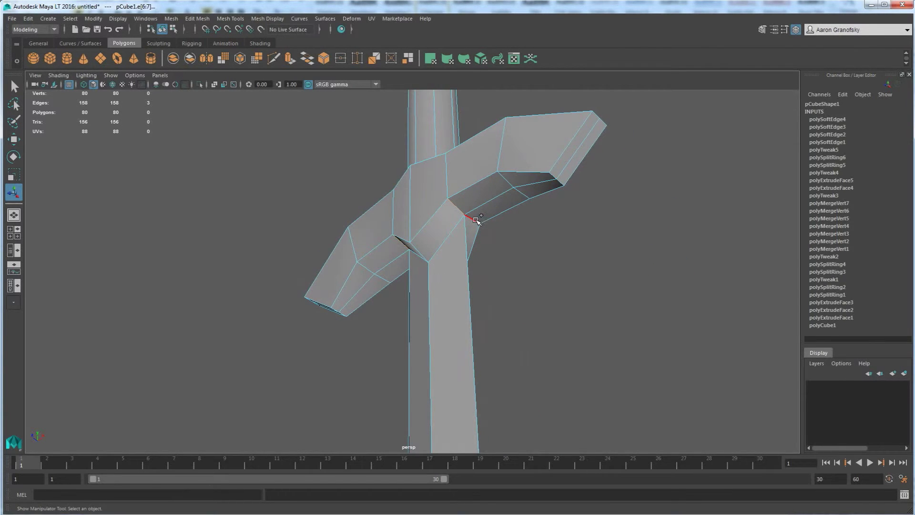
key(g)
Step: Return to object mode, deselect the sword and inspect the shading around the crossguard and grip
alt+drag(474, 254, 500, 300)
right_drag(497, 234, 529, 223)
click(555, 229)
alt+drag(493, 283, 496, 242)
click(498, 221)
click(565, 235)
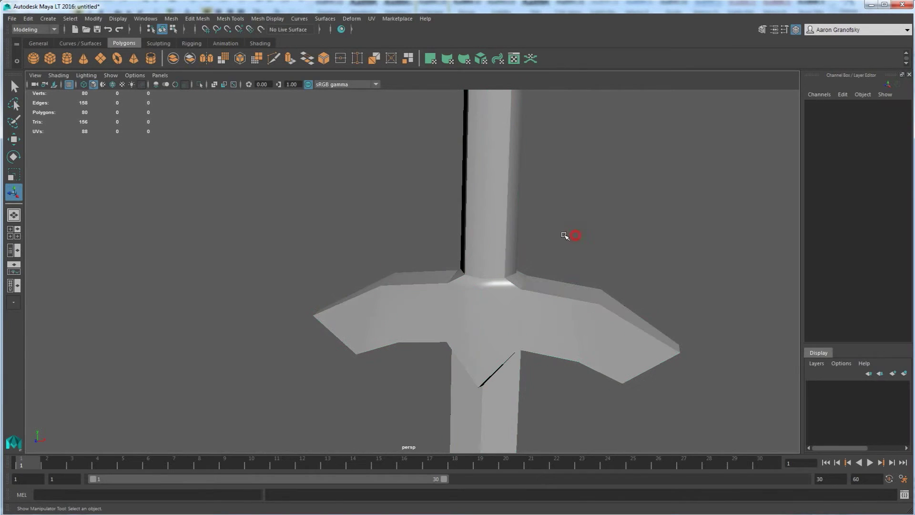
Step: Select all the faces around the grip and soften their edges to give it smooth shading
click(492, 227)
alt+drag(492, 227, 482, 221)
right_click(467, 219)
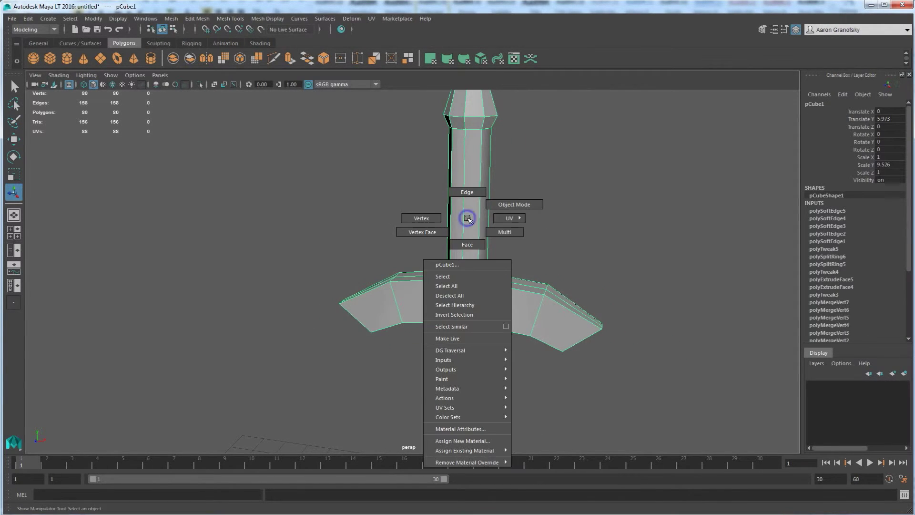
right_drag(467, 219, 470, 245)
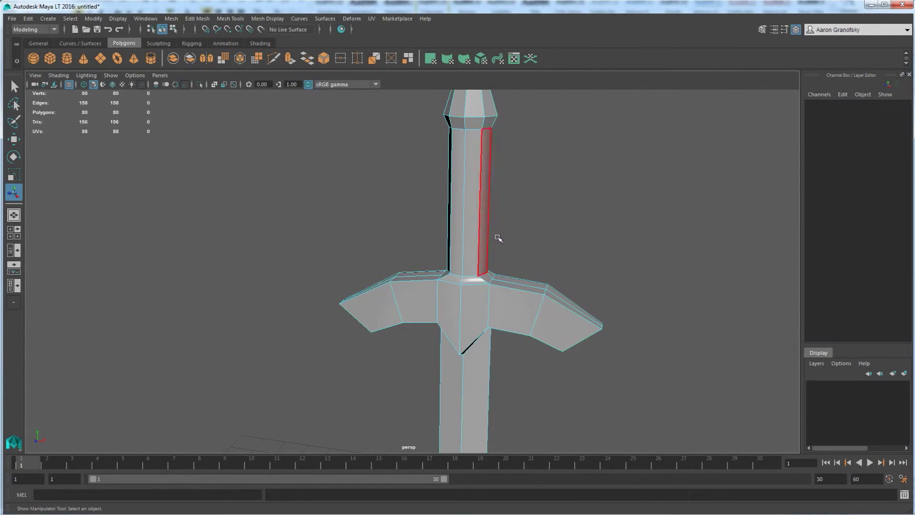
drag(545, 235, 416, 193)
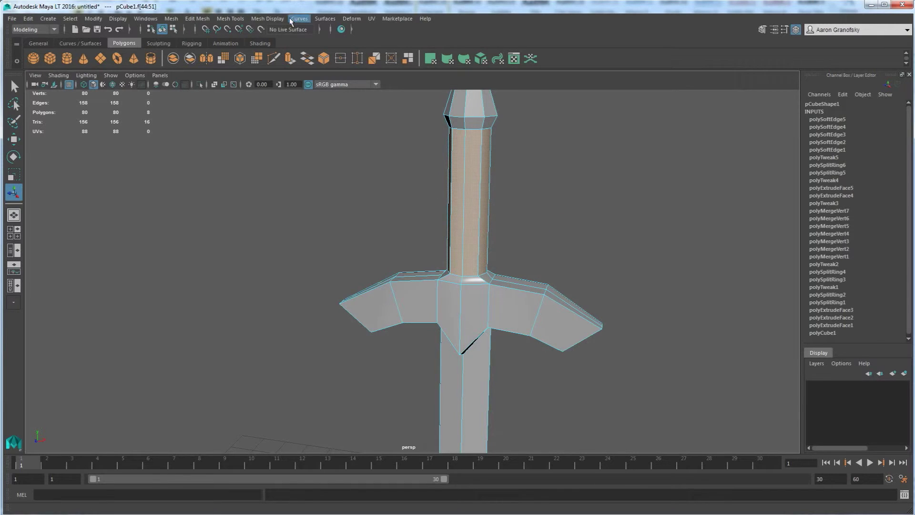
click(276, 19)
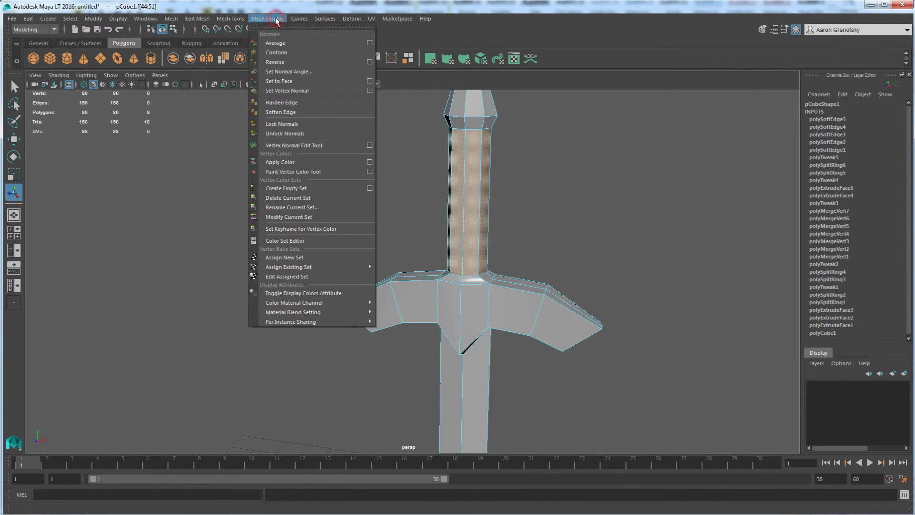
click(285, 114)
click(348, 174)
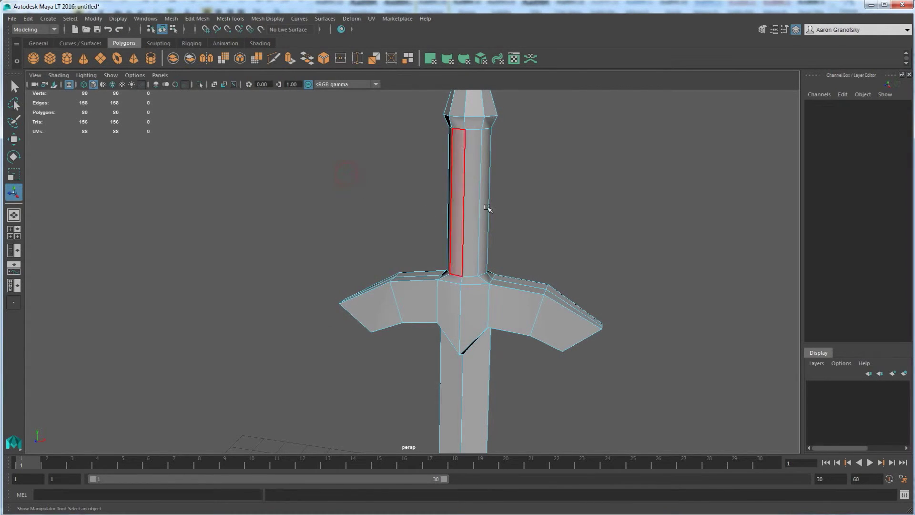
Step: Deselect the sword in object mode and inspect the softened grip where it meets the pommel and crossguard
right_drag(450, 207, 491, 197)
click(516, 205)
alt+drag(488, 235, 514, 229)
alt+drag(474, 198, 422, 196)
alt+middle_drag(455, 196, 432, 240)
alt+drag(418, 238, 436, 235)
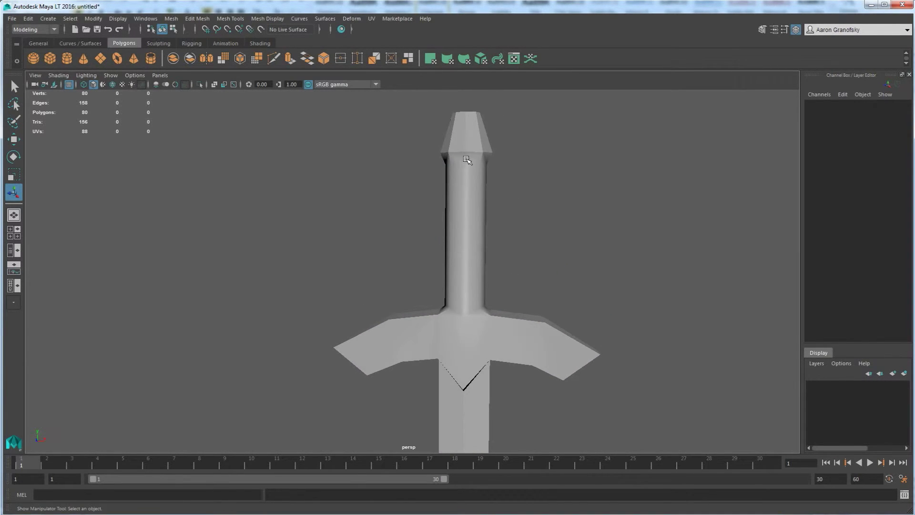
Step: Reselect the edge loops at the top and base of the softened grip and harden them to separate its shading
alt+drag(476, 302, 463, 220)
click(460, 219)
right_drag(459, 228, 458, 203)
drag(531, 254, 428, 214)
click(457, 165)
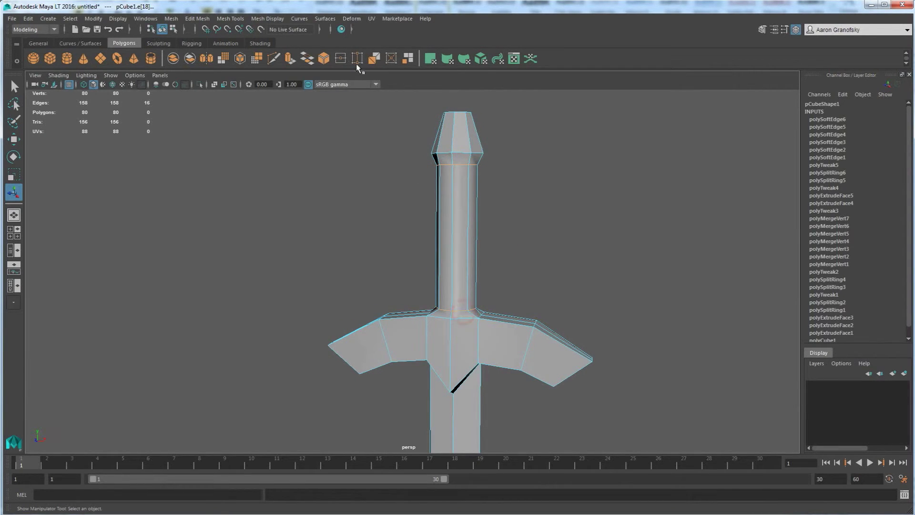
click(268, 18)
click(290, 113)
click(343, 176)
right_drag(448, 199, 479, 190)
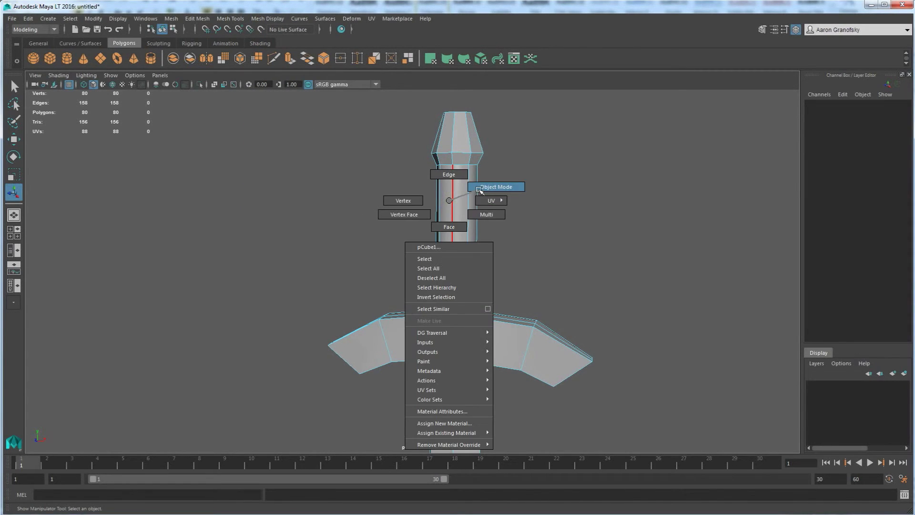
alt+drag(409, 224, 467, 193)
Step: Select the vertical edges around both tapered sections of the pommel and soften them for smooth shading
right_drag(477, 148, 484, 125)
click(453, 144)
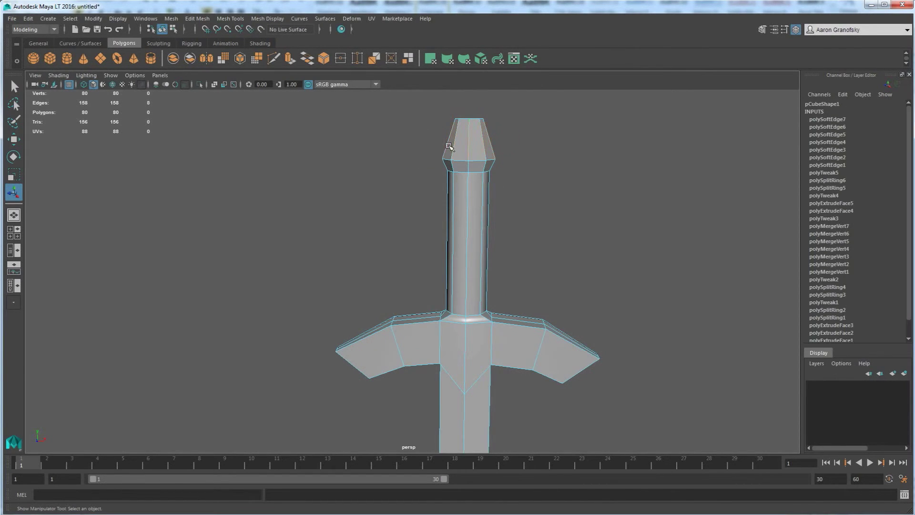
shift+double_click(469, 146)
scroll(514, 155, up, 5)
alt+middle_drag(515, 155, 469, 223)
scroll(470, 223, up, 3)
mouse_move(497, 180)
alt+middle_down()
mouse_move(470, 253)
mouse_move(500, 197)
alt+middle_up()
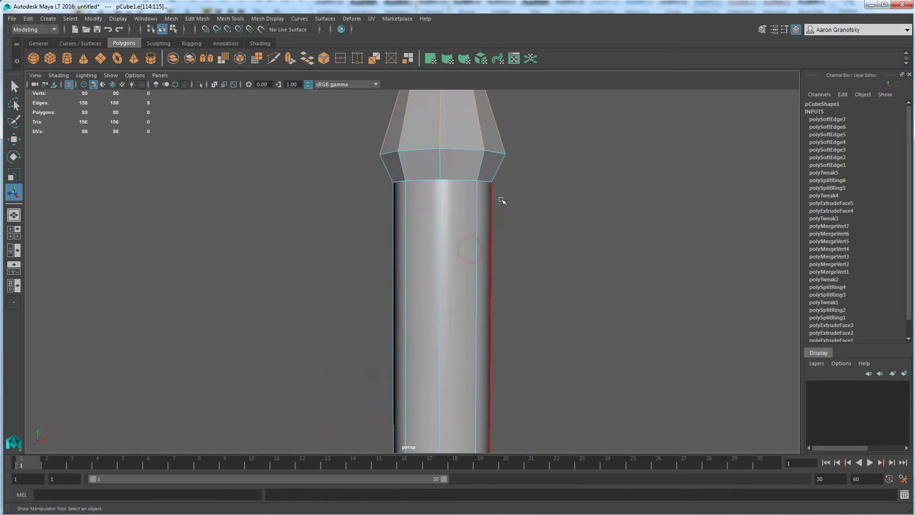
drag(519, 169, 372, 191)
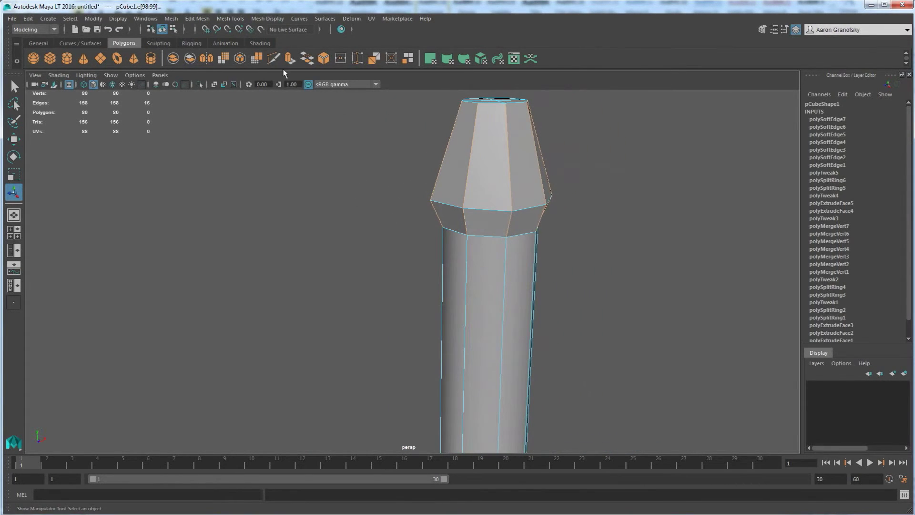
click(261, 20)
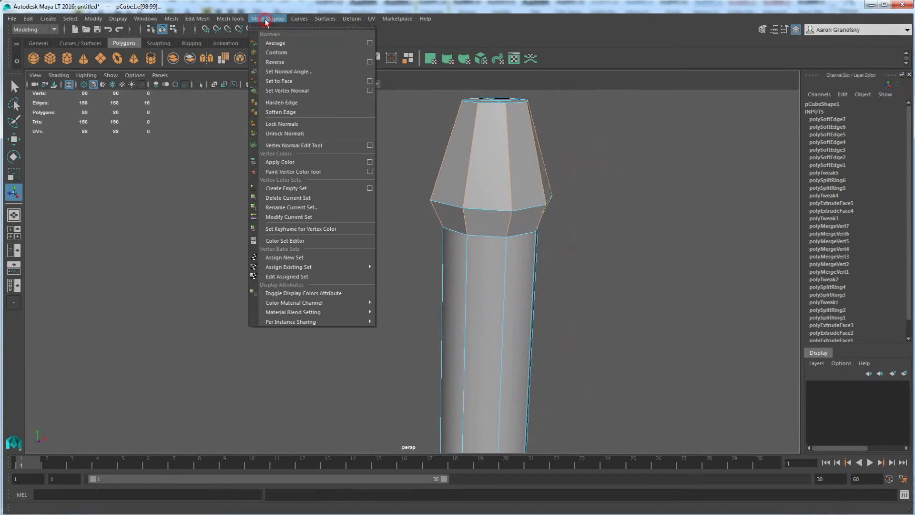
click(289, 115)
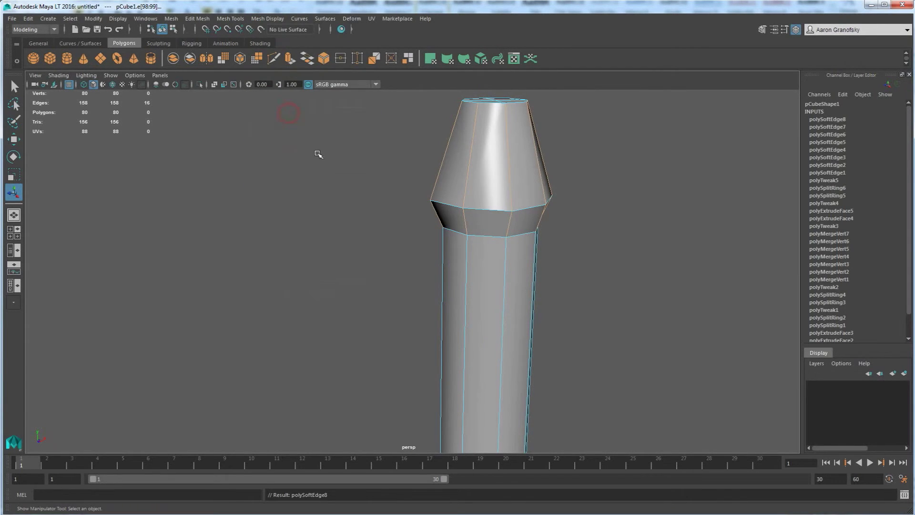
Step: Deselect the sword in object mode and examine the shading of the pommel, grip, crossguard and blade from several angles
click(356, 215)
scroll(363, 248, down, 5)
alt+drag(356, 260, 372, 291)
right_drag(415, 266, 465, 249)
alt+drag(341, 267, 401, 255)
alt+middle_drag(417, 328, 416, 255)
alt+drag(423, 272, 405, 265)
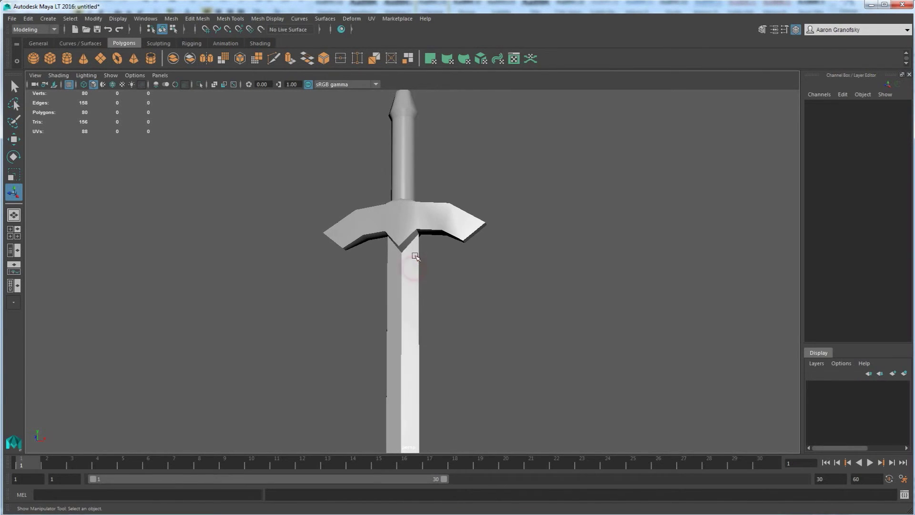
alt+drag(343, 271, 298, 288)
Step: Select the vertices at the crossguard's central lower tip, adjust them with the Scale and Move tools, and deselect the sword
scroll(373, 295, up, 5)
alt+drag(399, 273, 408, 212)
right_drag(409, 209, 372, 209)
click(421, 237)
alt+drag(353, 256, 395, 257)
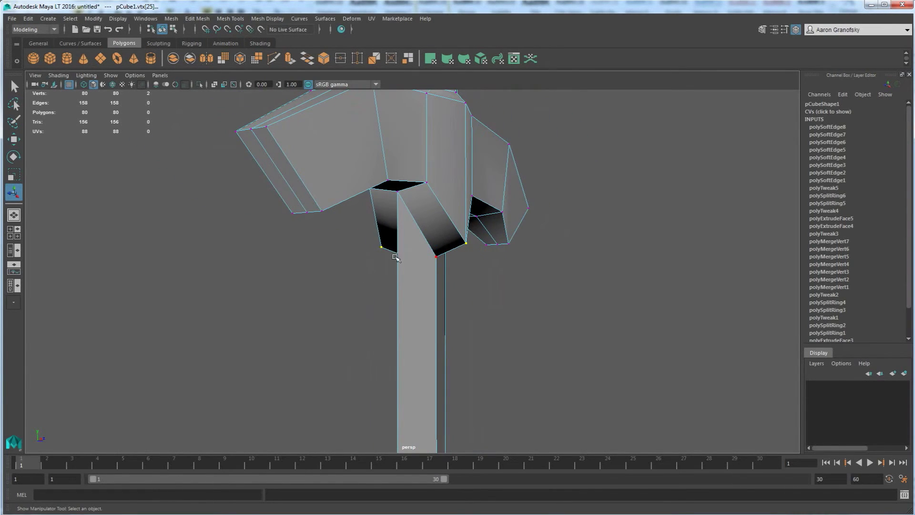
key(r)
alt+drag(457, 259, 404, 302)
key(w)
drag(335, 210, 335, 202)
right_drag(378, 194, 401, 180)
click(460, 322)
scroll(445, 312, down, 6)
mouse_move(437, 347)
alt+mouse_down()
mouse_move(333, 349)
mouse_move(498, 359)
mouse_move(387, 356)
mouse_move(395, 370)
mouse_move(431, 364)
alt+mouse_up()
scroll(441, 357, down, 3)
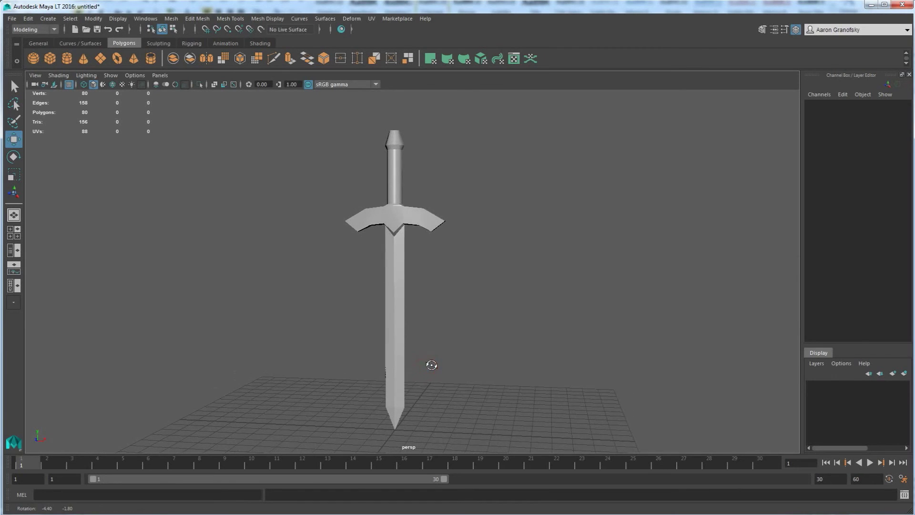
Step: Select the sword and examine its construction history down to the original polyCube1 settings
click(409, 221)
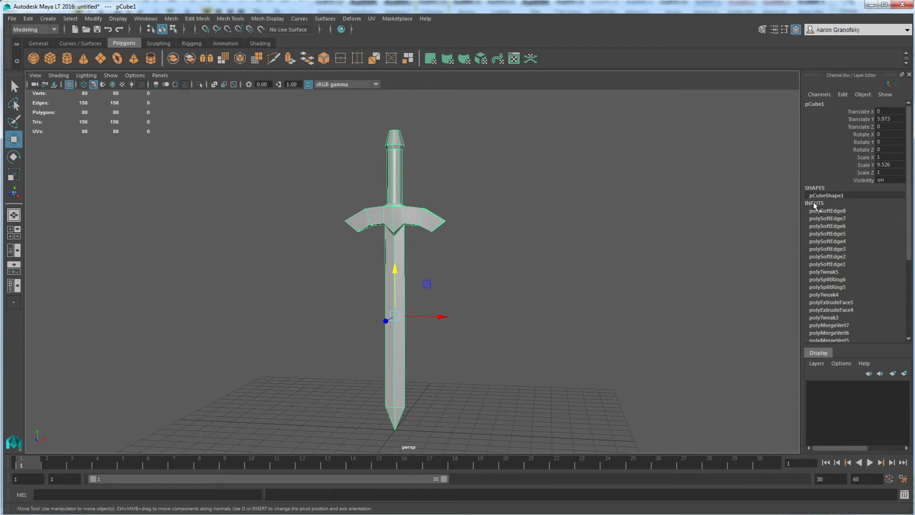
scroll(830, 238, down, 5)
scroll(833, 283, up, 4)
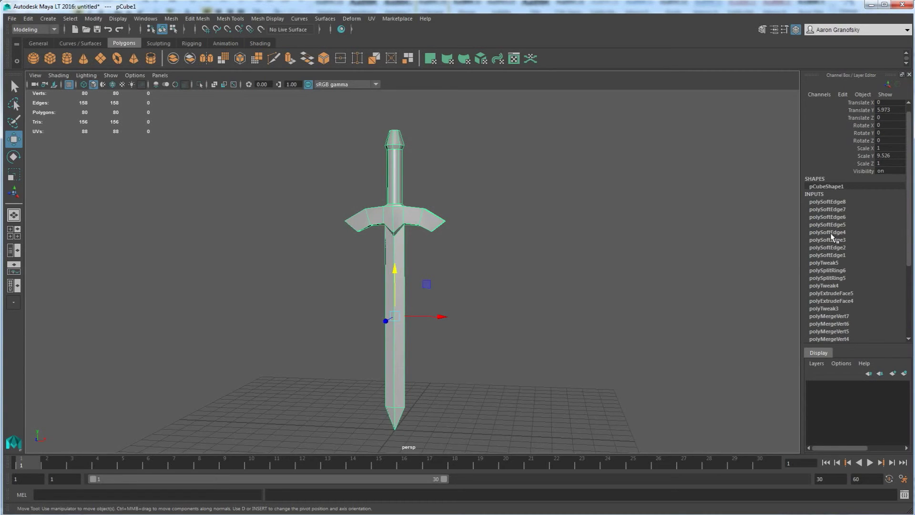
scroll(830, 235, down, 4)
click(828, 330)
scroll(832, 318, down, 2)
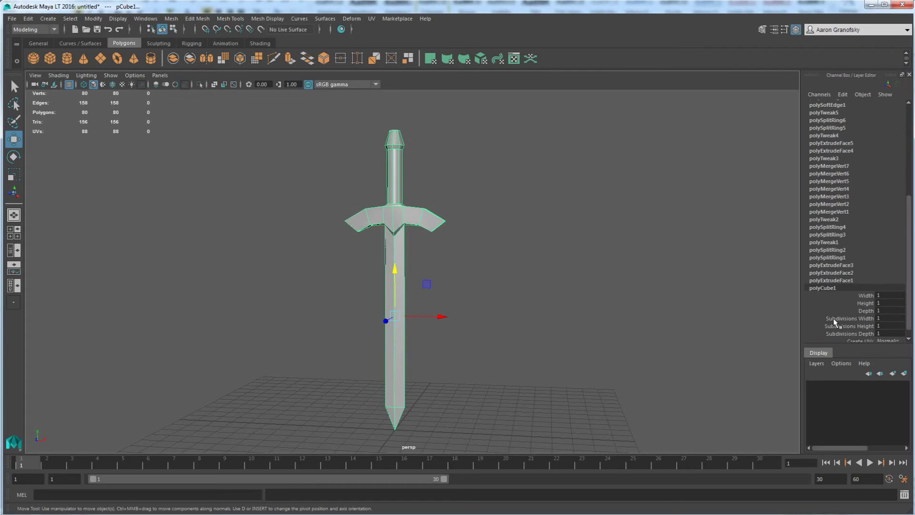
Step: Try setting the original cube's Subdivisions Width to 2 in the construction history, and undo the change
scroll(833, 320, down, 1)
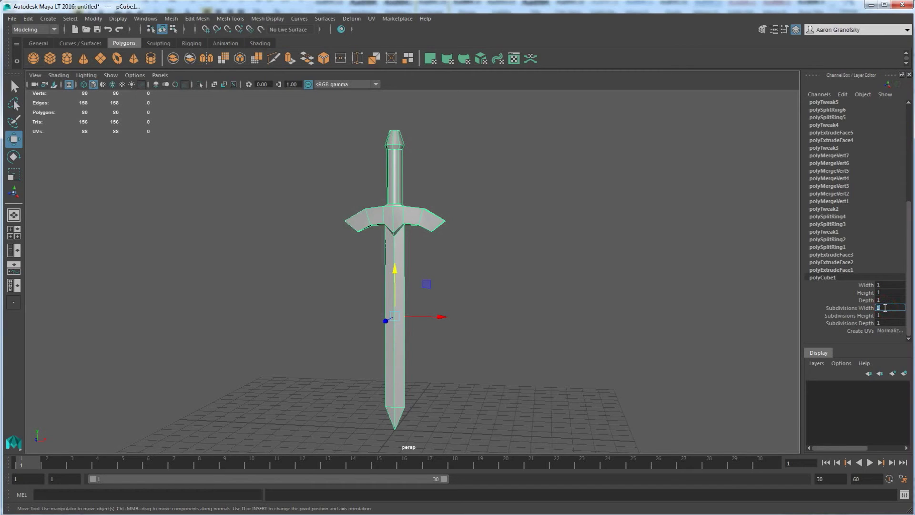
key(Return)
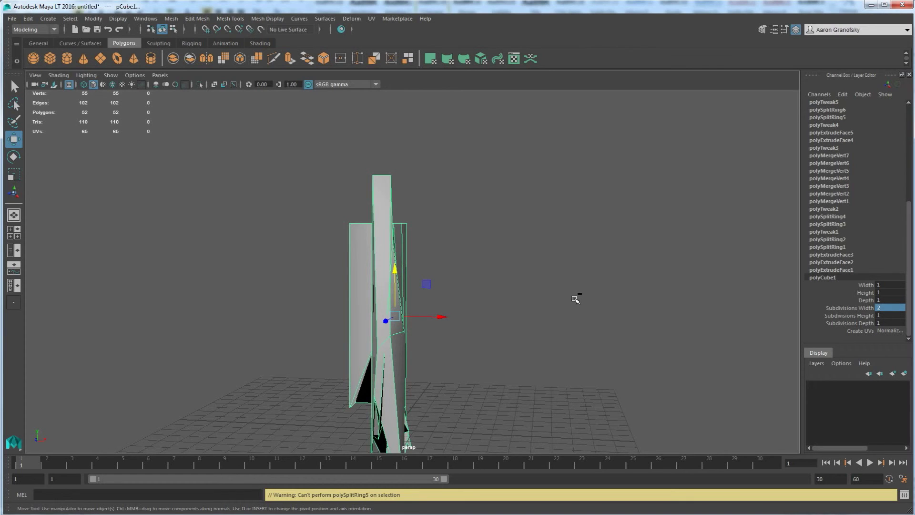
key(ctrl+z)
scroll(838, 245, up, 5)
scroll(847, 332, down, 5)
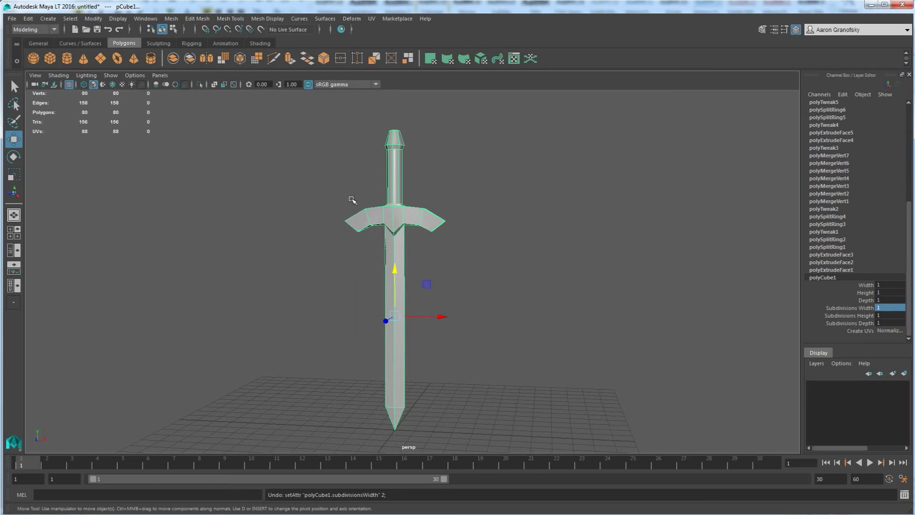
Step: Delete the selected sword's construction history
scroll(860, 257, up, 5)
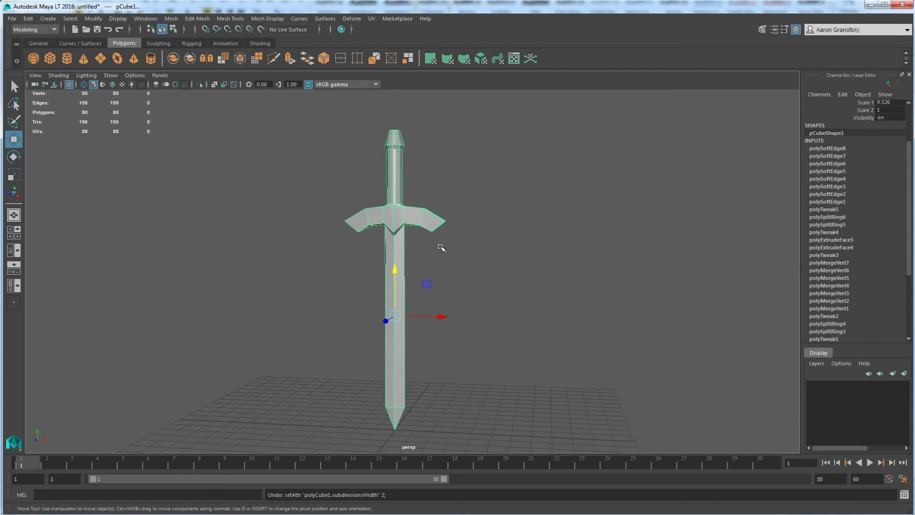
click(28, 19)
mouse_move(53, 133)
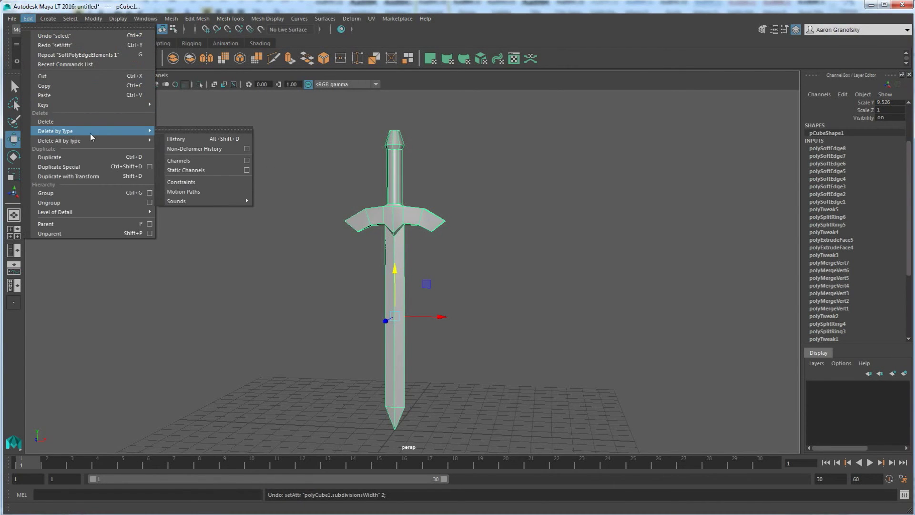
click(185, 142)
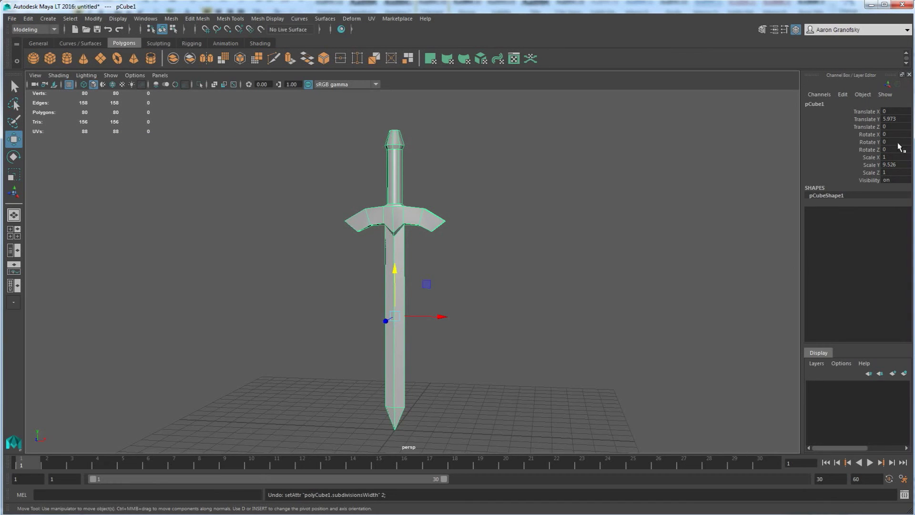
Step: Freeze the sword's transformations so its current position and scale become the default
alt+drag(730, 218, 711, 220)
alt+drag(687, 228, 717, 230)
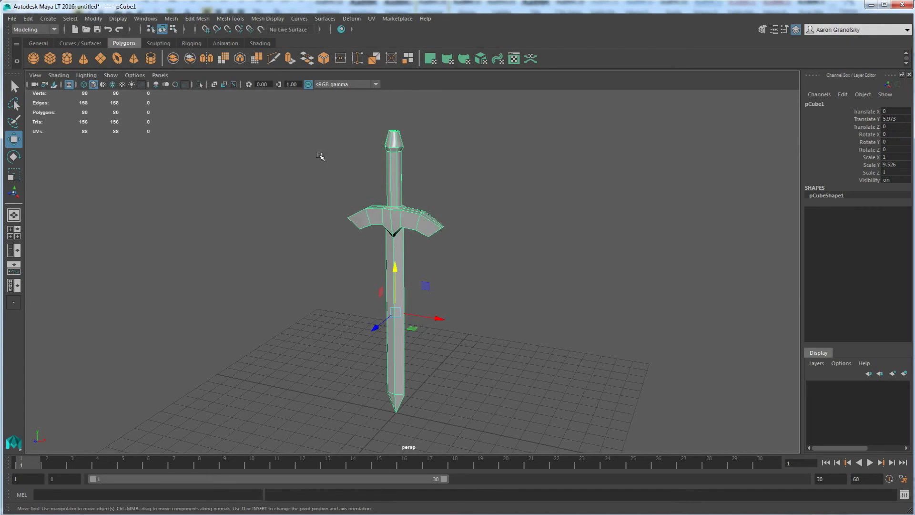
click(28, 18)
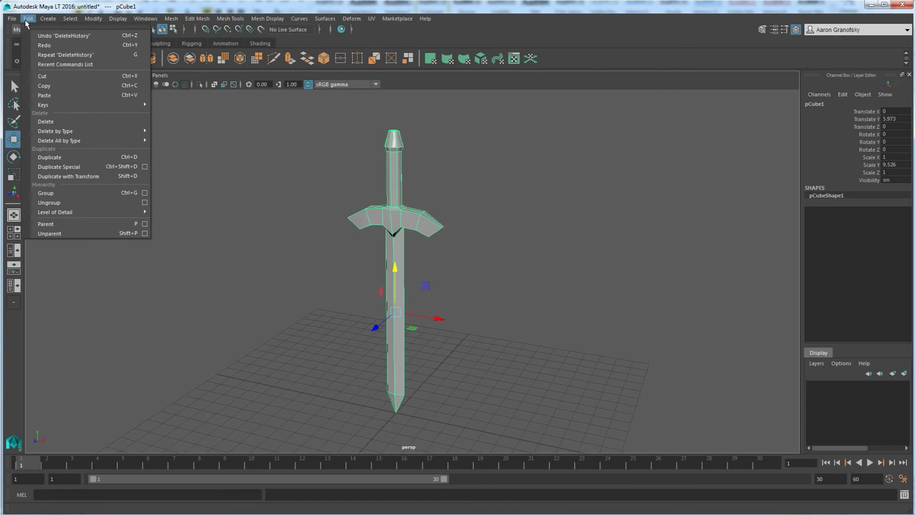
mouse_move(104, 17)
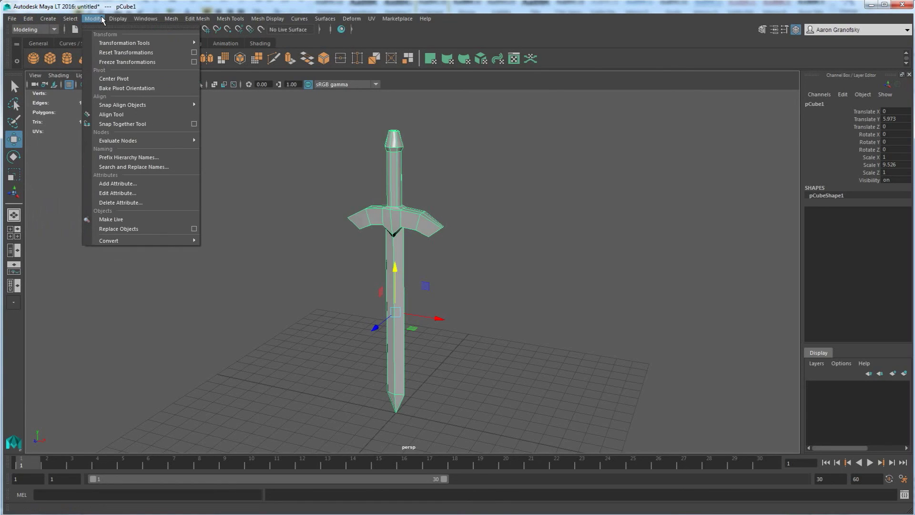
click(109, 63)
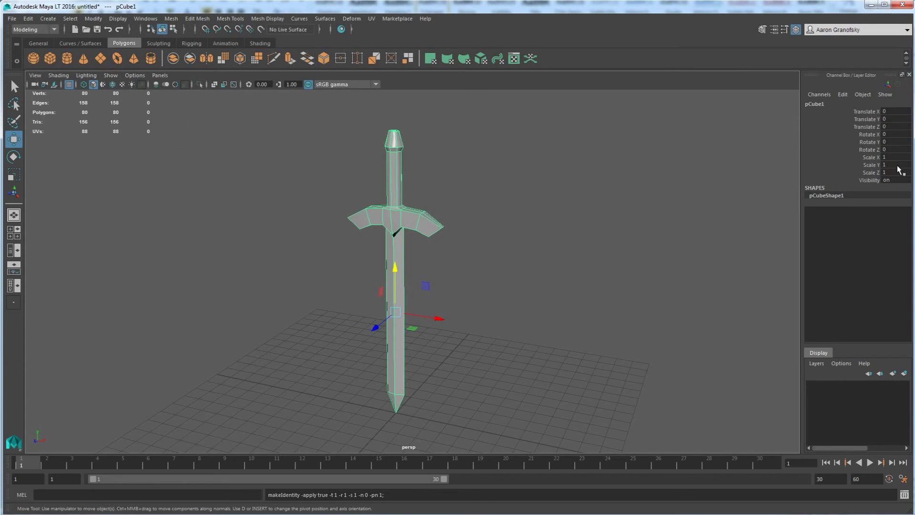
Step: Move the sword freely away from the origin to about X 10.5, Y 6.9, Z -6.9
alt+drag(444, 274, 480, 307)
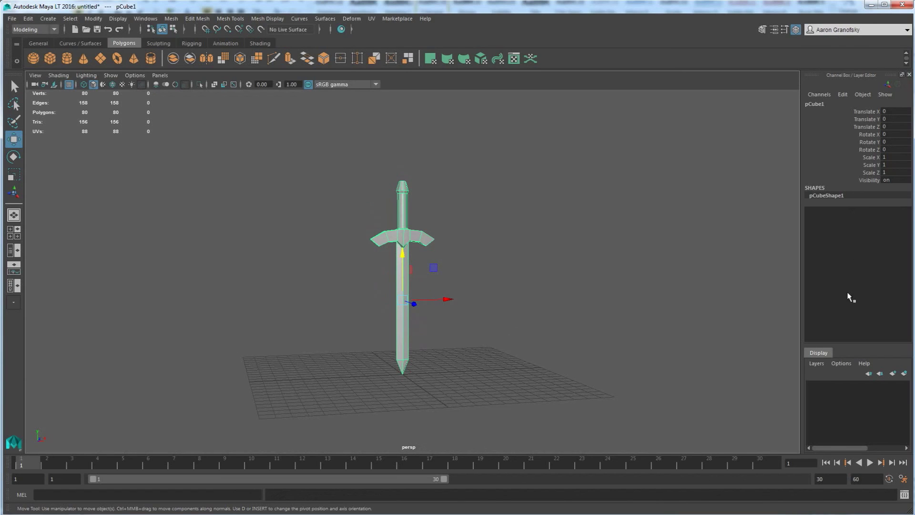
alt+drag(651, 309, 485, 314)
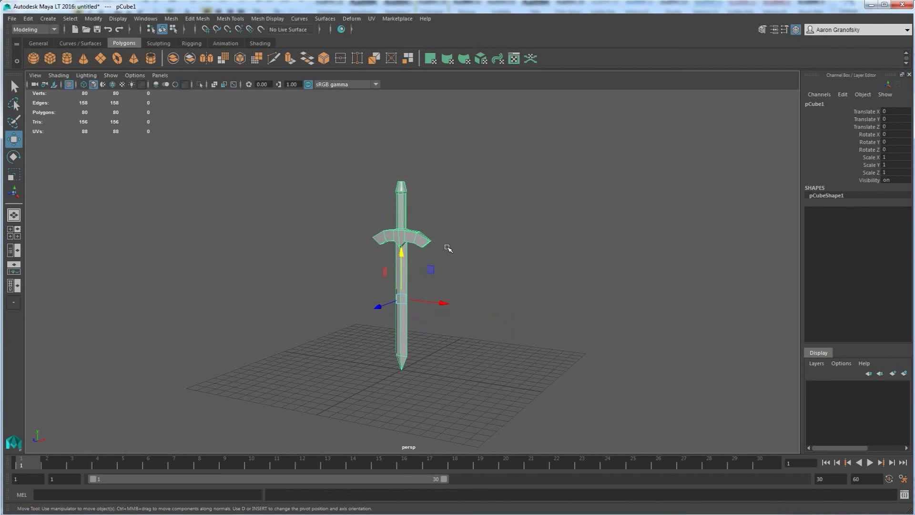
drag(410, 304, 555, 213)
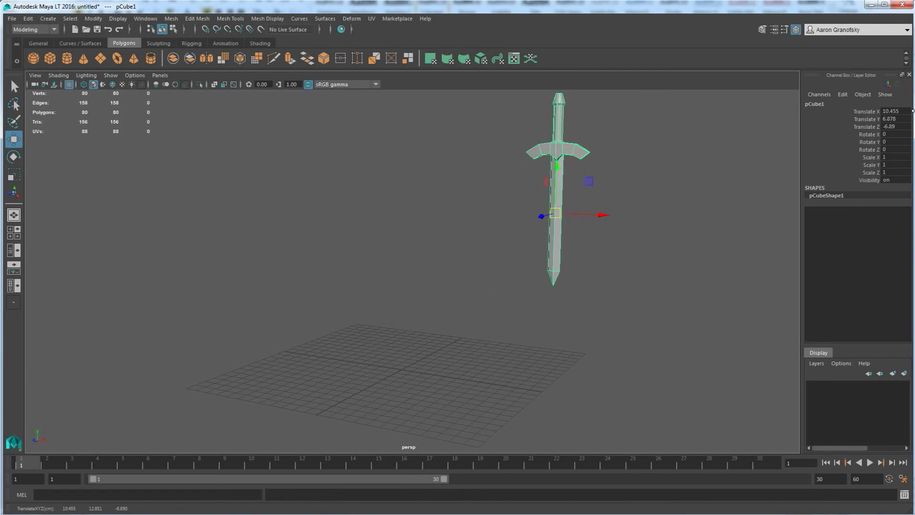
alt+drag(491, 247, 558, 248)
Step: Set the sword's Translate X, Y and Z to 0 and deselect it
drag(895, 112, 897, 124)
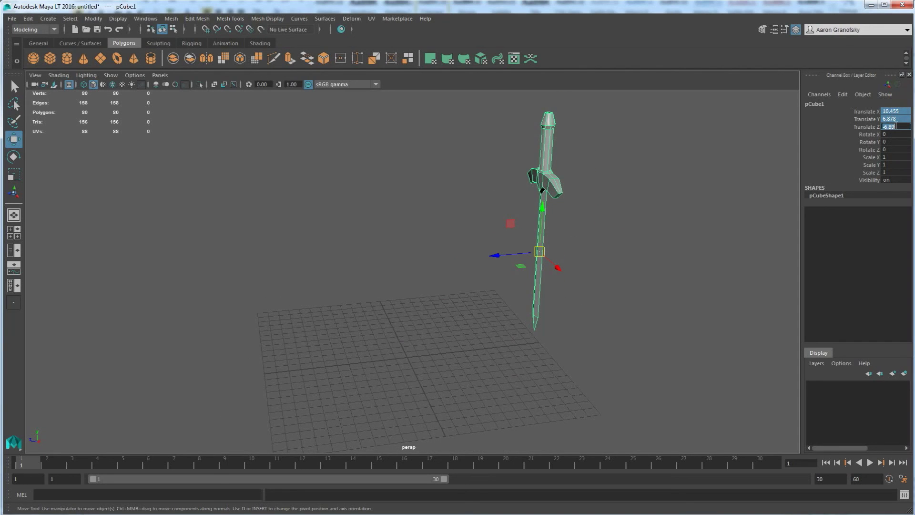
text(0)
key(Return)
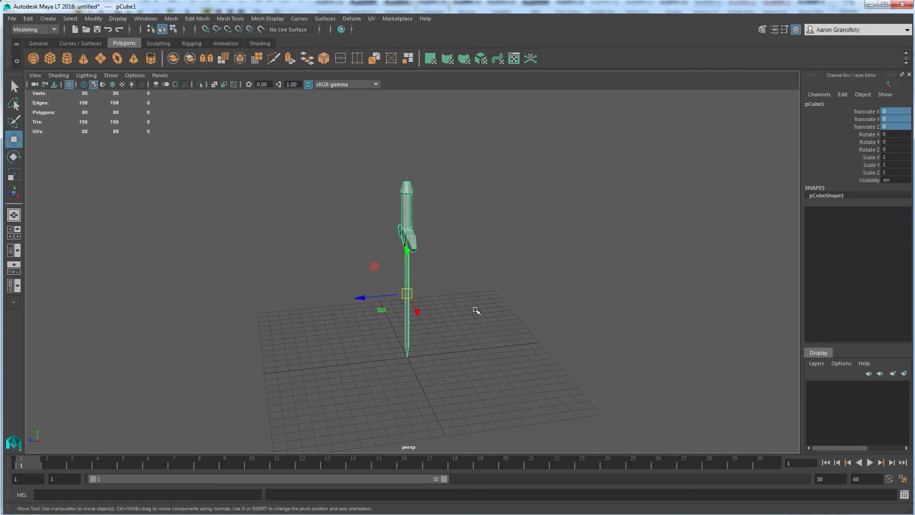
click(476, 310)
alt+drag(476, 311, 432, 310)
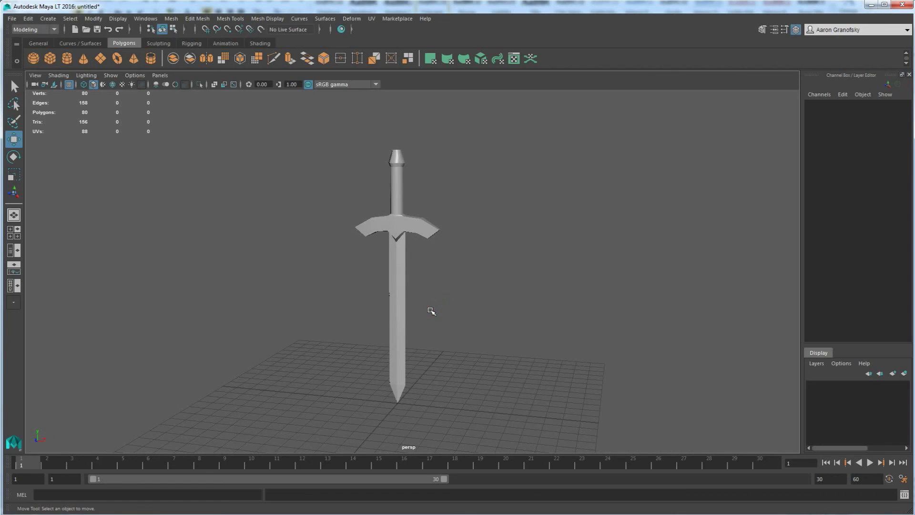